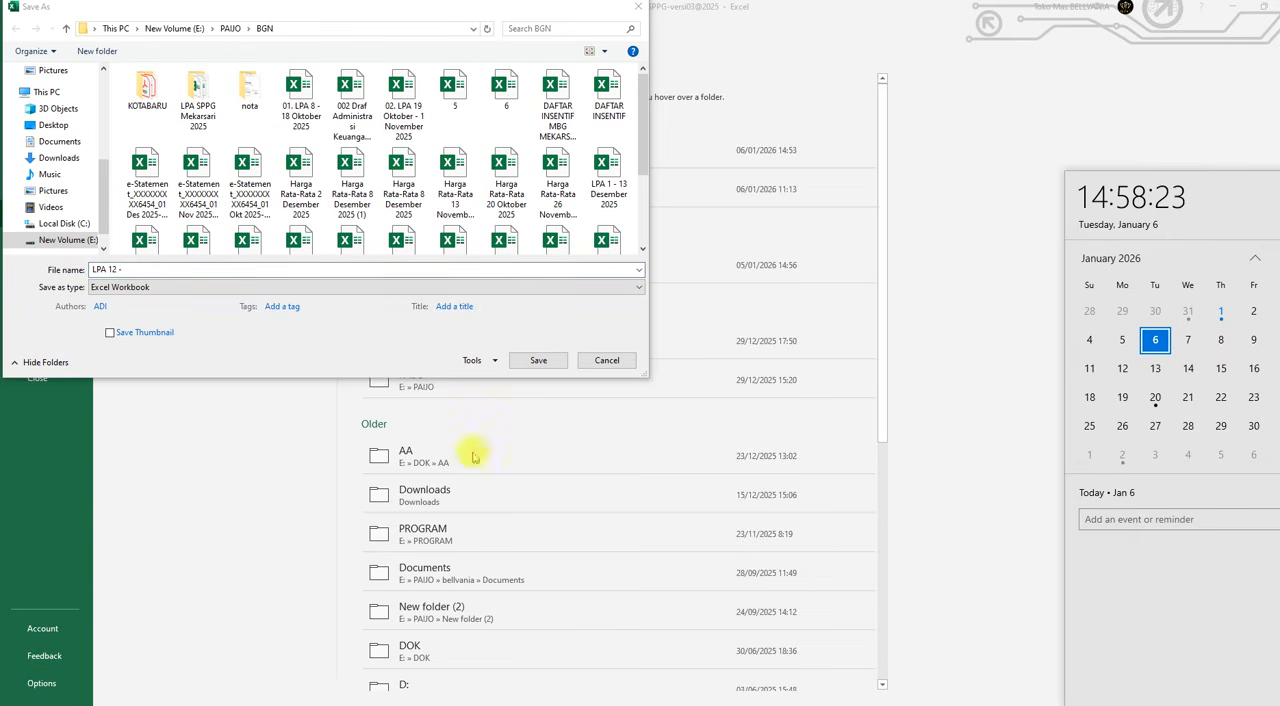
Step: Save the workbook in the BGN folder as "LPA 12 - 24 Januari 2025"
left_click(215, 272)
type("24")
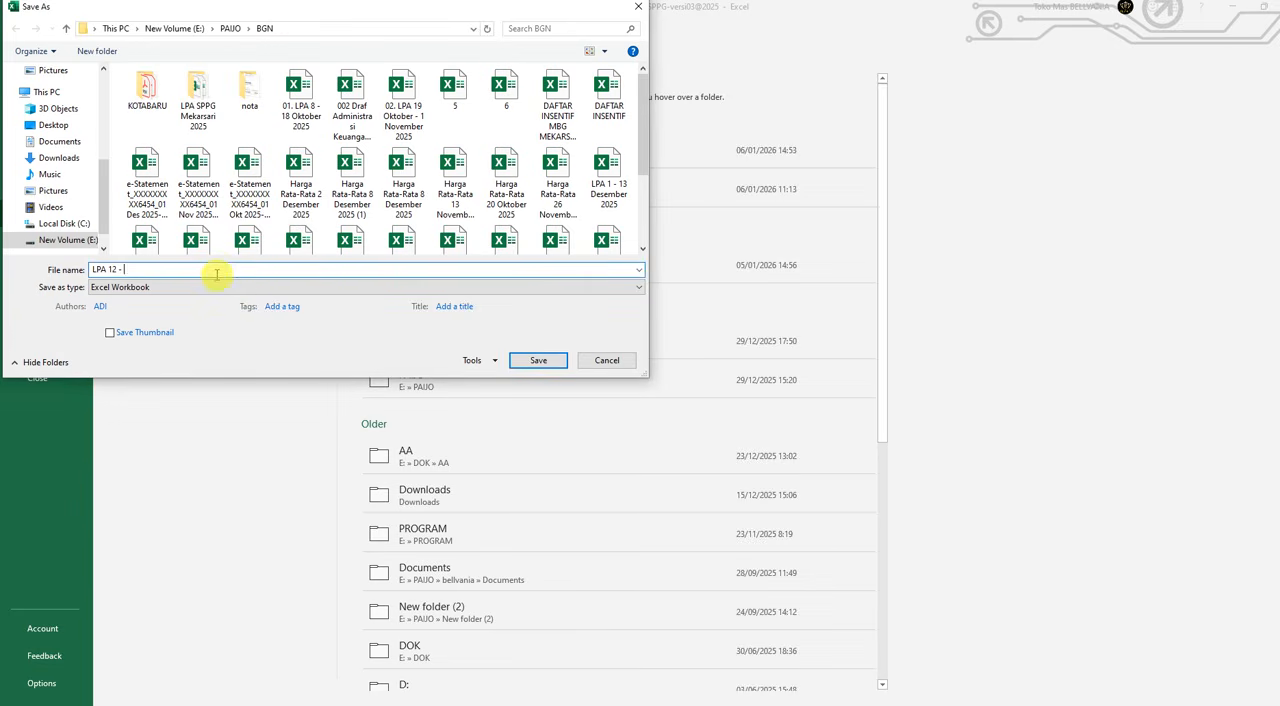
type(" Jan 2025")
key("Left")
key("Left")
key("Left")
key("Left")
type("uari")
left_click(534, 359)
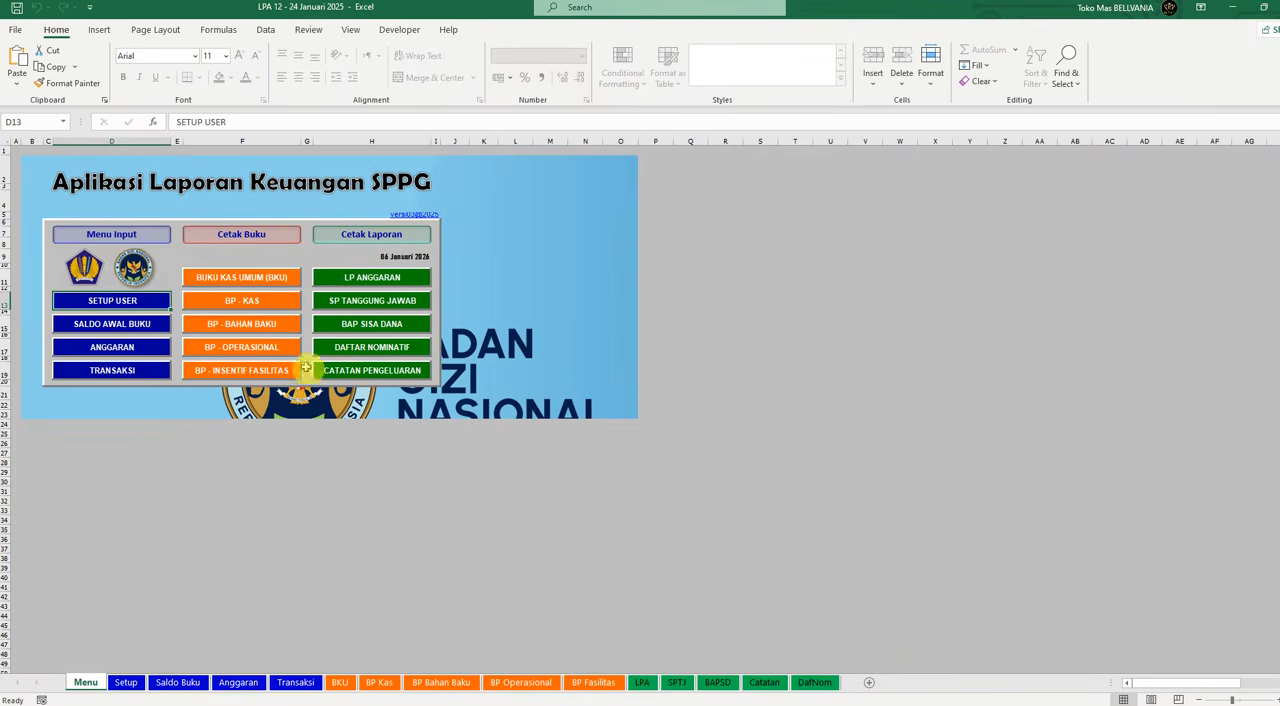
Step: On the Setup sheet, enter "SPPG Mekarsari" as Nama Lembaga and fill in the institution's address
left_click(124, 682)
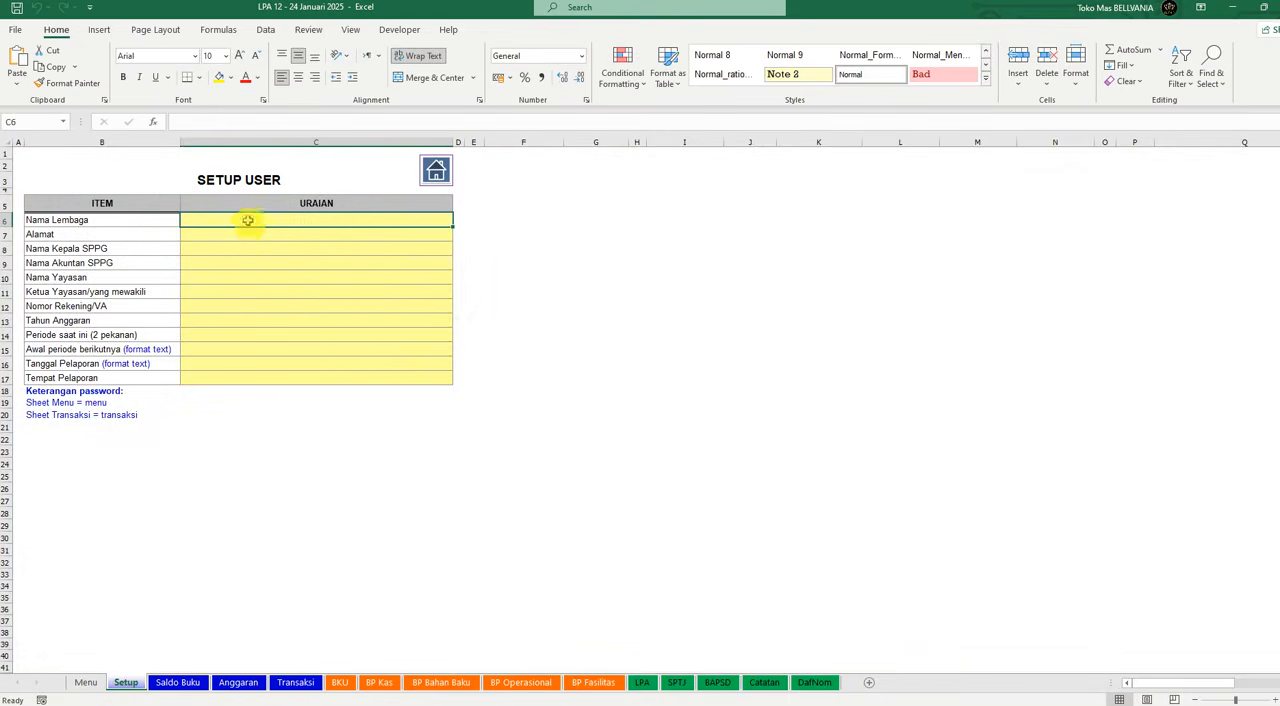
type("SPP")
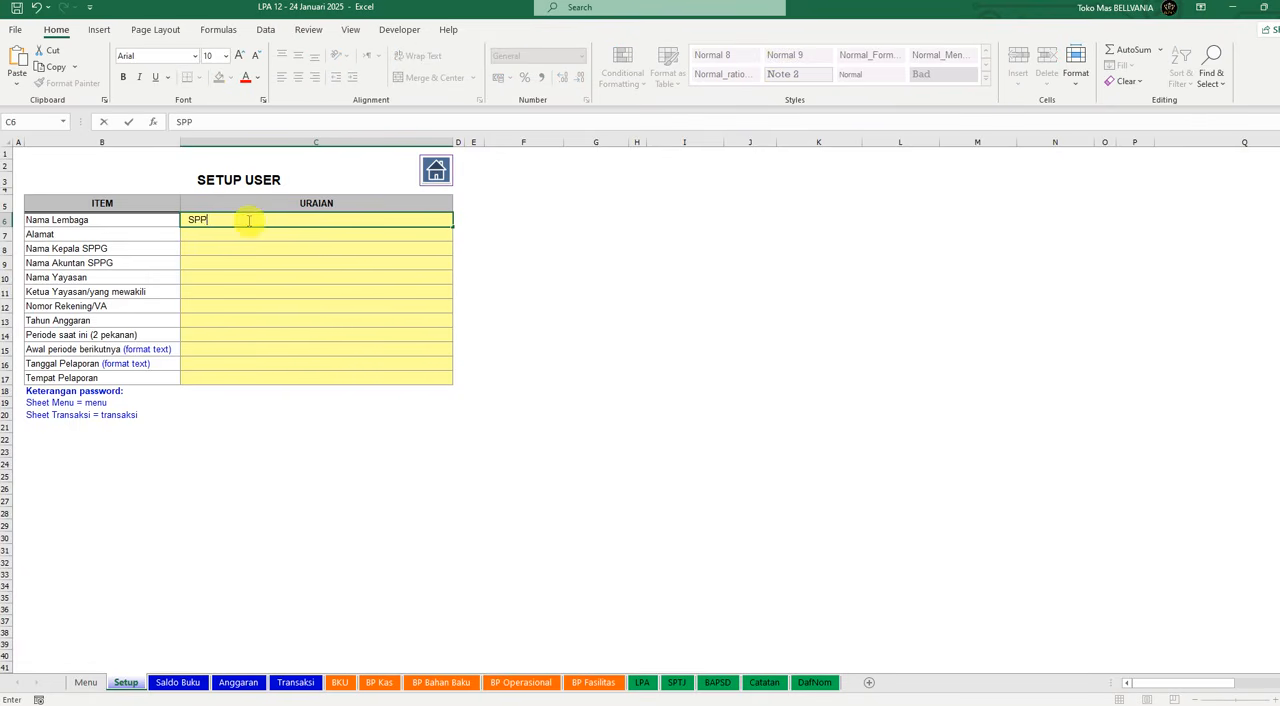
type("G Mekarsar")
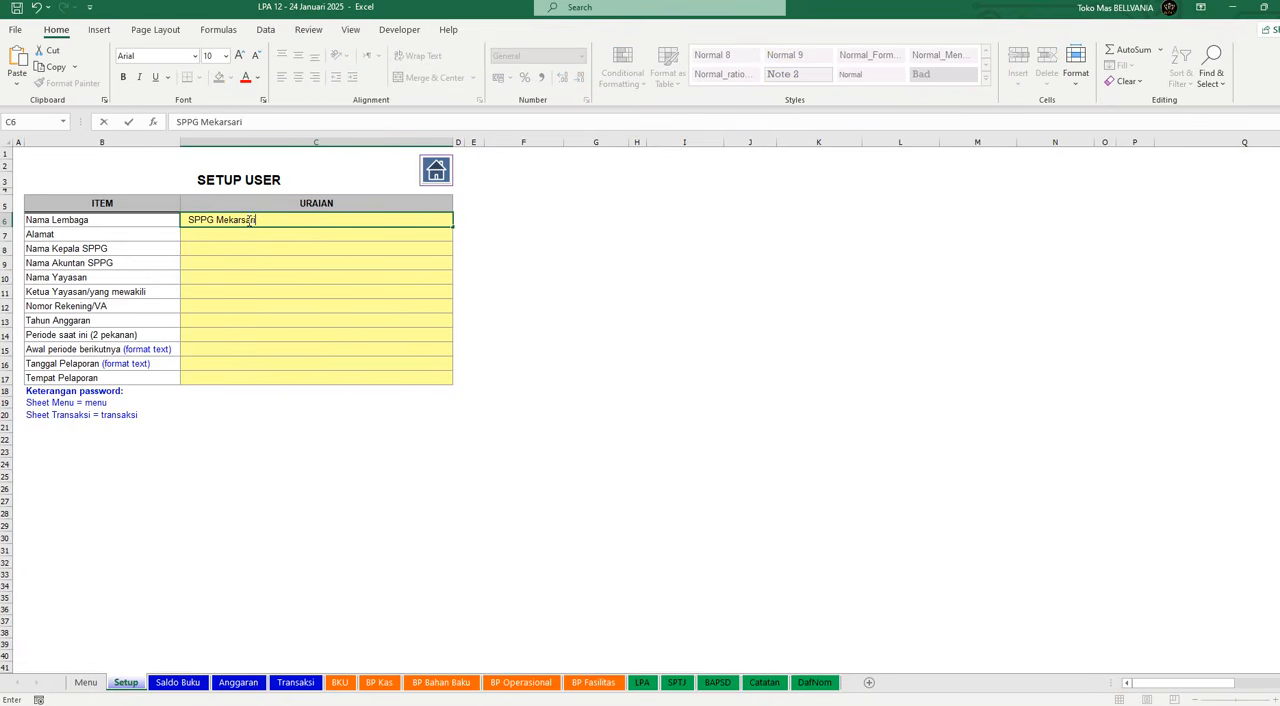
type("i")
key("Return")
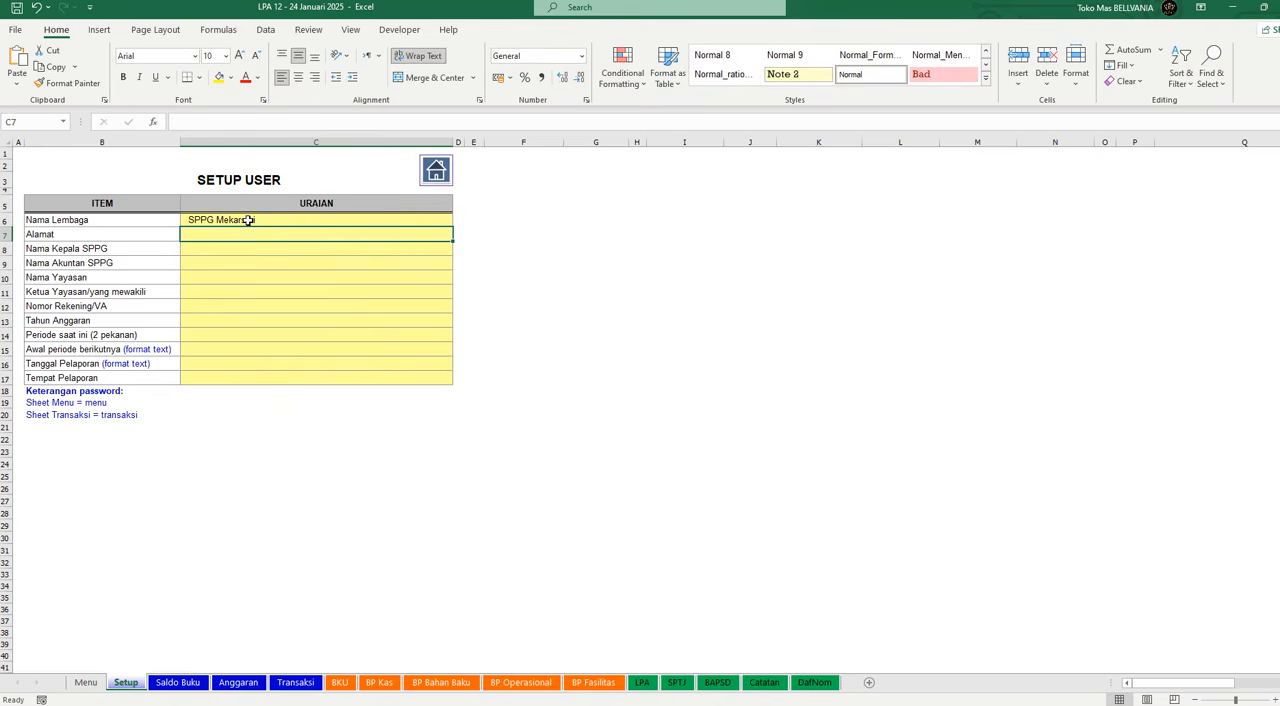
type("Mekarsa")
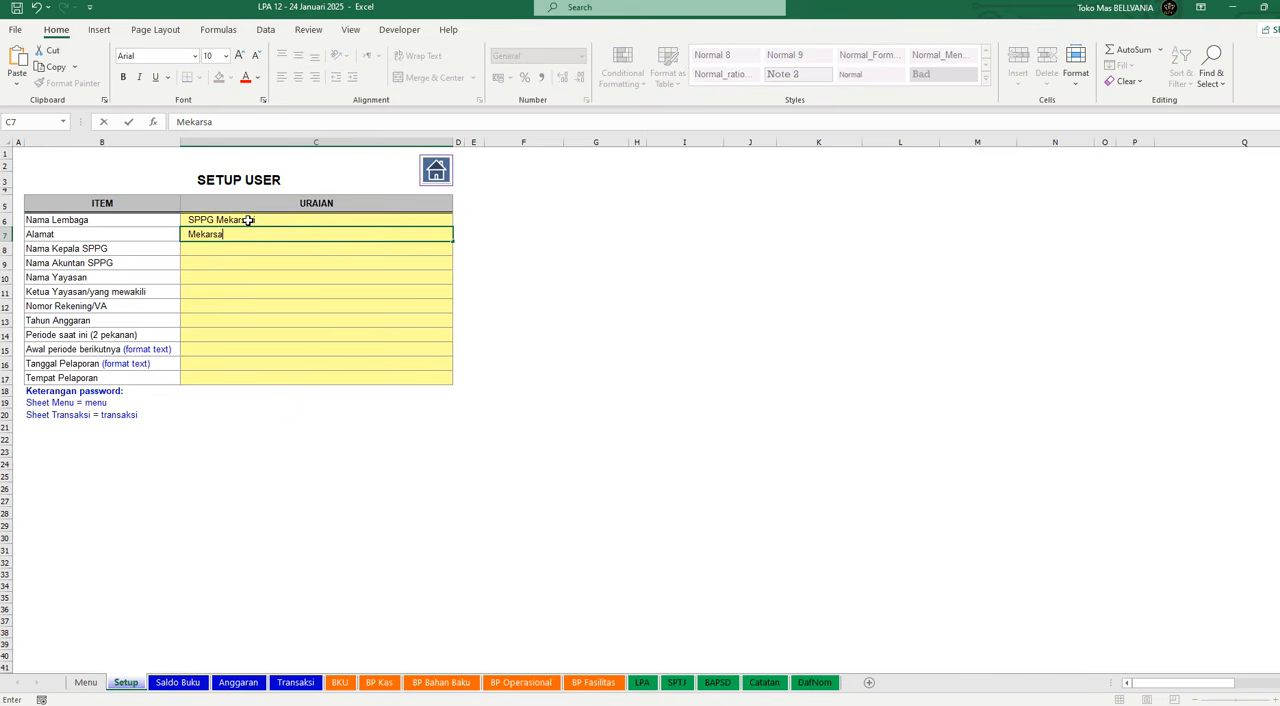
type("ri Pancatengah Tasikmalaya")
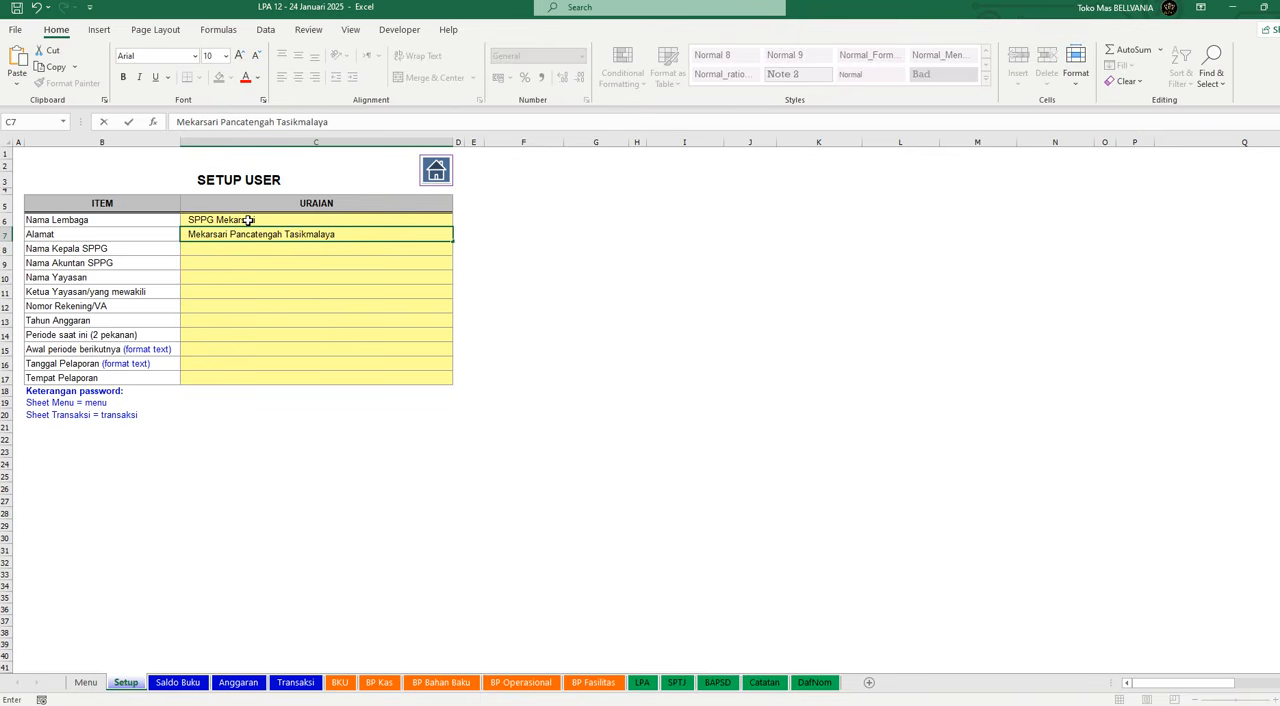
key("Return")
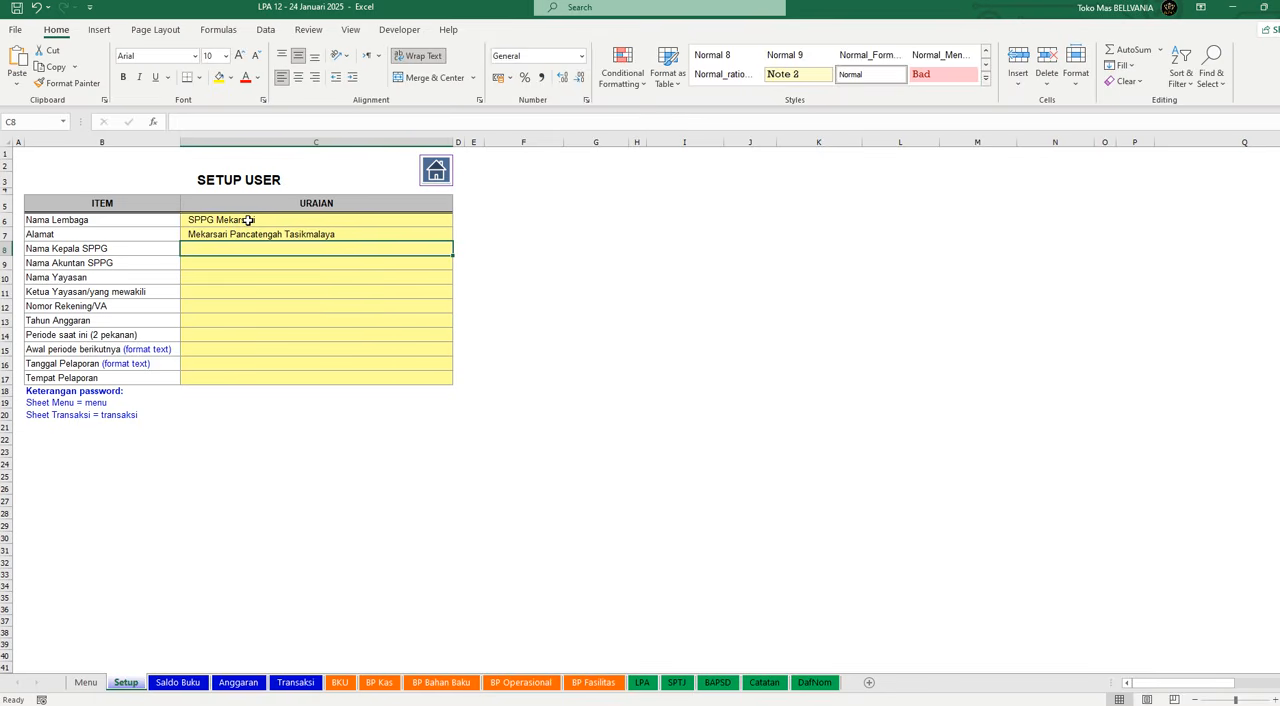
Step: Fill in the names of the SPPG head and the SPPG accountant
type("Mr. Gadun")
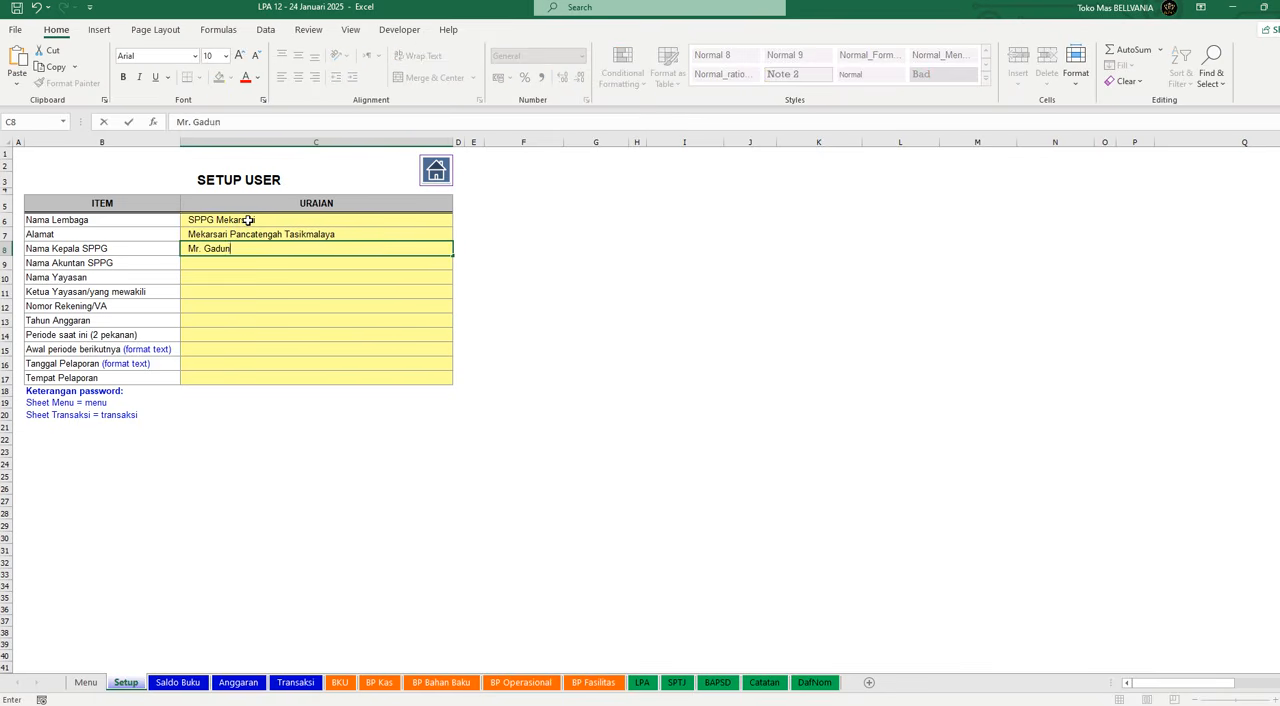
key("Return")
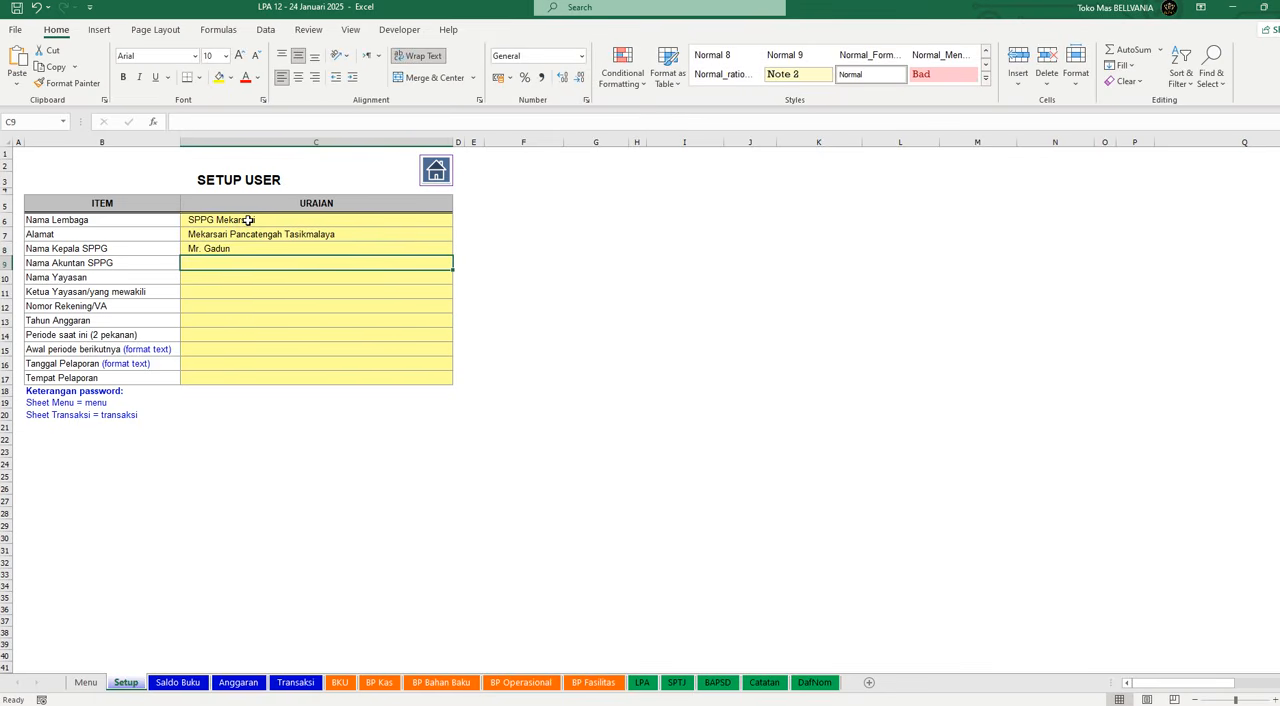
type("Babang Jebred")
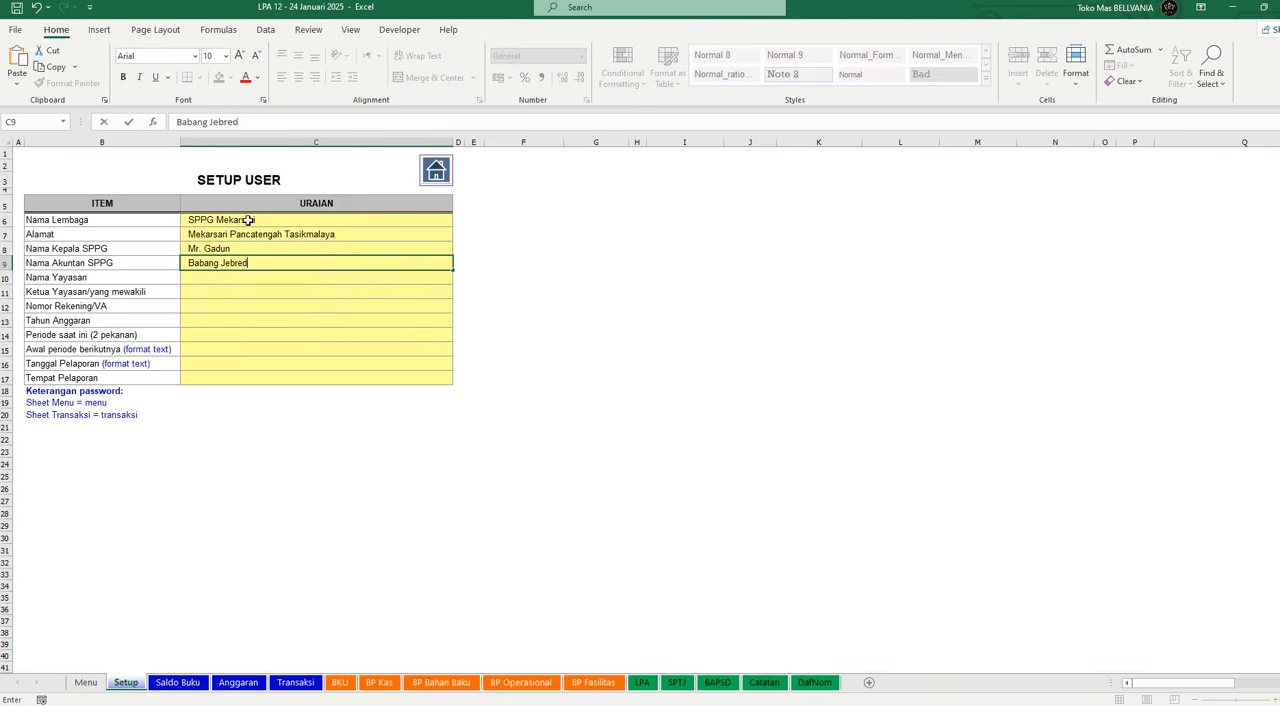
key("Return")
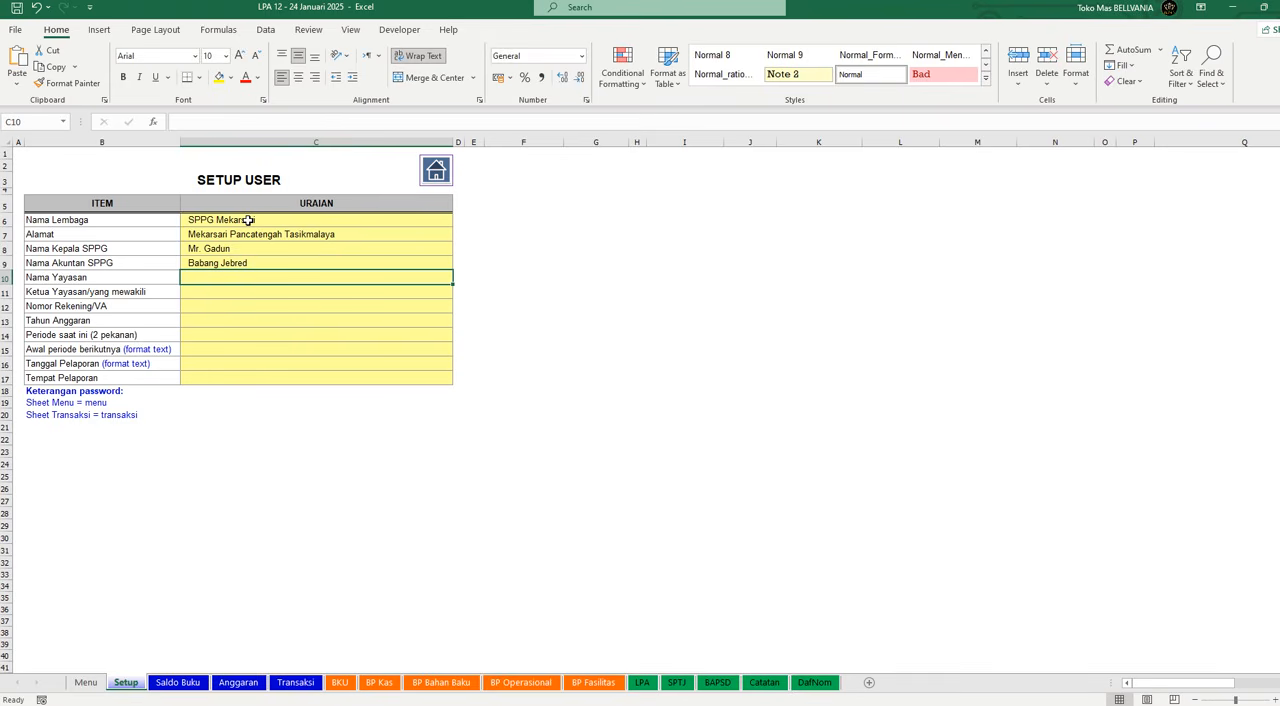
Step: Enter "Sinar Kasih Bunda" as Nama Yayasan and fill in the foundation chairperson's name
type("Sinar")
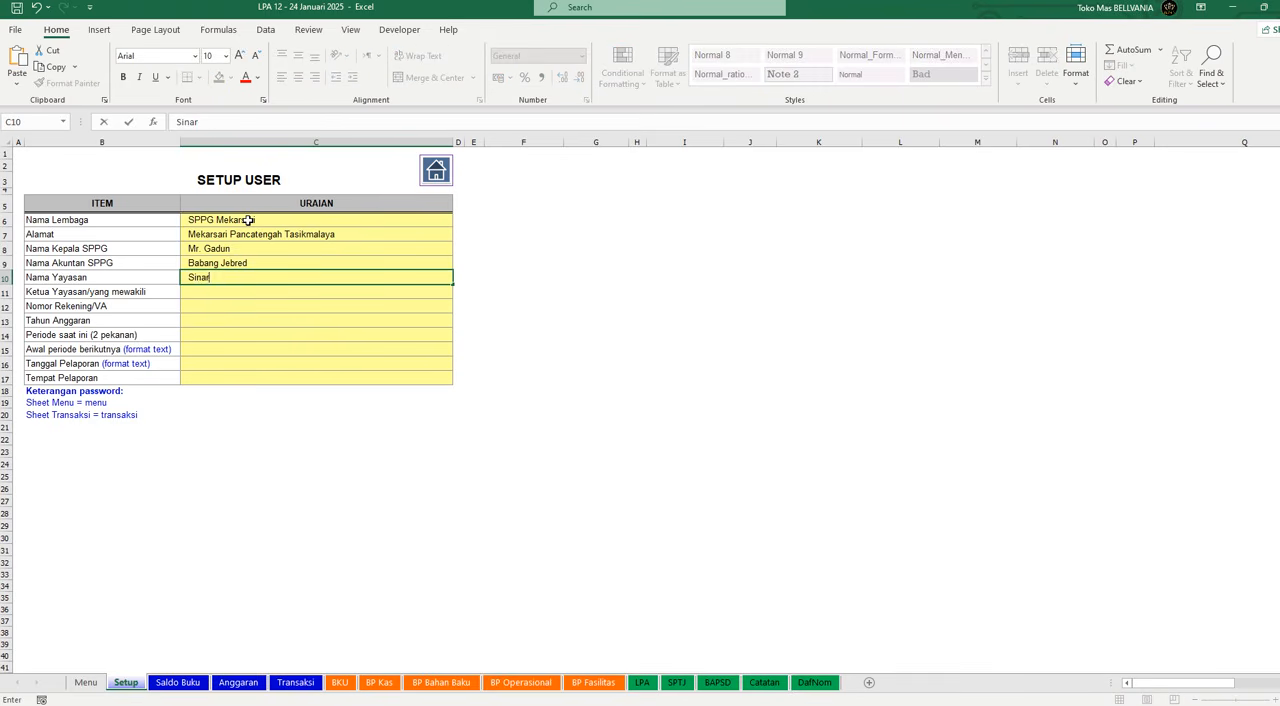
type(" Kasih Bunda")
key("Return")
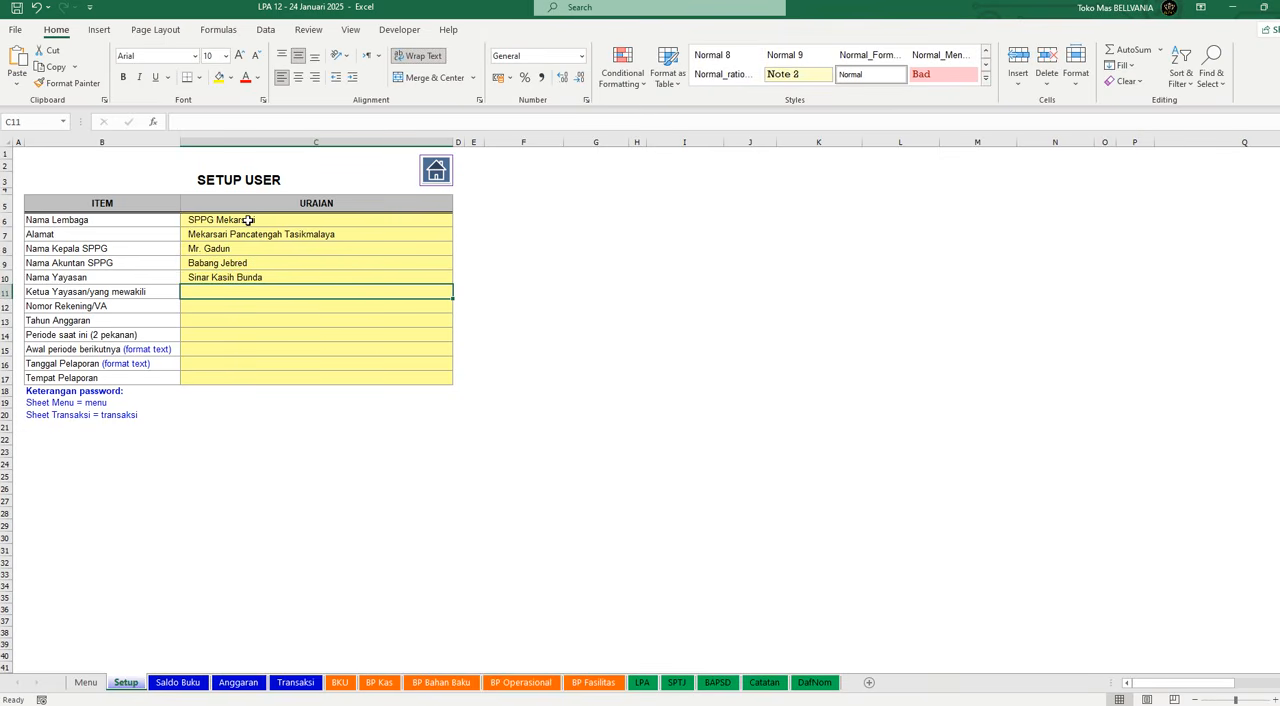
type("Mpok")
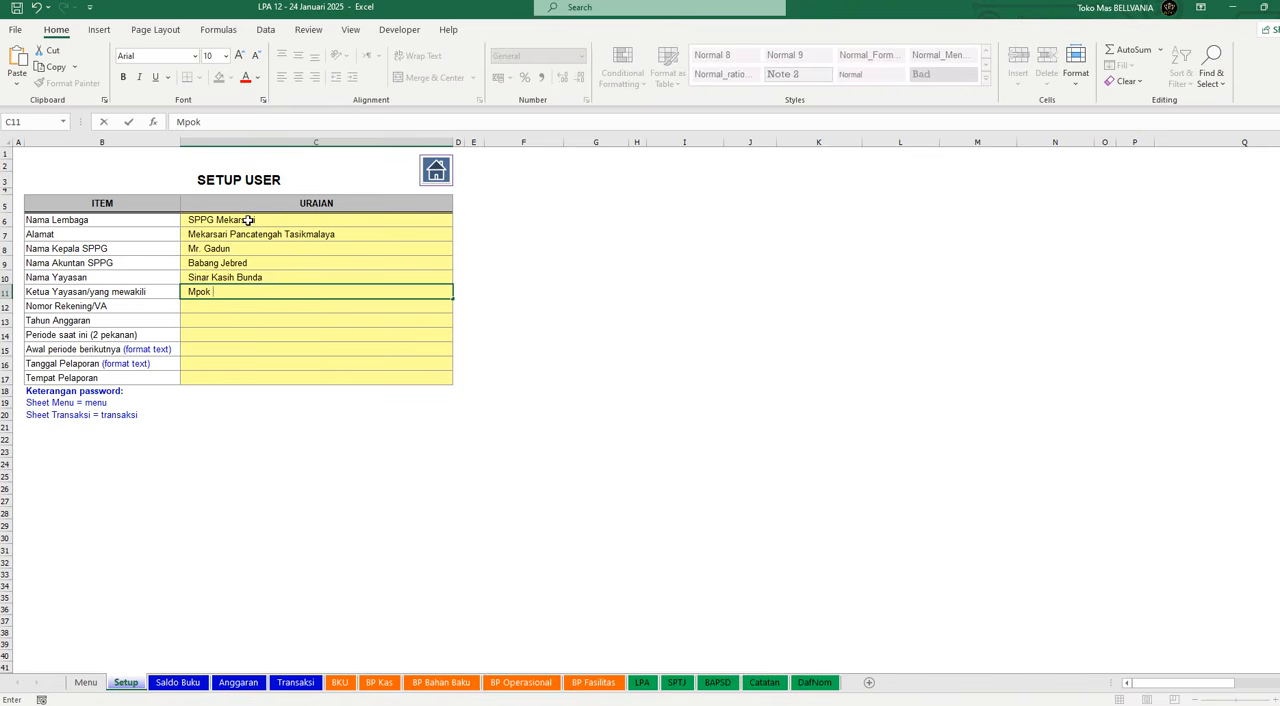
type(" Ela")
key("Return")
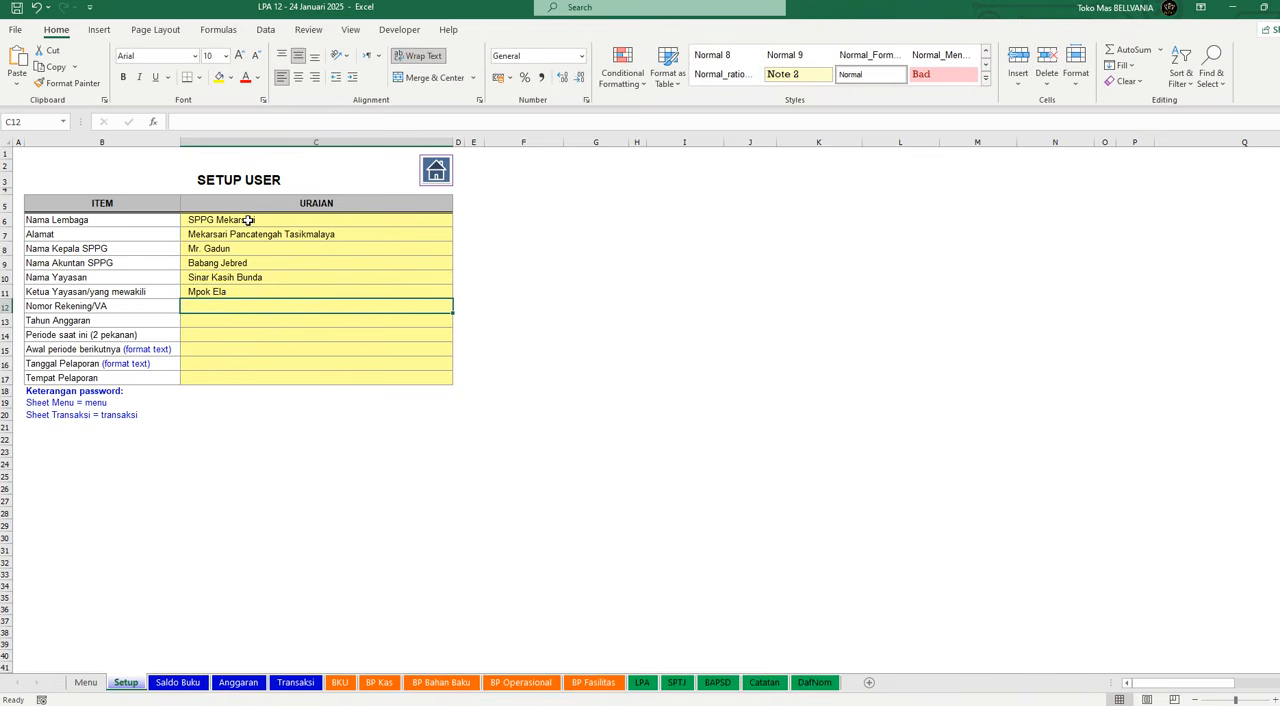
Step: Enter the bank account number under Nomor Rekening/VA and set Tahun Anggaran to 2026
type("123")
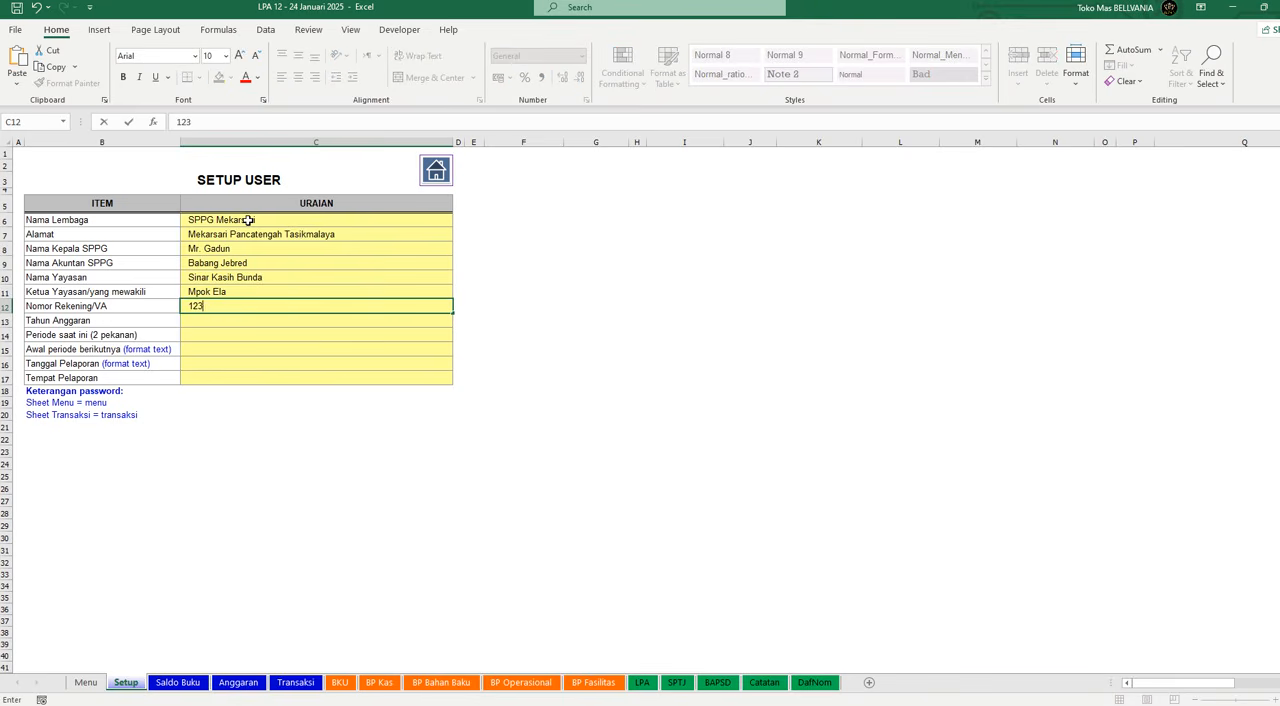
type("456789")
key("Return")
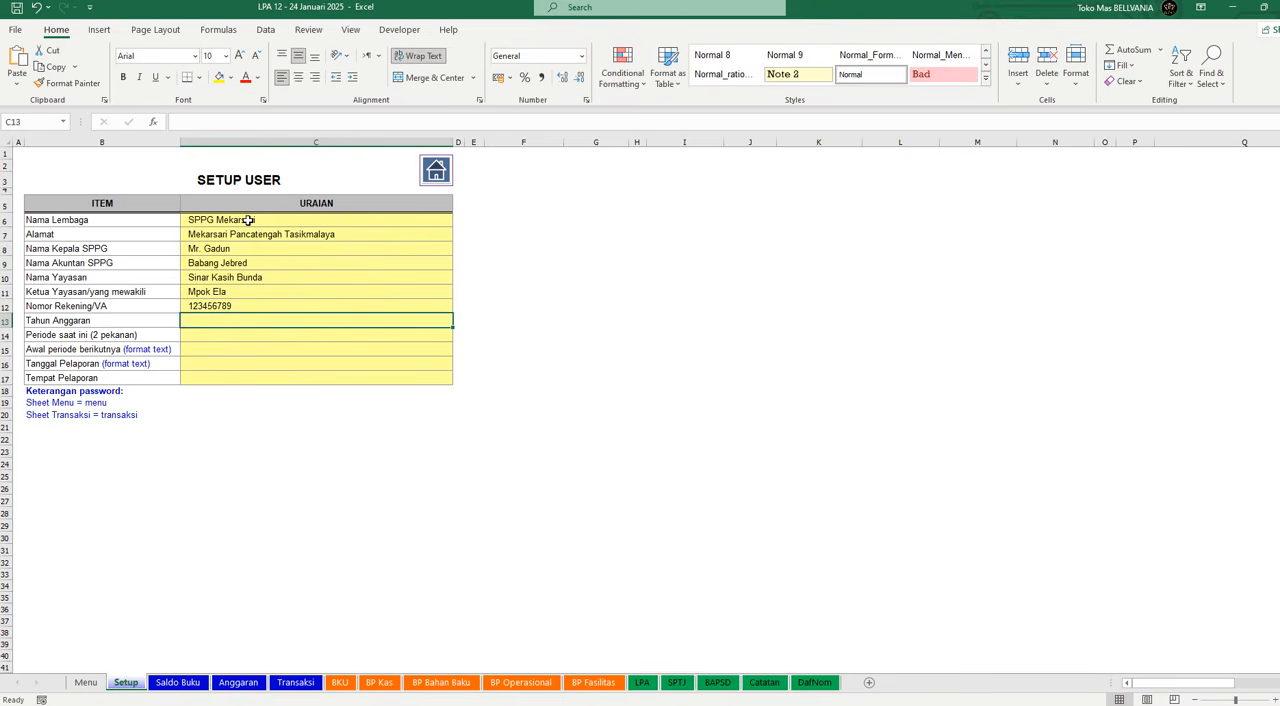
type("2026")
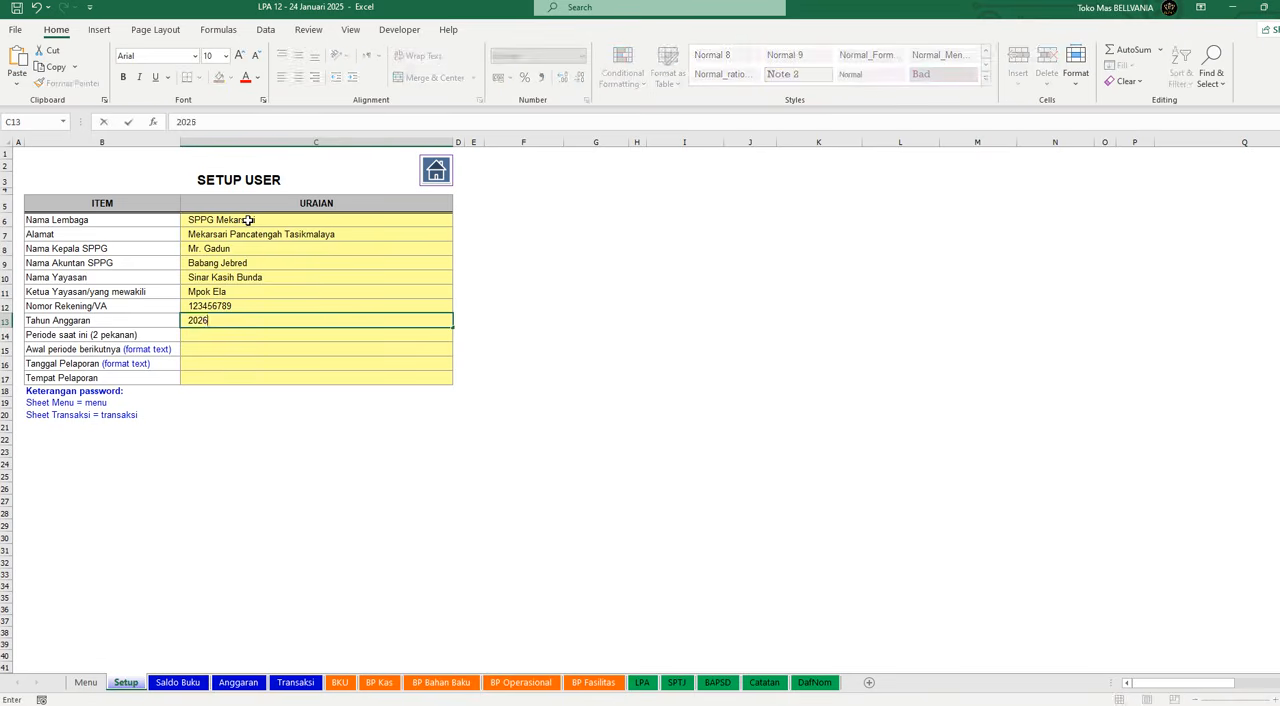
key("Return")
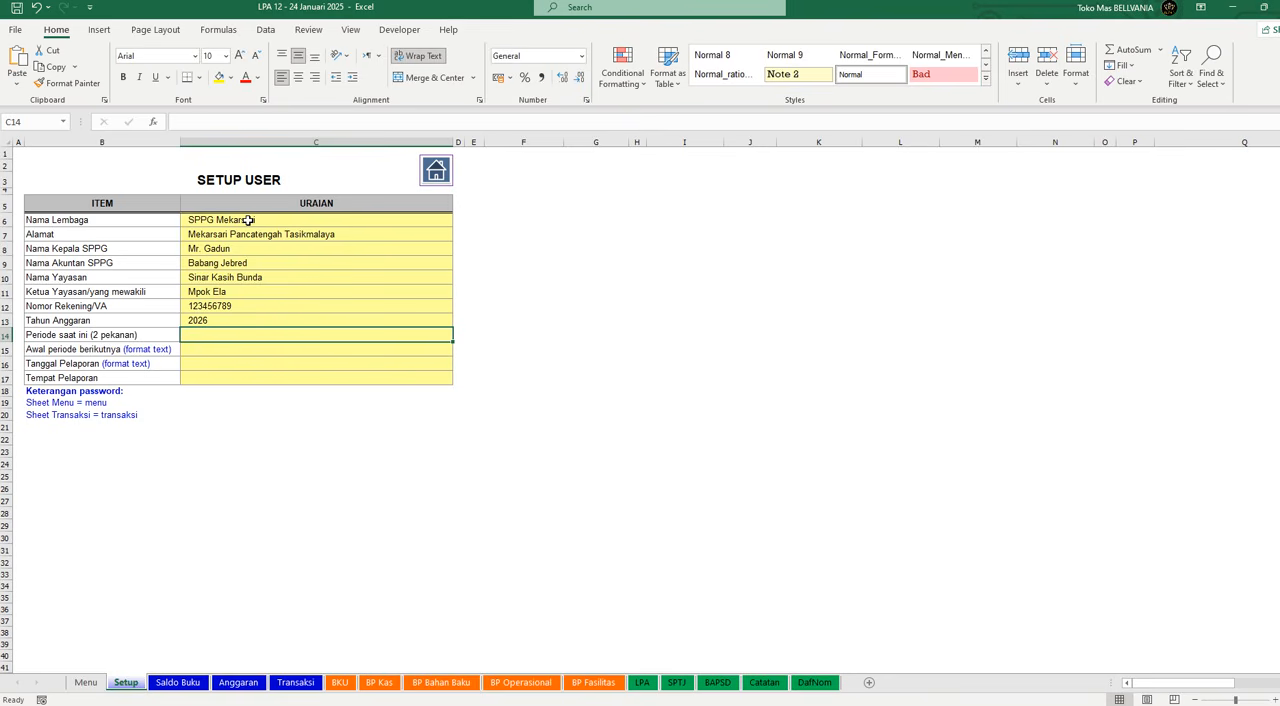
Step: Set Periode saat ini (2 pekanan) to "12 - 24 Januari 2026"
type("12 - ")
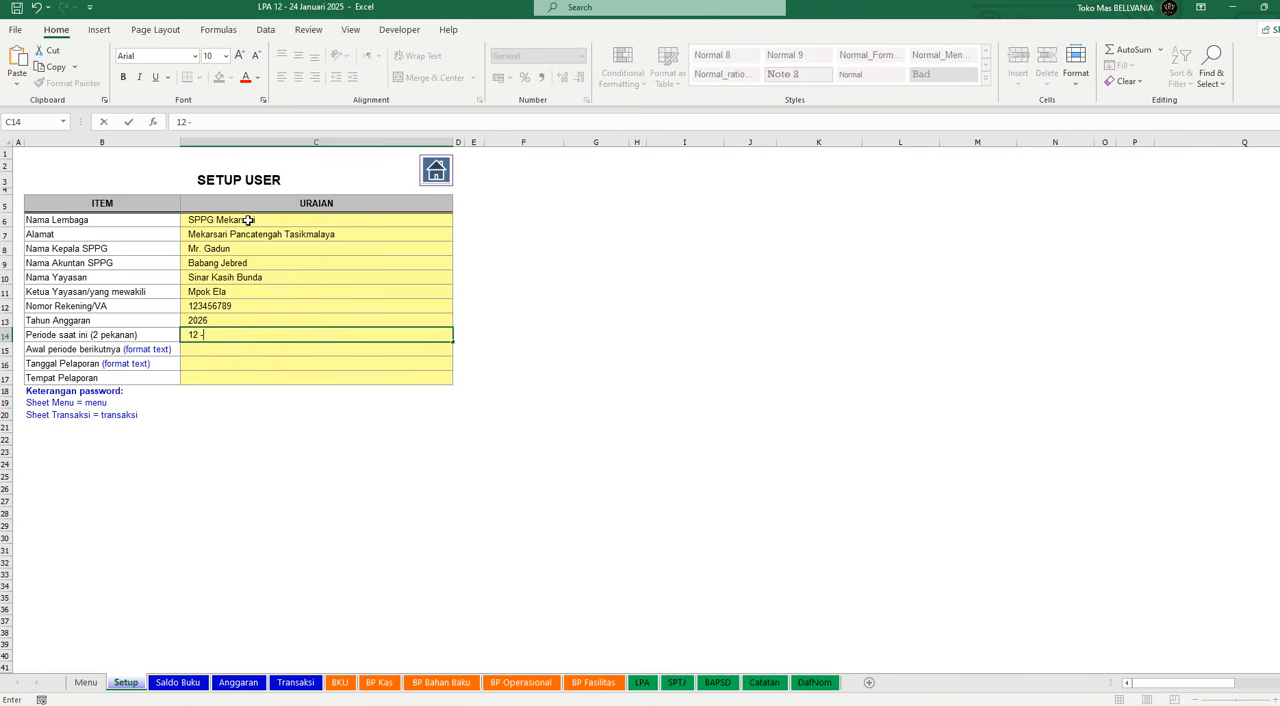
type("24 Januari 2026")
key("Tab")
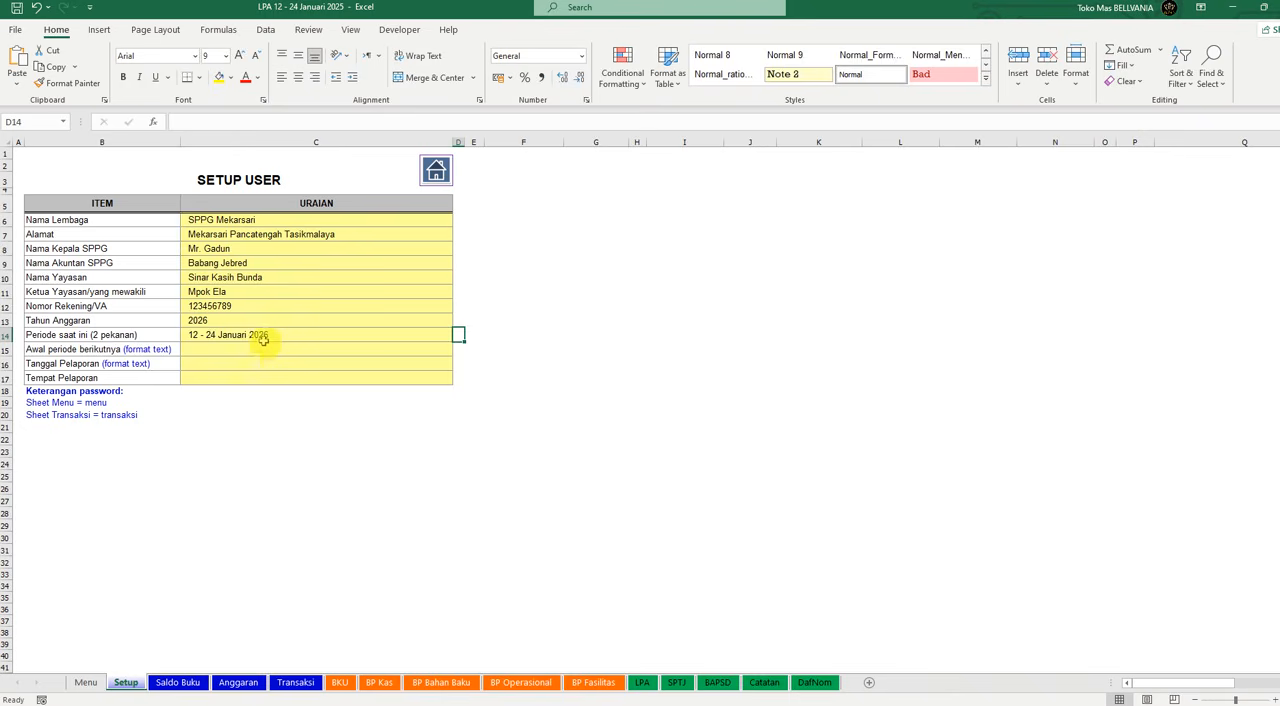
Step: Enter "12 Januari" as text for Awal periode berikutnya
left_click(263, 348)
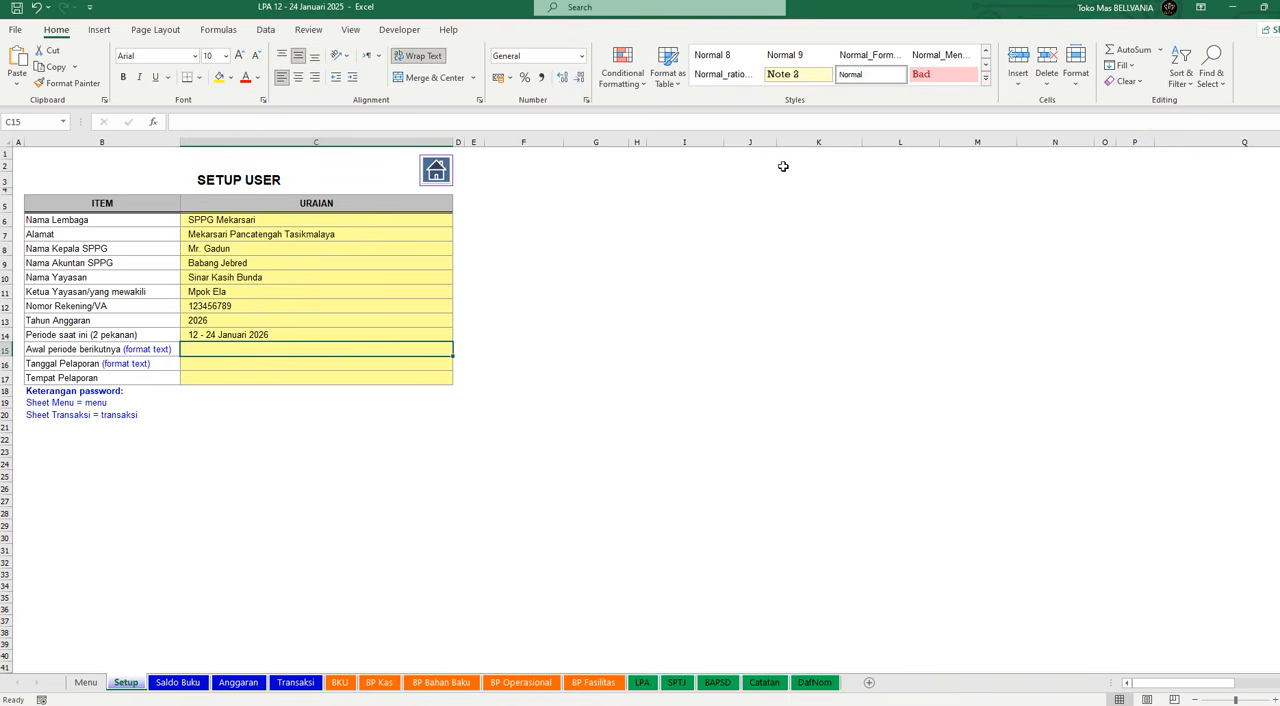
type("'12")
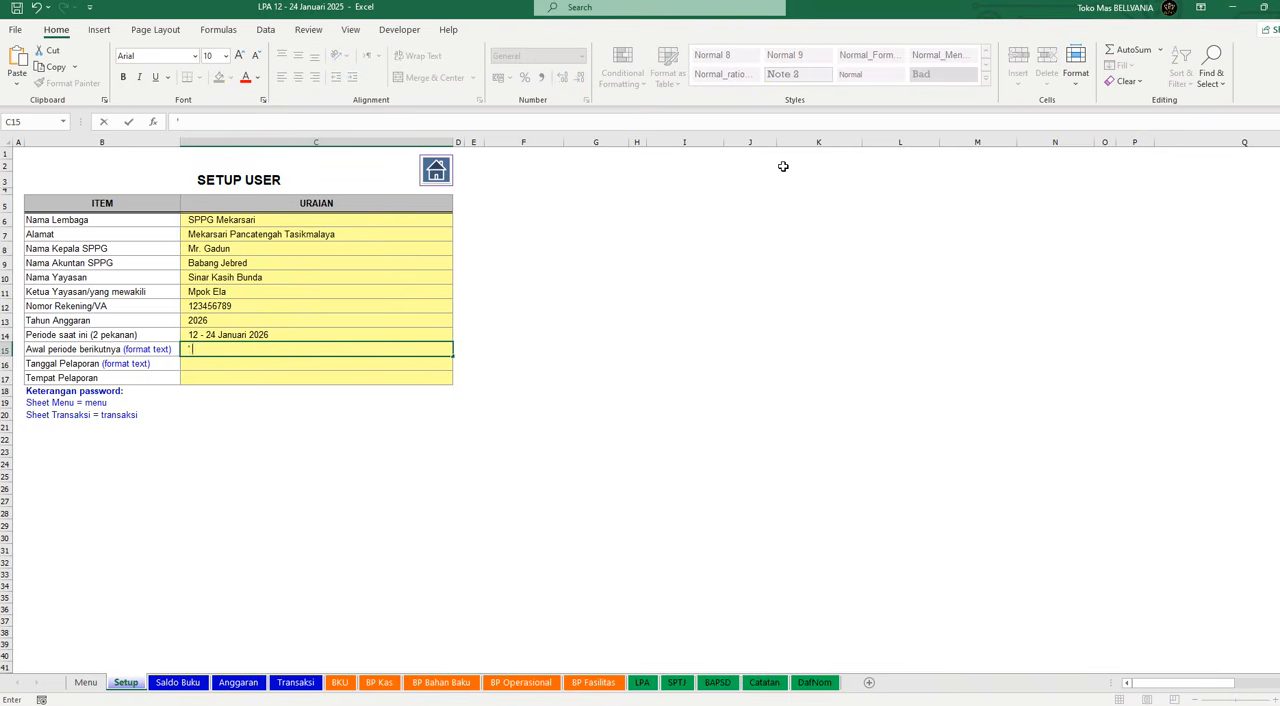
key("BackSpace")
key("BackSpace")
key("BackSpace")
type("12 Januari")
key("Return")
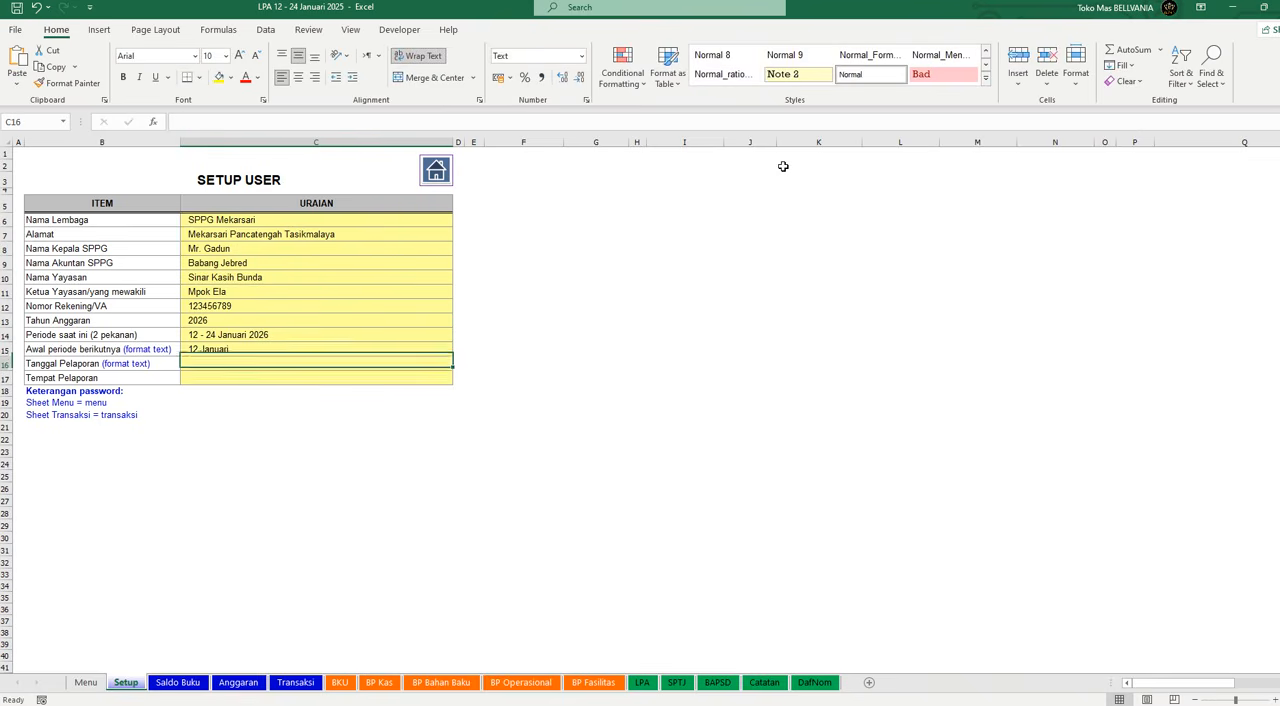
Step: Enter "24 Januari" as text for Tanggal Pelaporan and "Tasikmalaya" for Tempat Pelaporan
type("'")
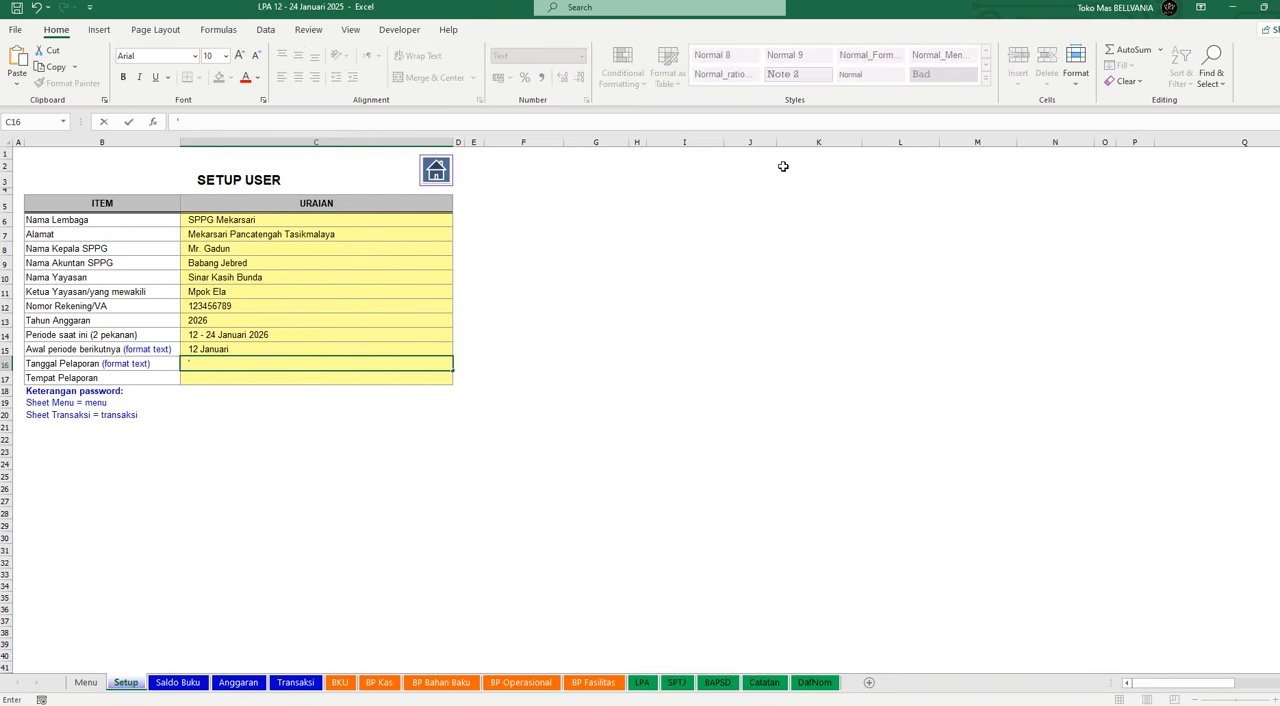
type("24 Januari")
key("Return")
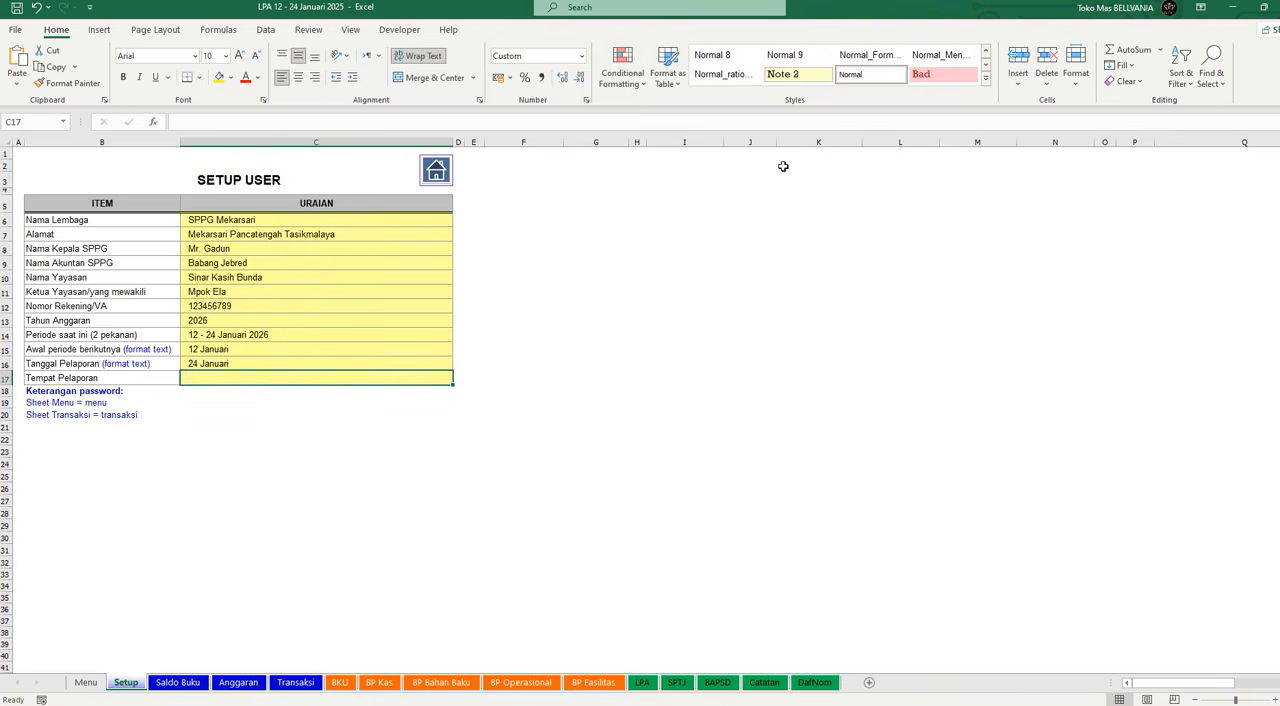
type("Tasikmalaya")
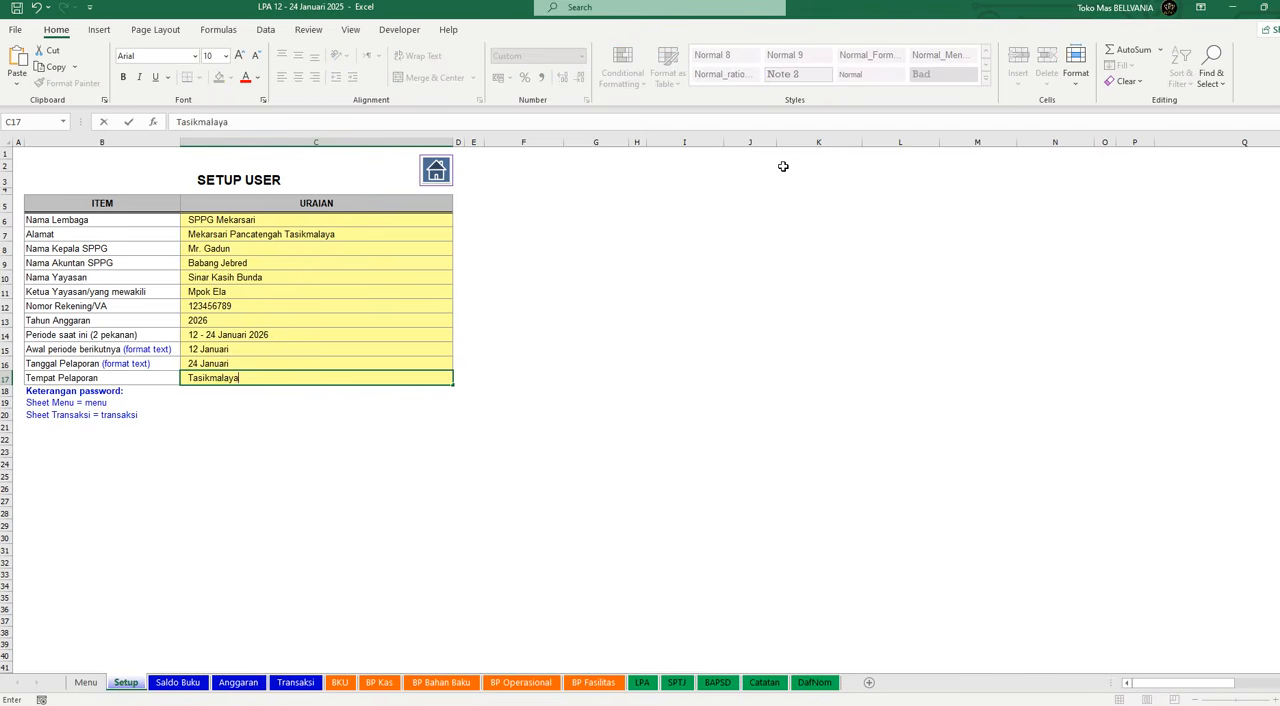
key("Return")
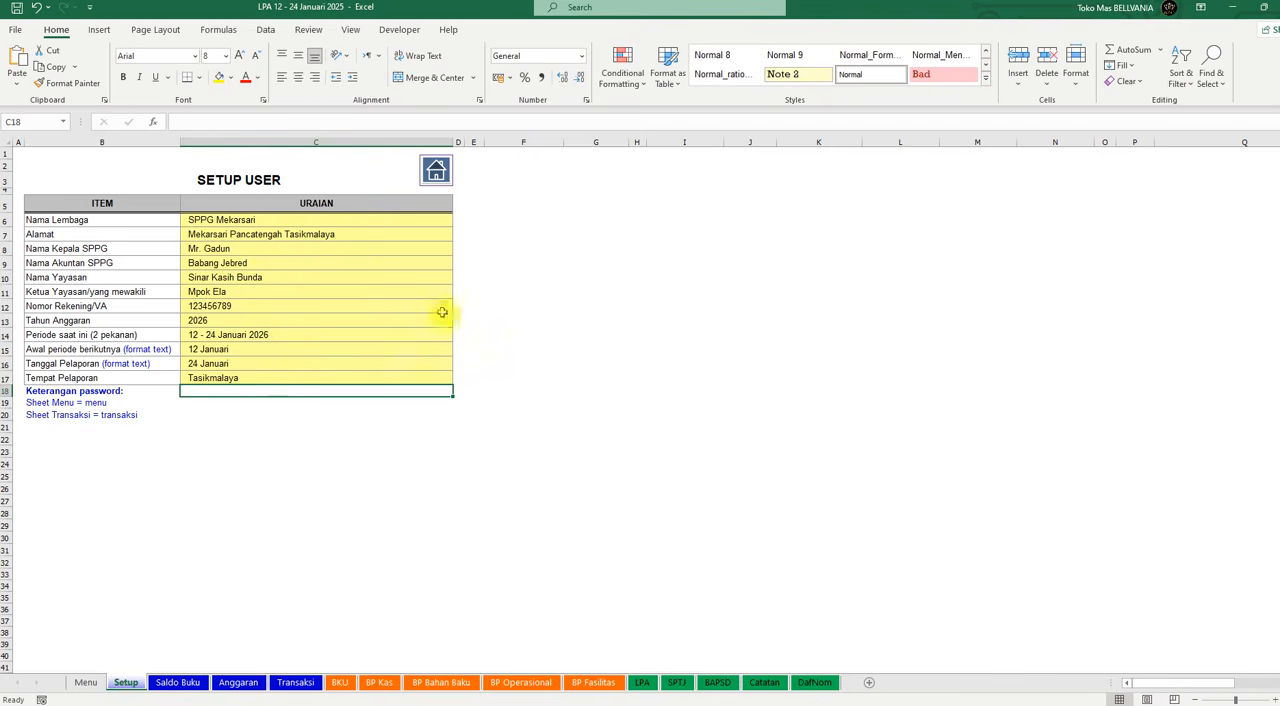
Step: On the Saldo Buku sheet, enter 5000000 as the Saldo Awal of Buku Kas Umum
left_click(186, 686)
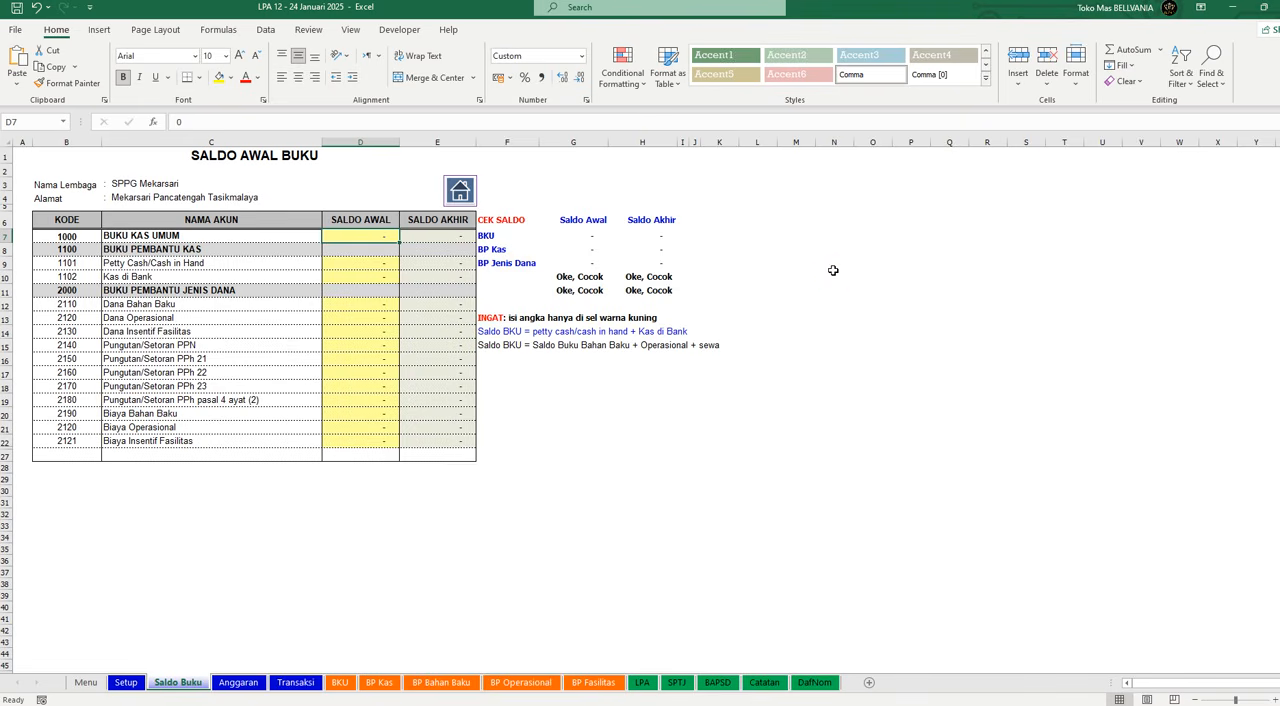
type("5.000.00")
type("000000")
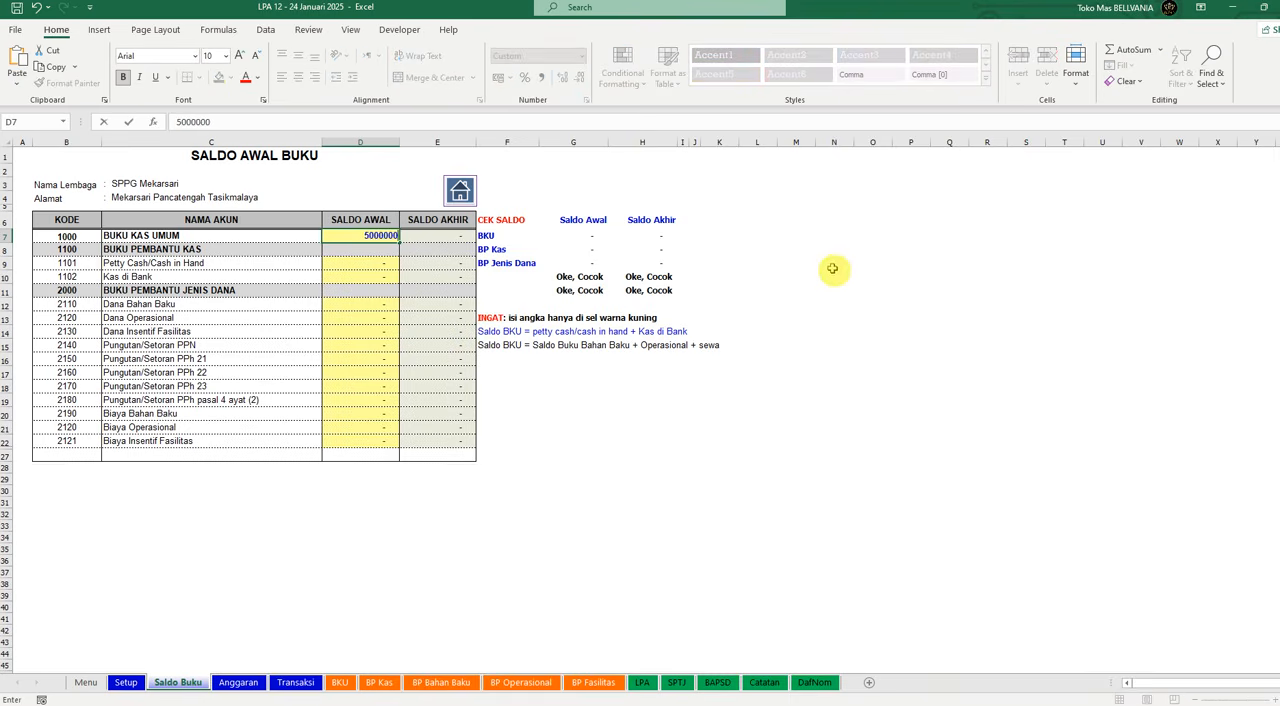
key("Return")
key("Up")
key("Down")
key("Up")
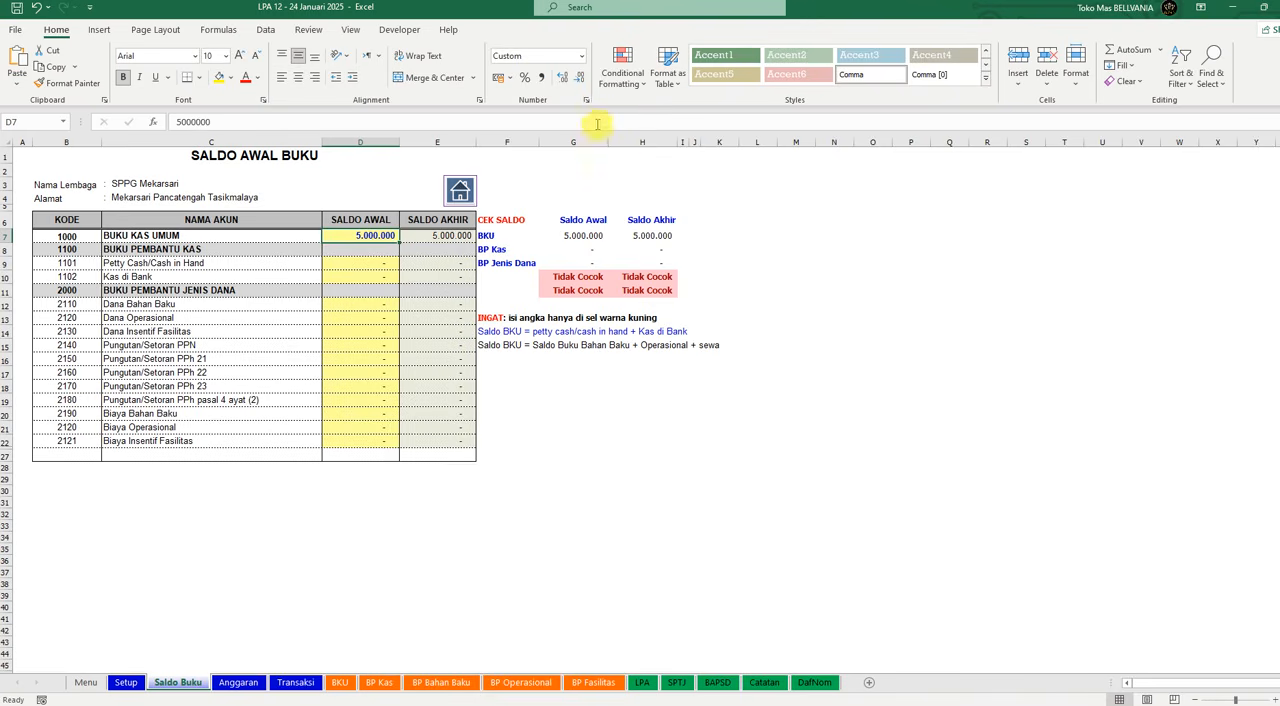
Step: Change the Saldo Awal of Buku Kas Umum to 500000000
type("500000000")
key("Return")
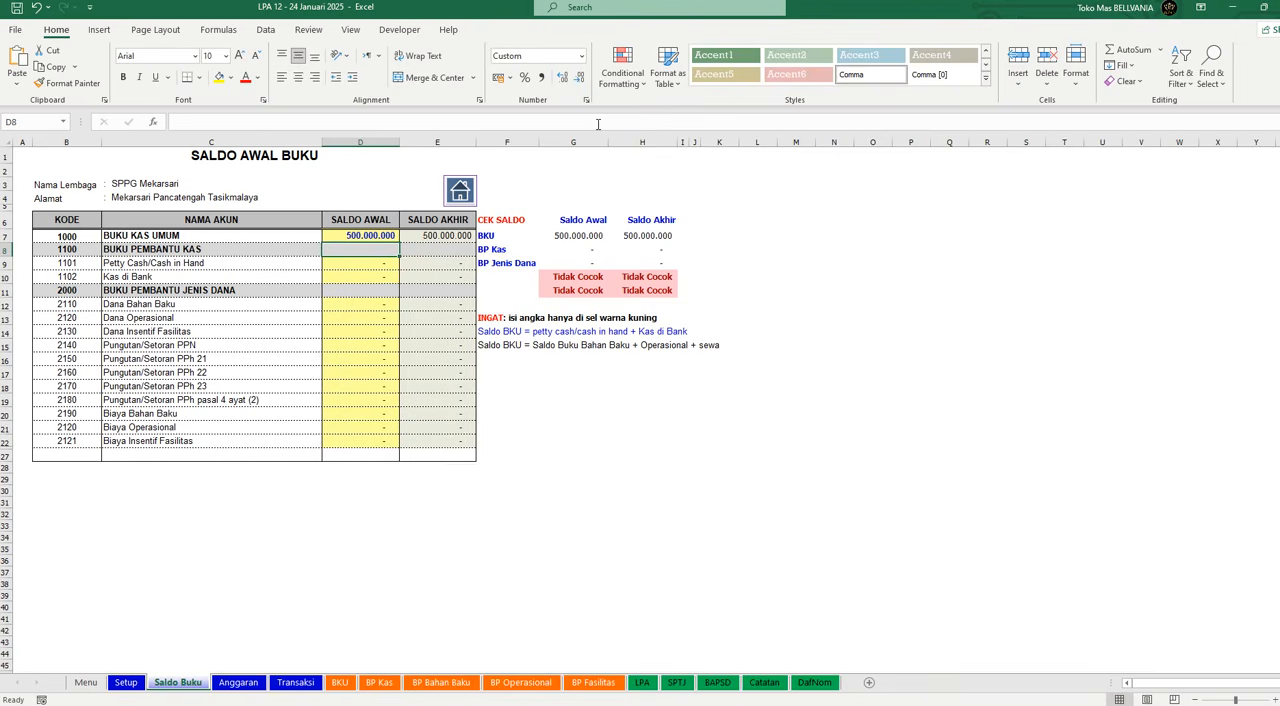
key("Down")
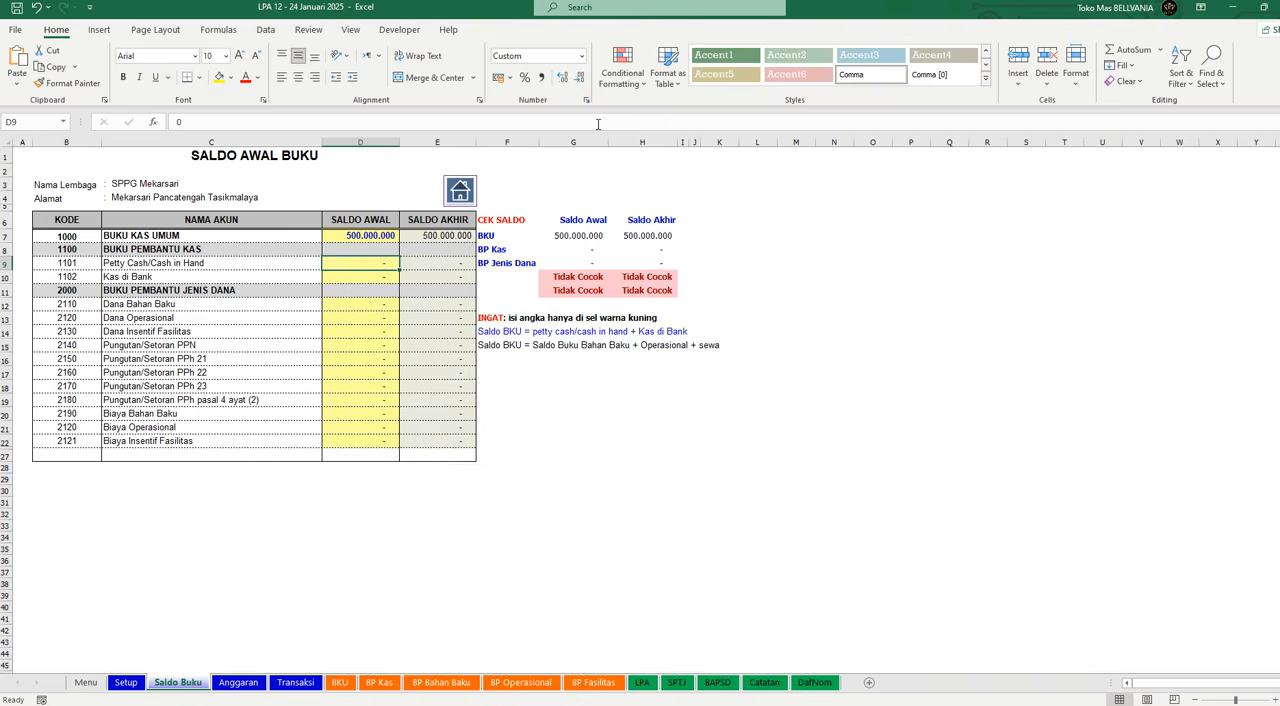
Step: Enter 500000000 as the Saldo Awal of Kas di Bank under Buku Pembantu Kas
key("Up")
key("Up")
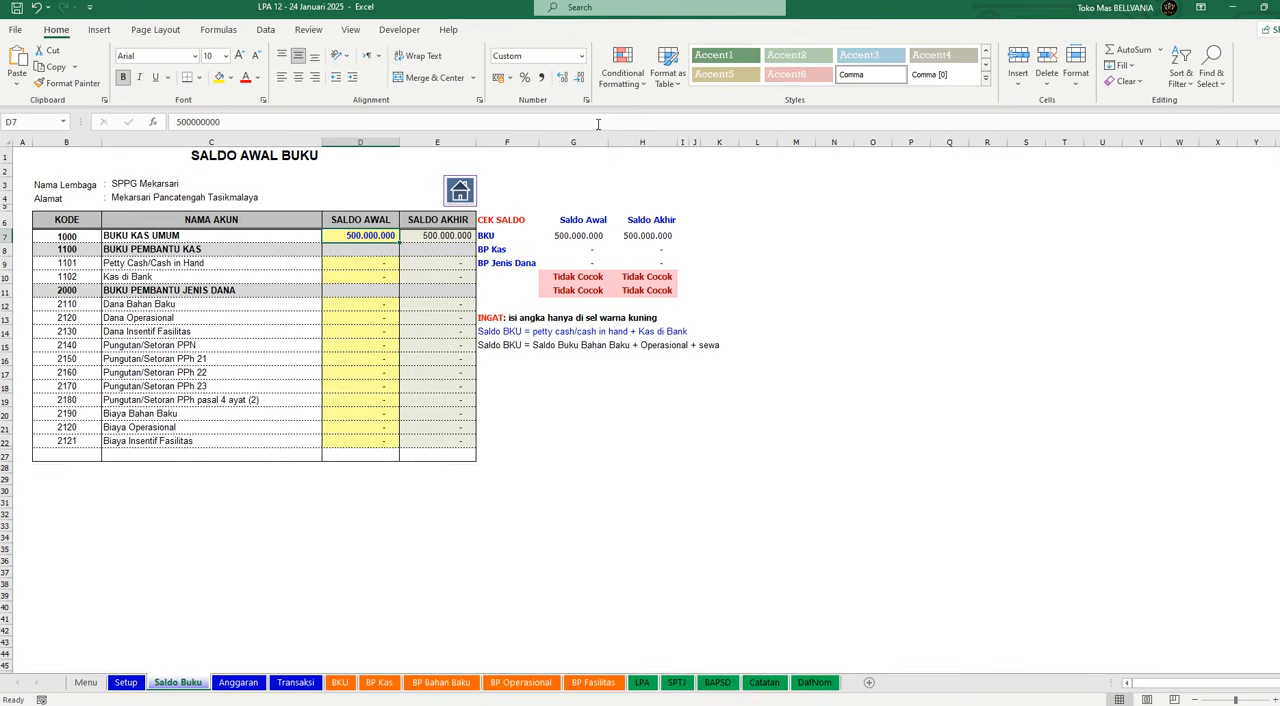
key("Down")
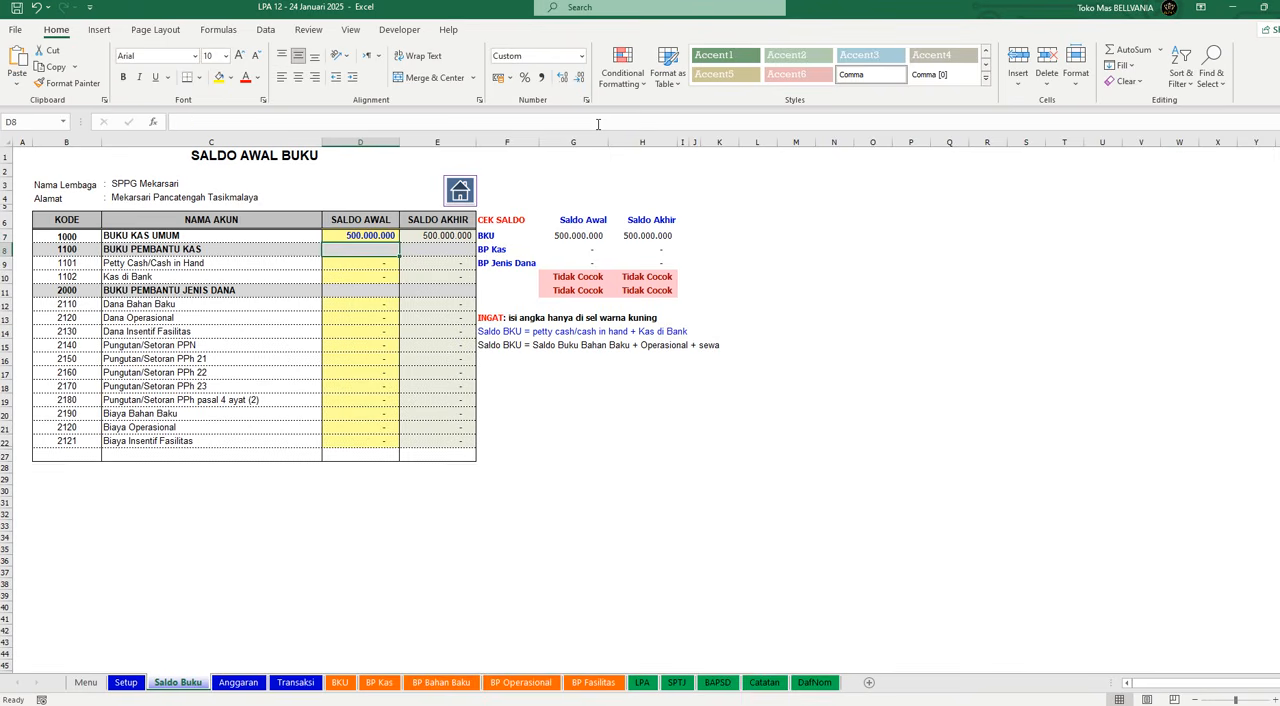
key("Down")
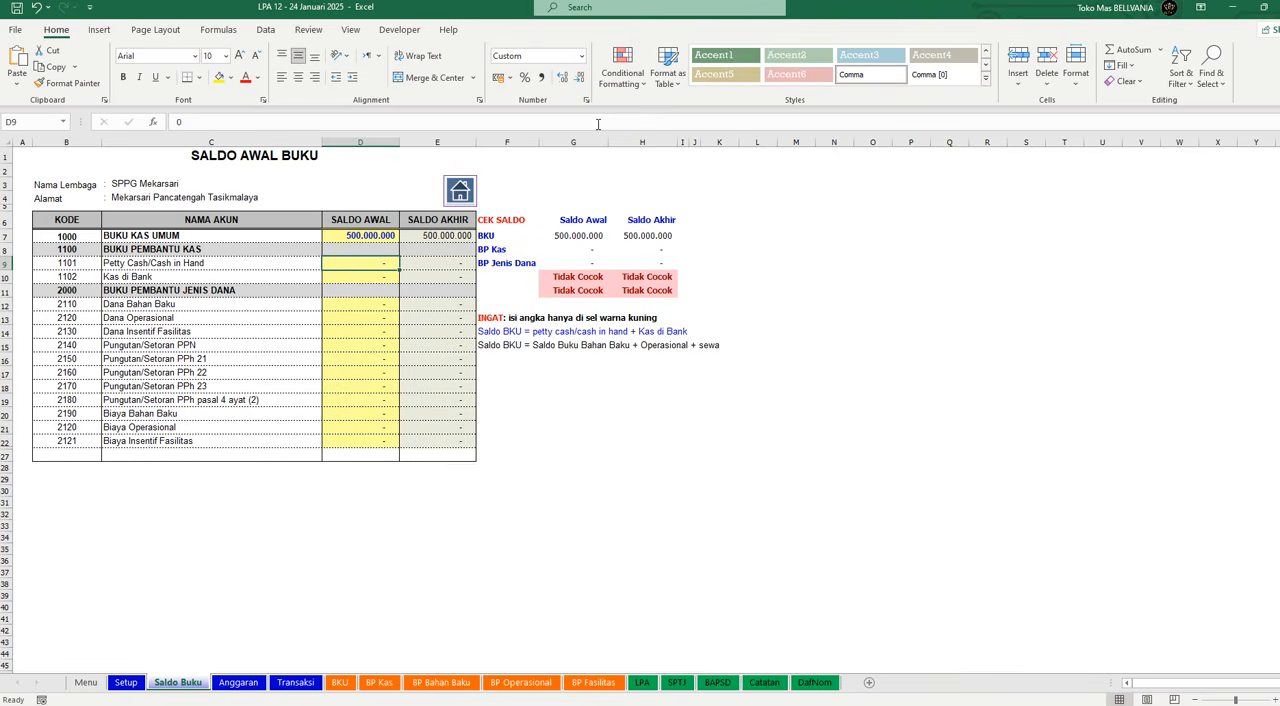
key("Down")
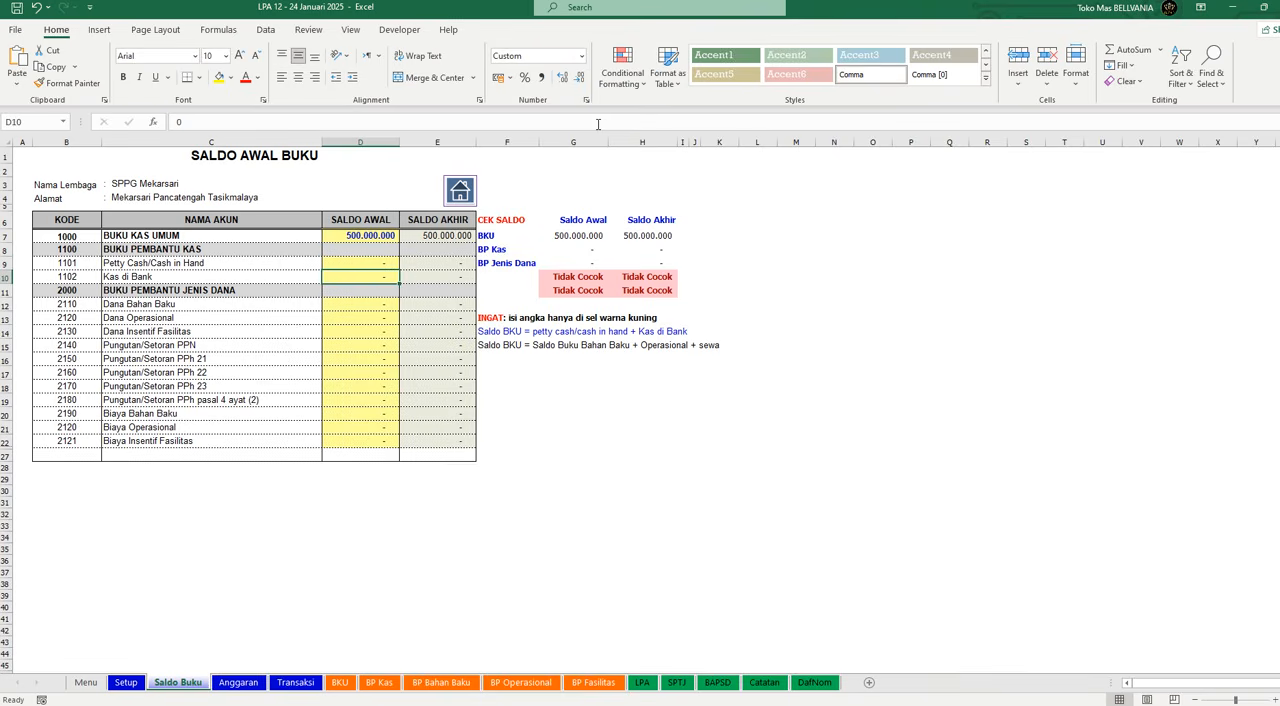
type("500000000")
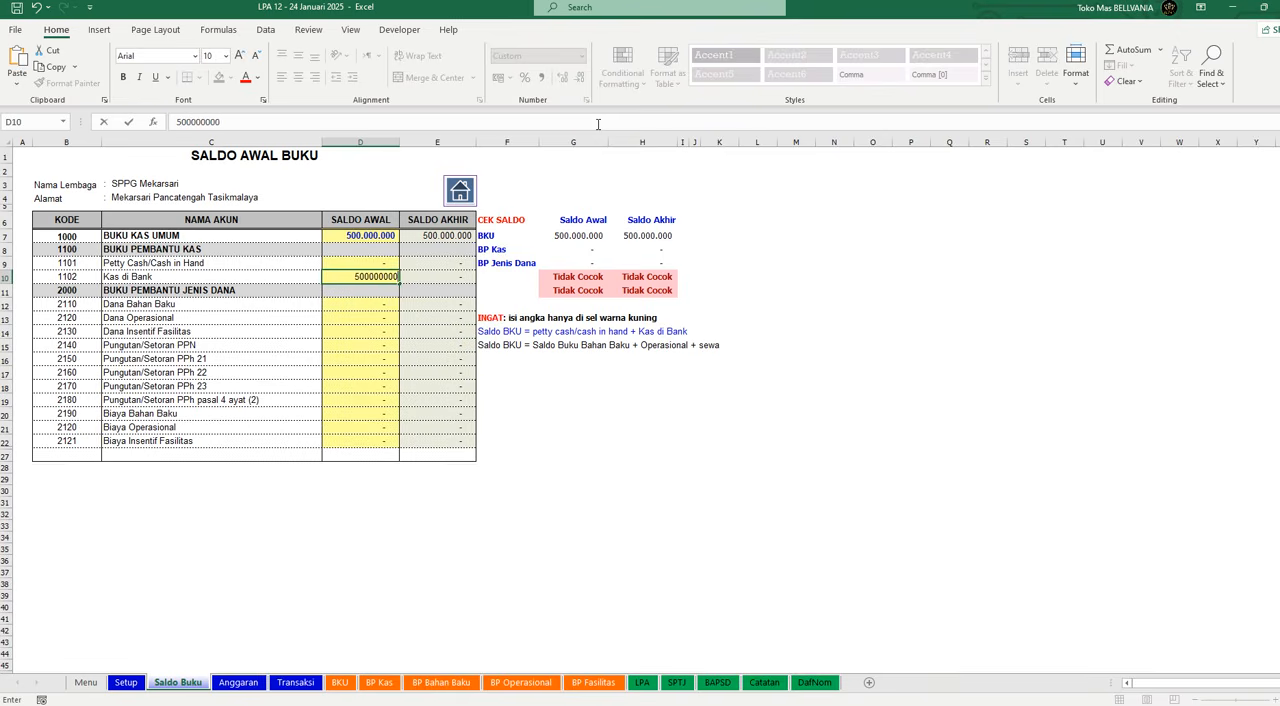
key("Return")
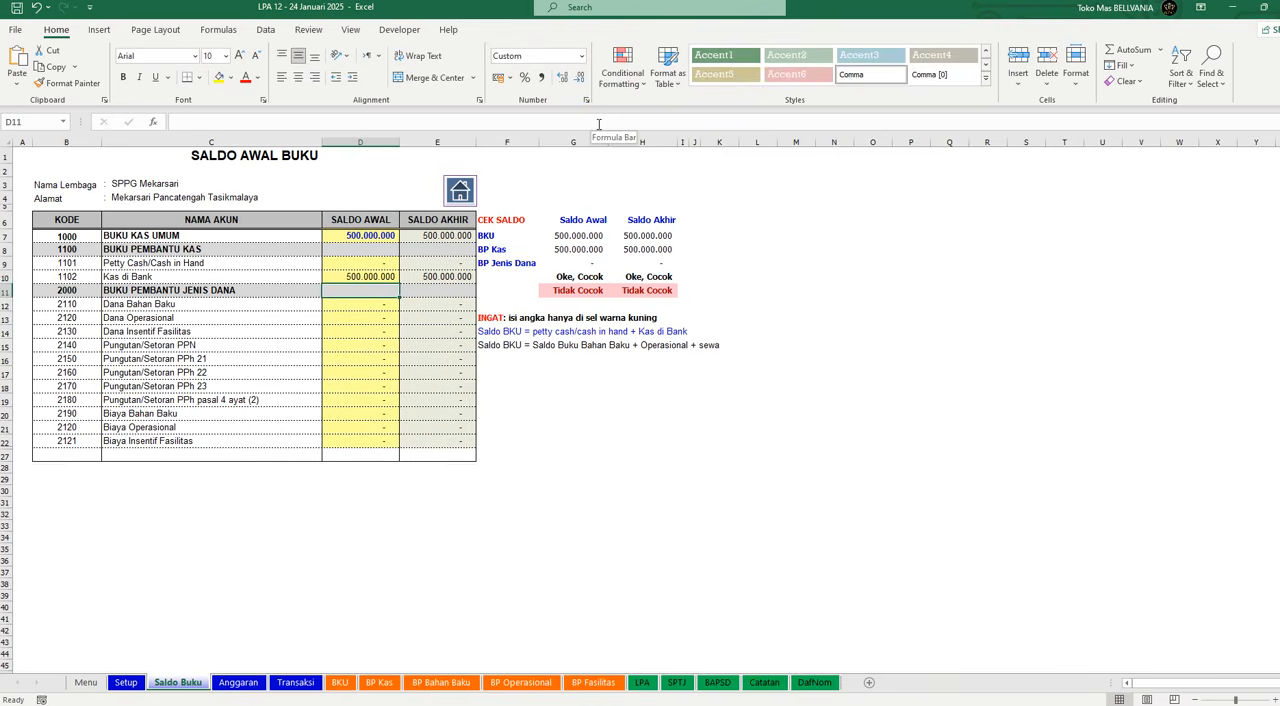
key("Down")
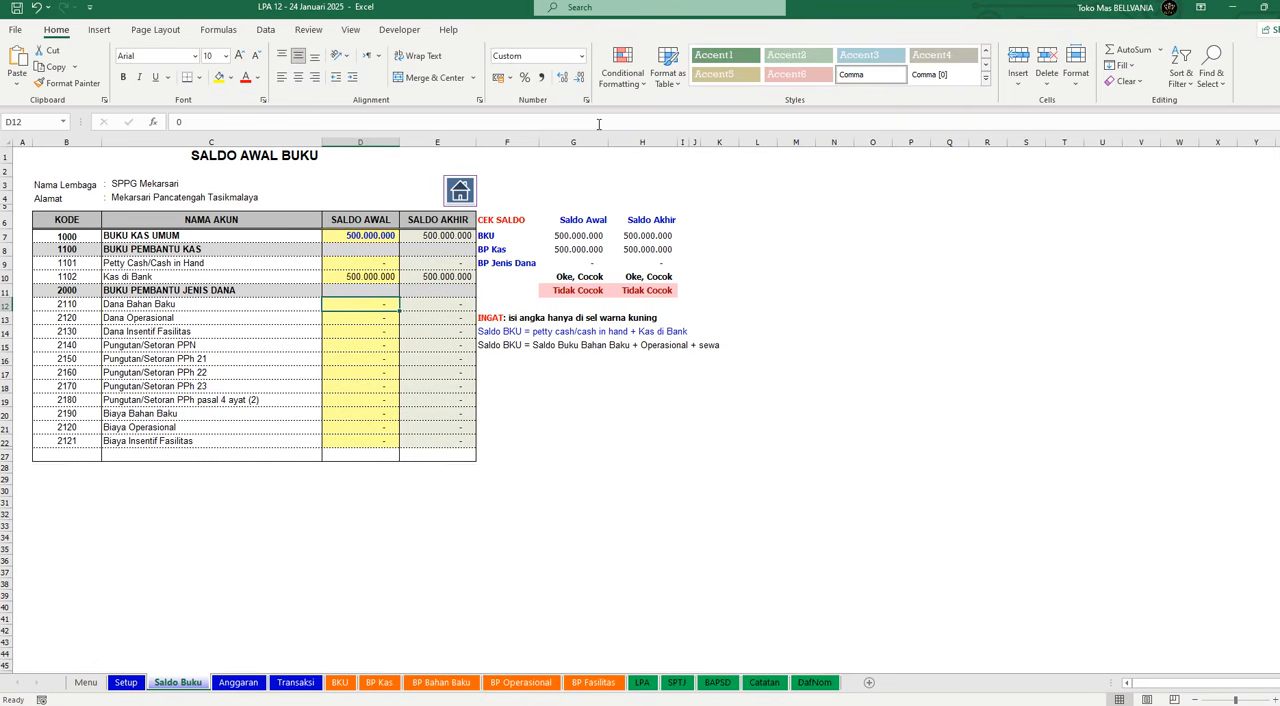
type("=")
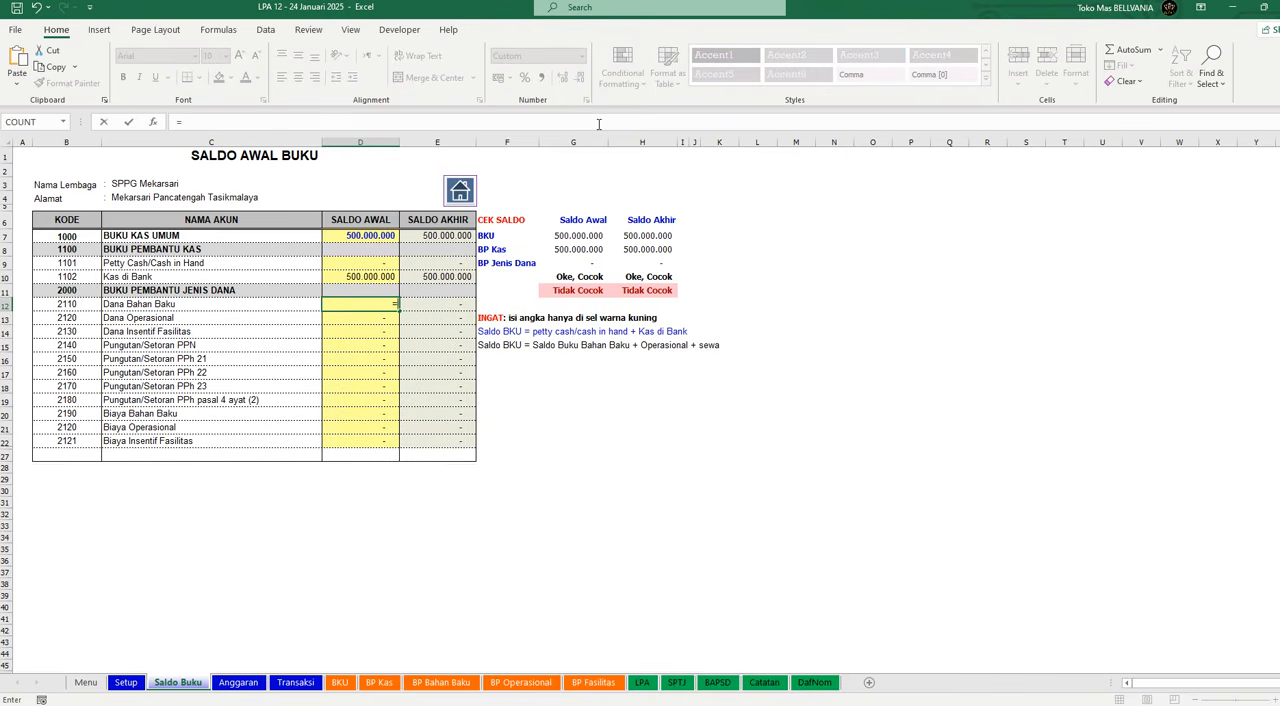
type("=")
key("Escape")
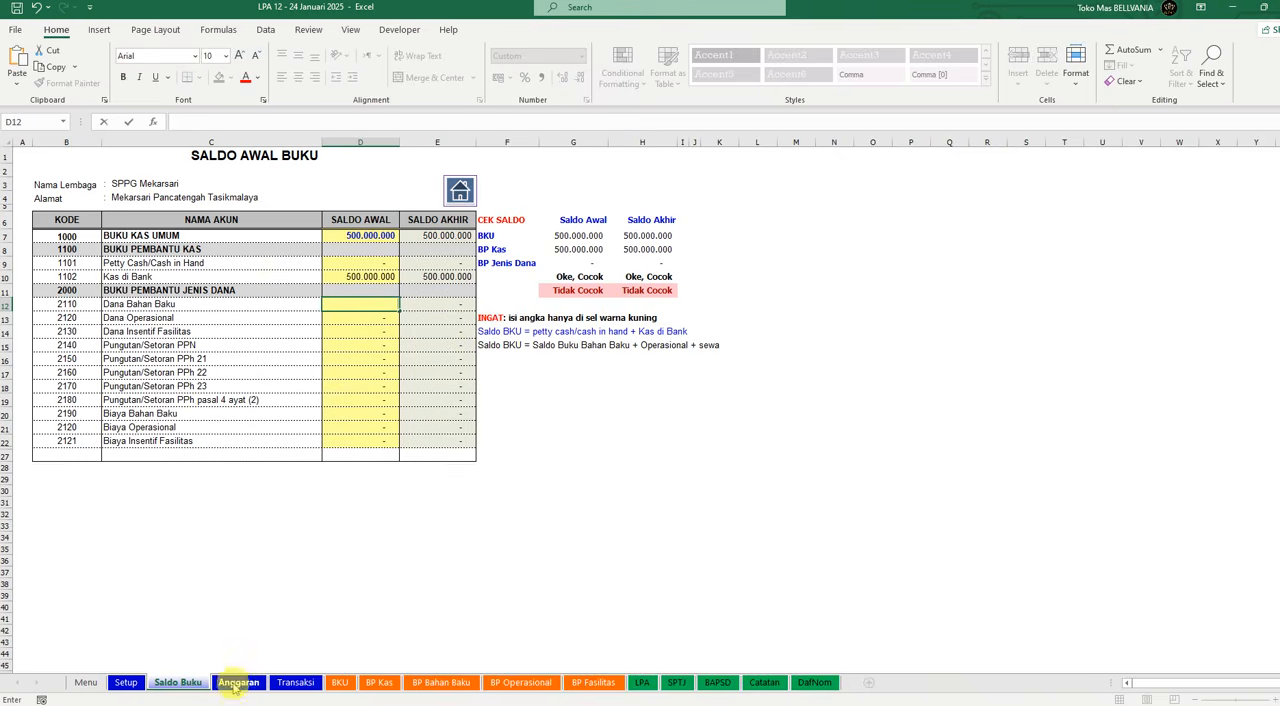
left_click(238, 682)
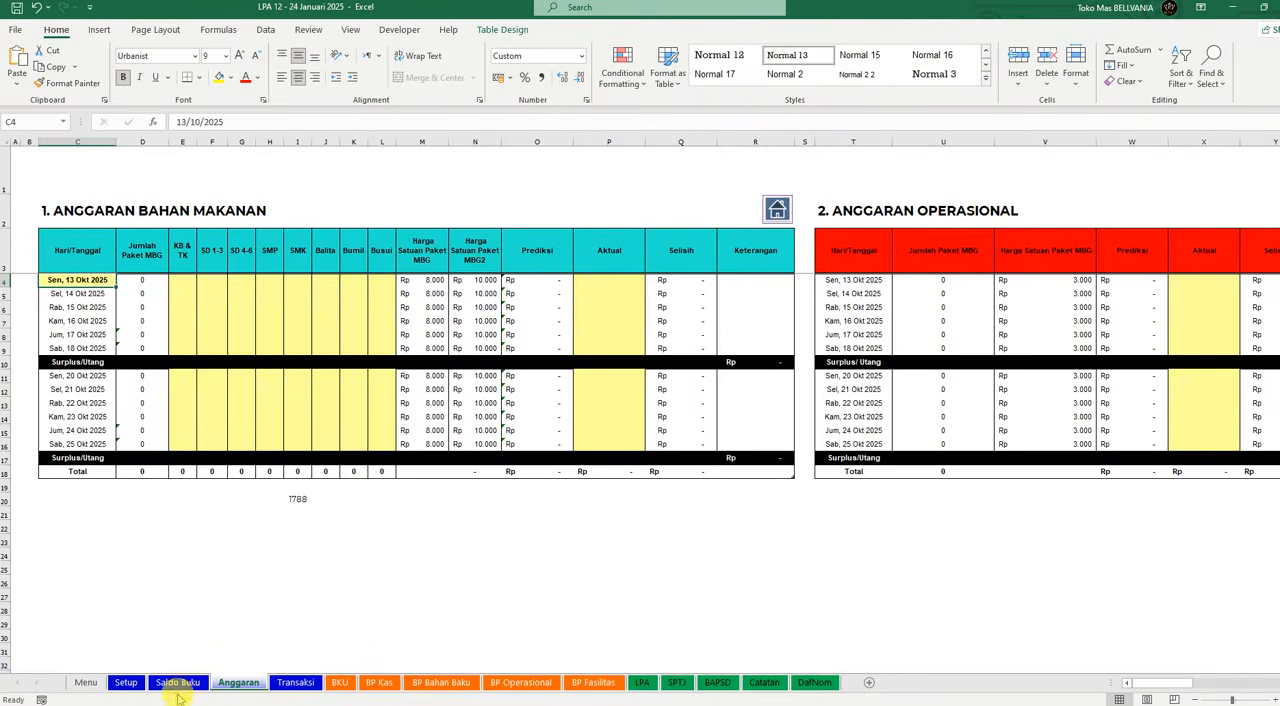
left_click(178, 682)
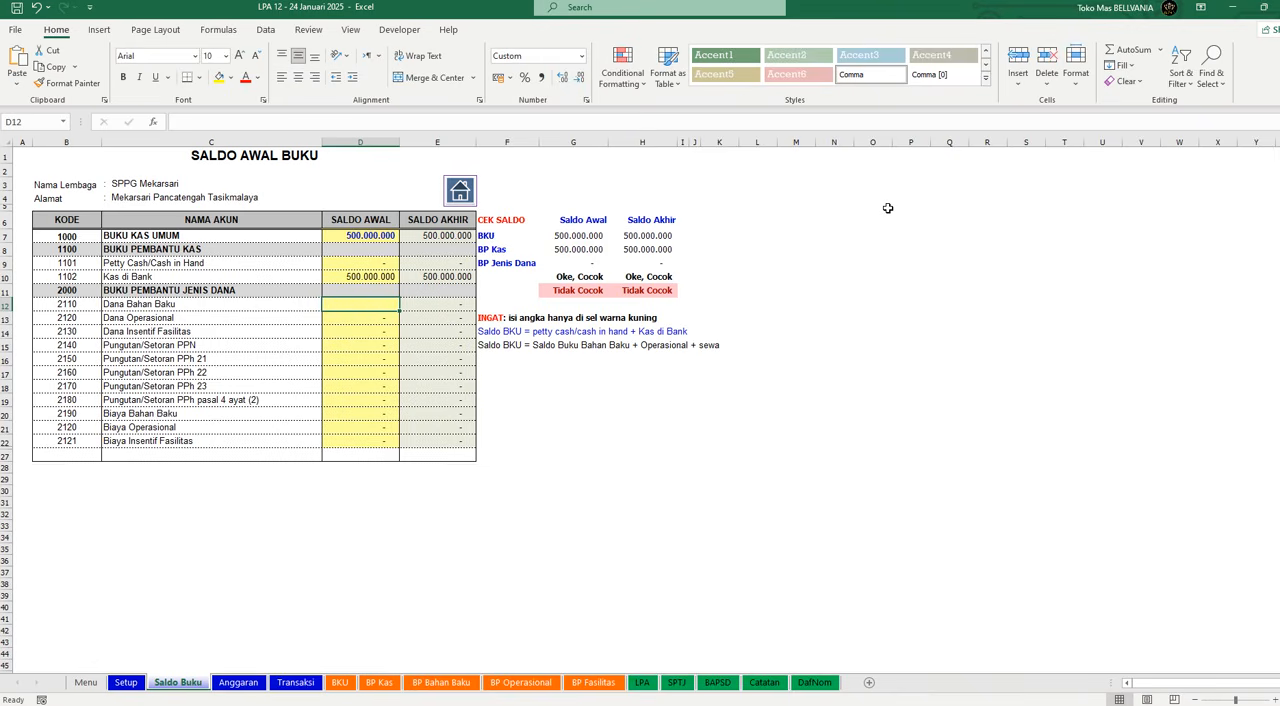
Step: Enter 200000000 as the Saldo Awal of Dana Bahan Baku
type("2")
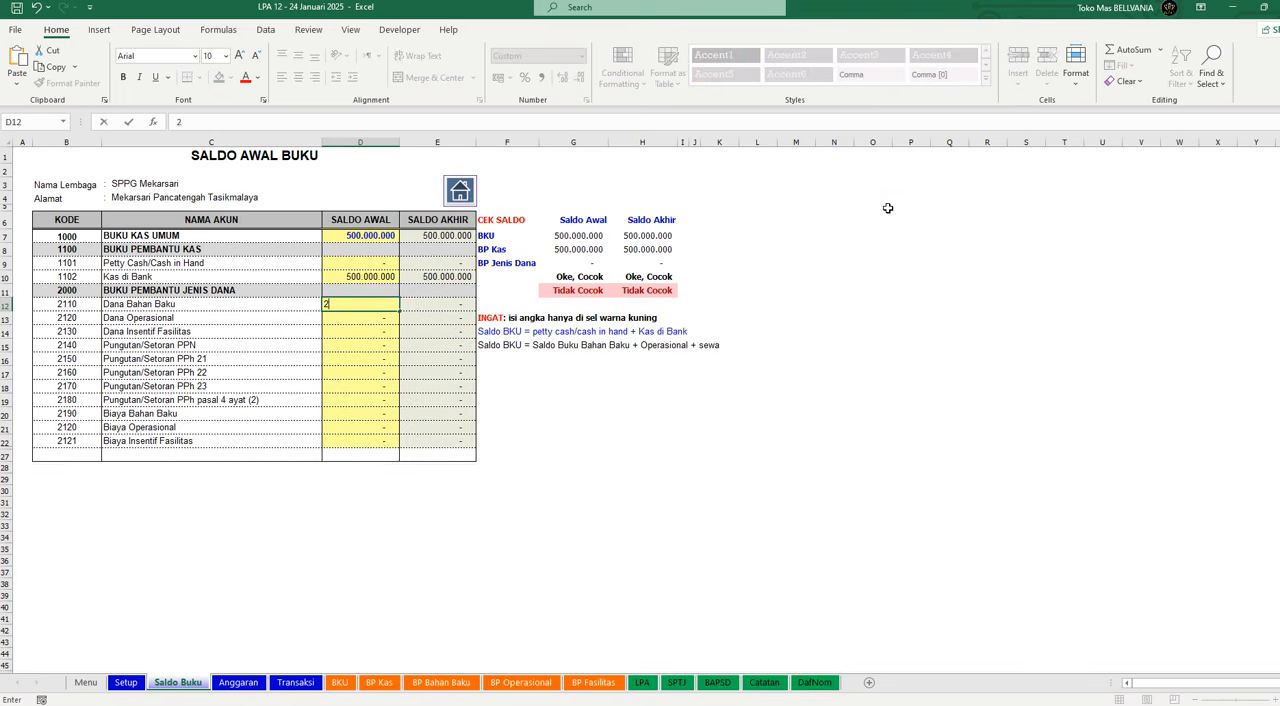
type("00.000.00000000")
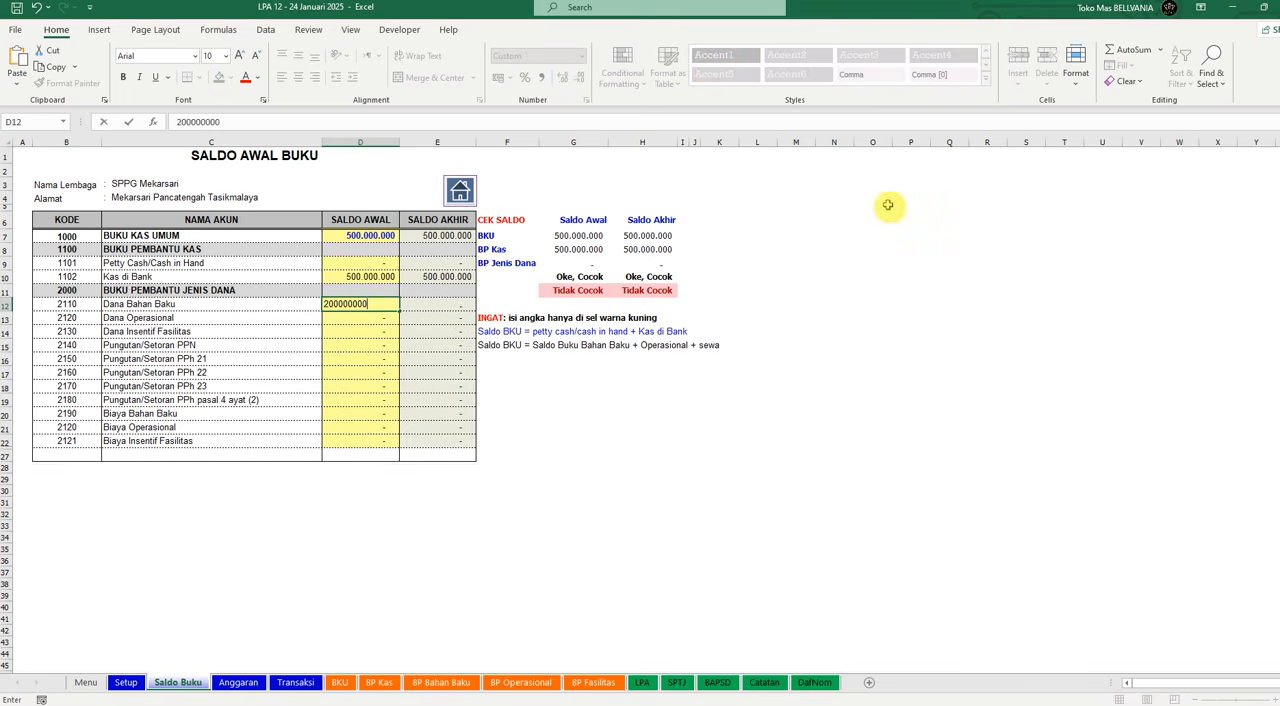
key("Return")
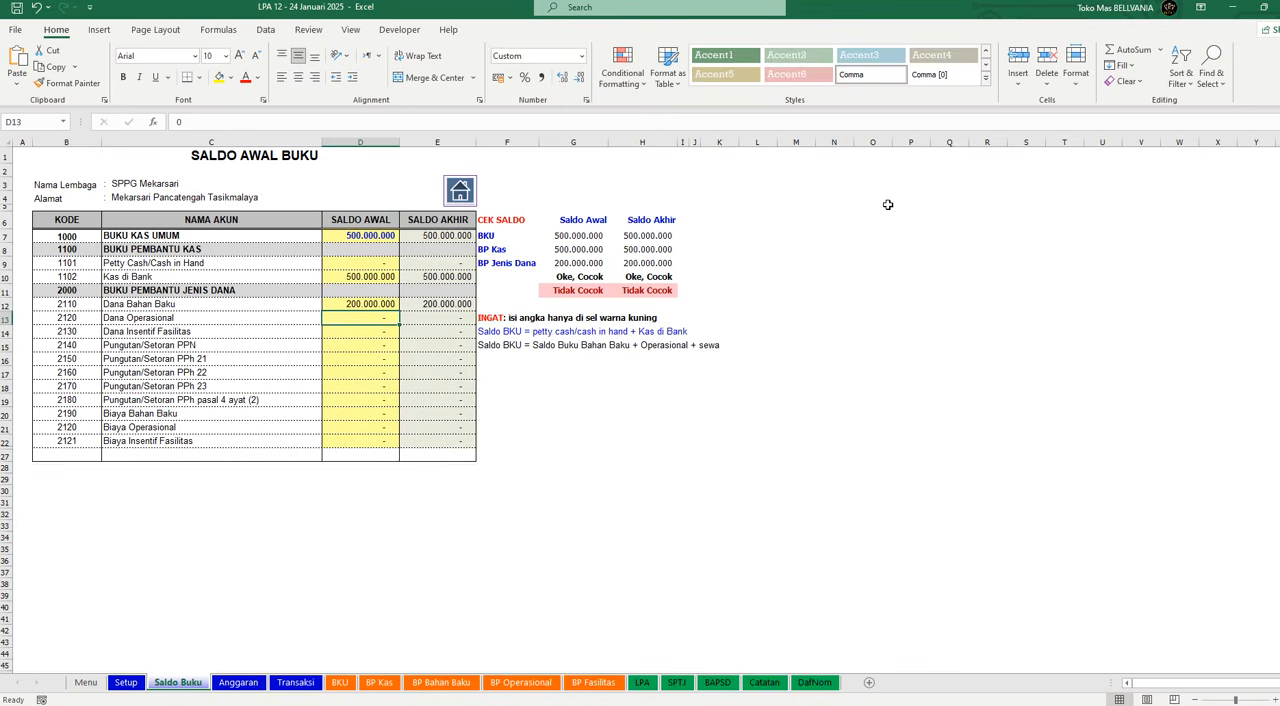
Step: Enter 72000000 as the Saldo Awal of Dana Insentif Fasilitas
key("Down")
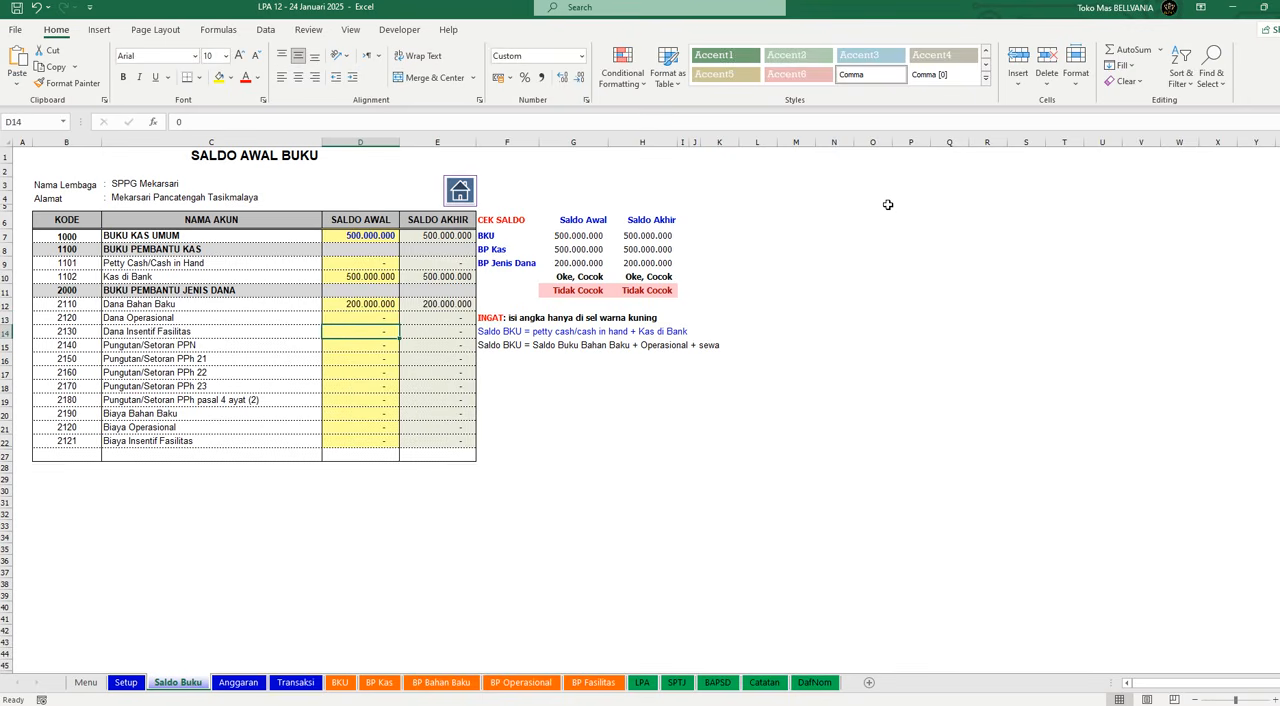
type("72.000.")
type("000000")
key("Return")
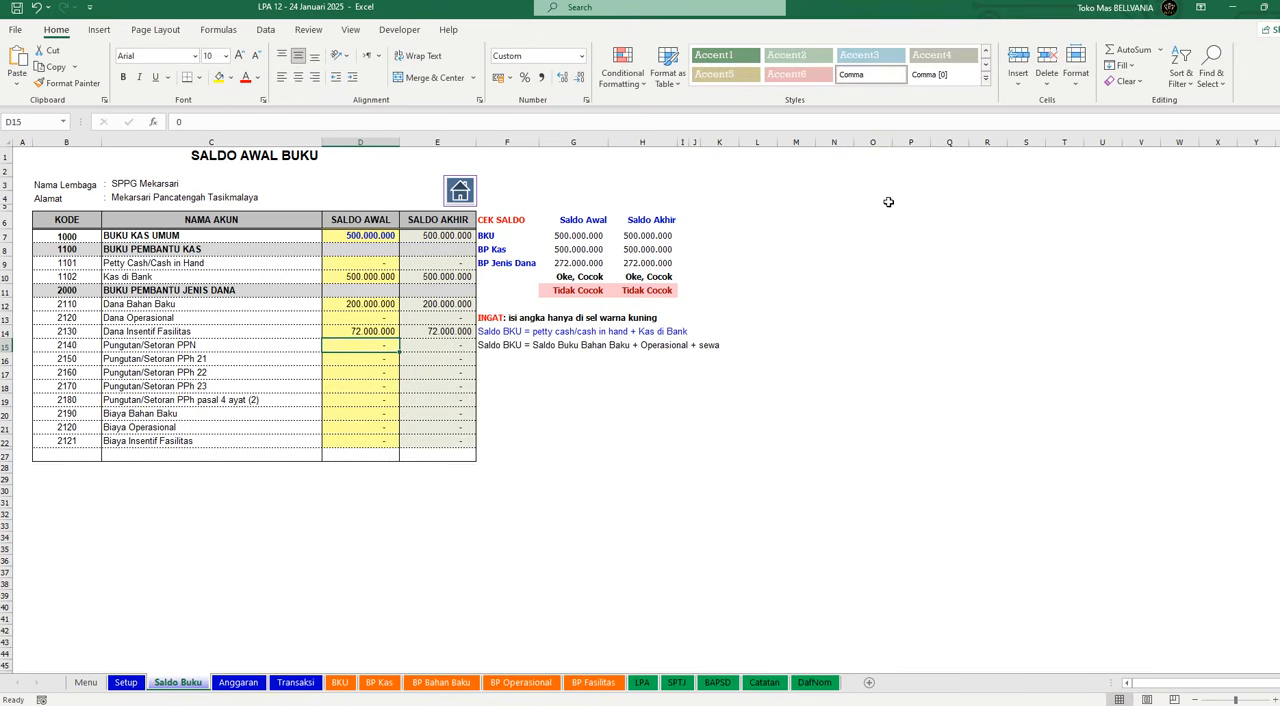
Step: Calculate the Saldo Awal of Dana Operasional with a formula subtracting Dana Bahan Baku and Dana Insentif Fasilitas from the total cash balance
key("Up")
key("Up")
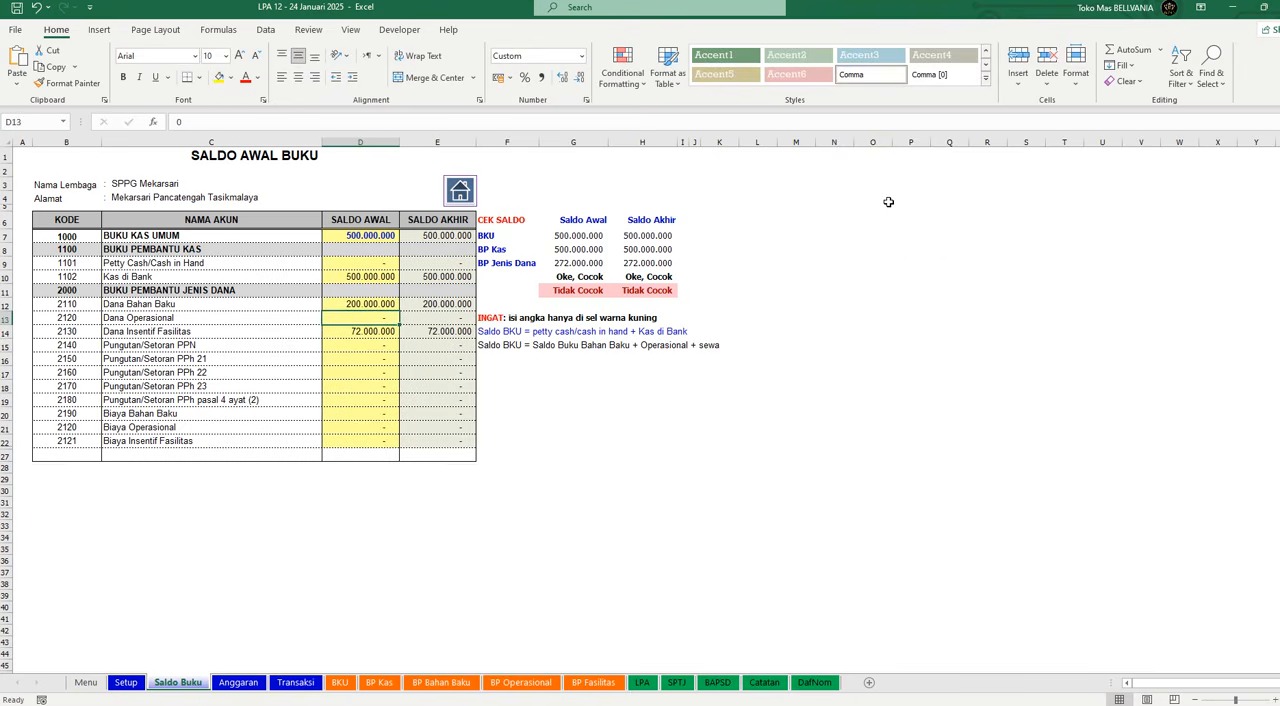
type("=")
key("Up")
key("Up")
key("Up")
key("Up")
key("Up")
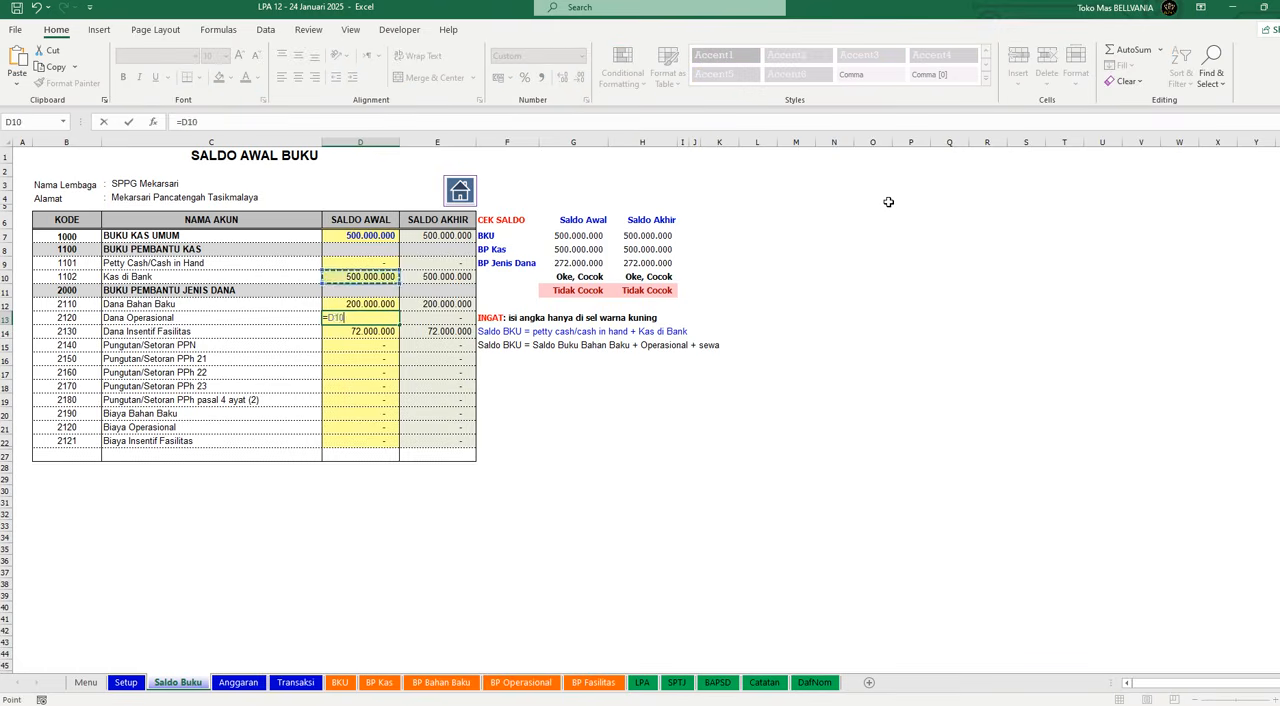
key("Up")
type("-")
key("Up")
type("-")
key("Down")
key("Return")
key("Up")
key("Down")
key("Down")
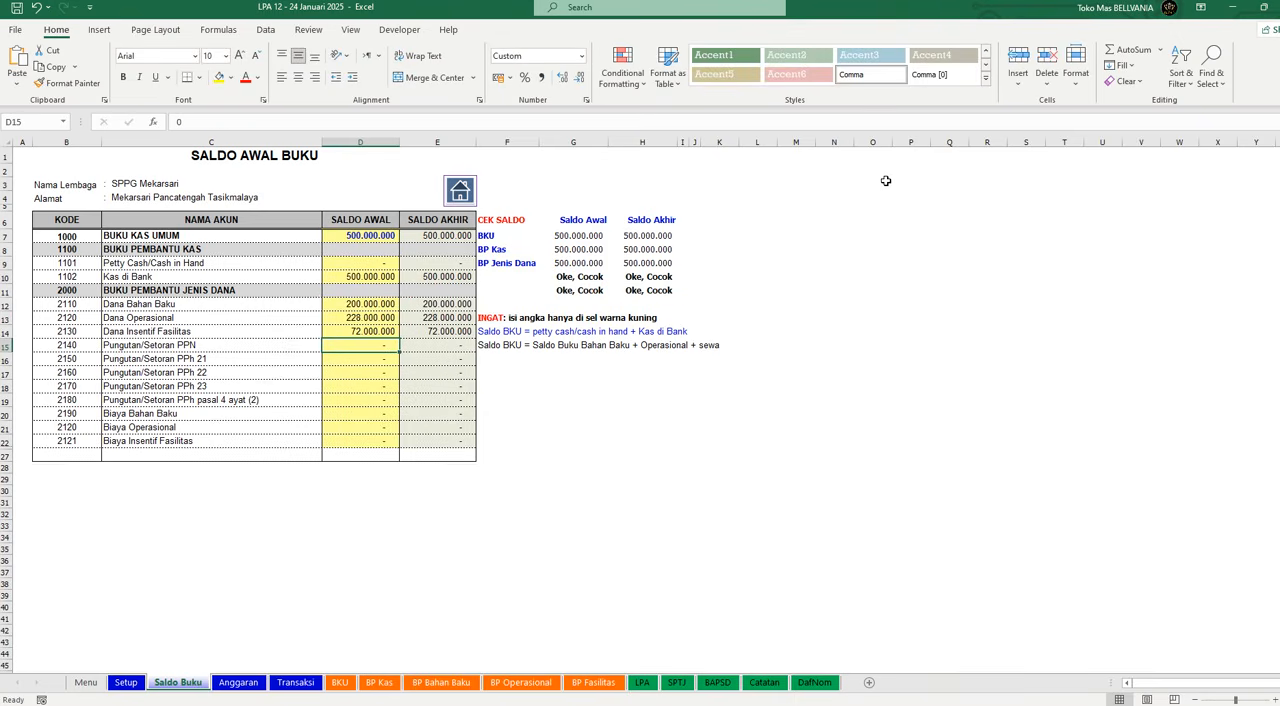
Step: Examine the Cek Saldo comparison block and the Saldo Awal cells of the remaining tax and cost accounts
left_click_drag(651, 250, 560, 292)
left_click_drag(565, 198, 680, 305)
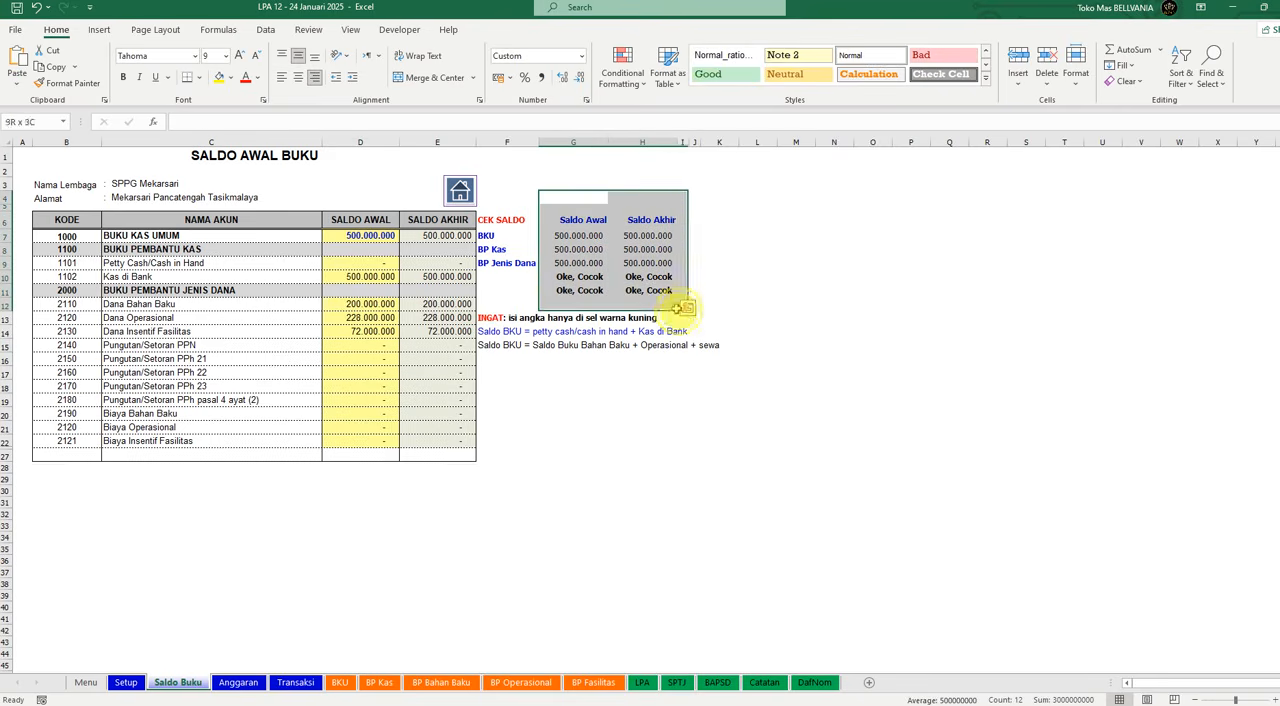
left_click(722, 480)
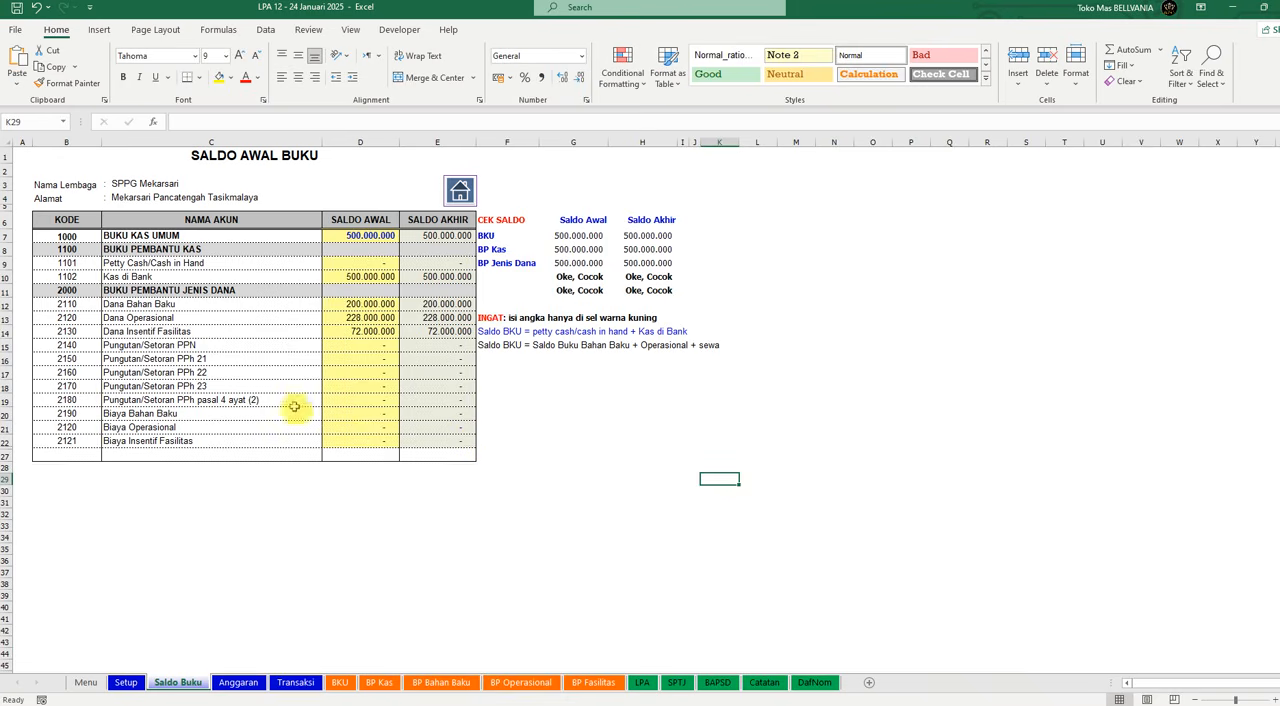
left_click(351, 413)
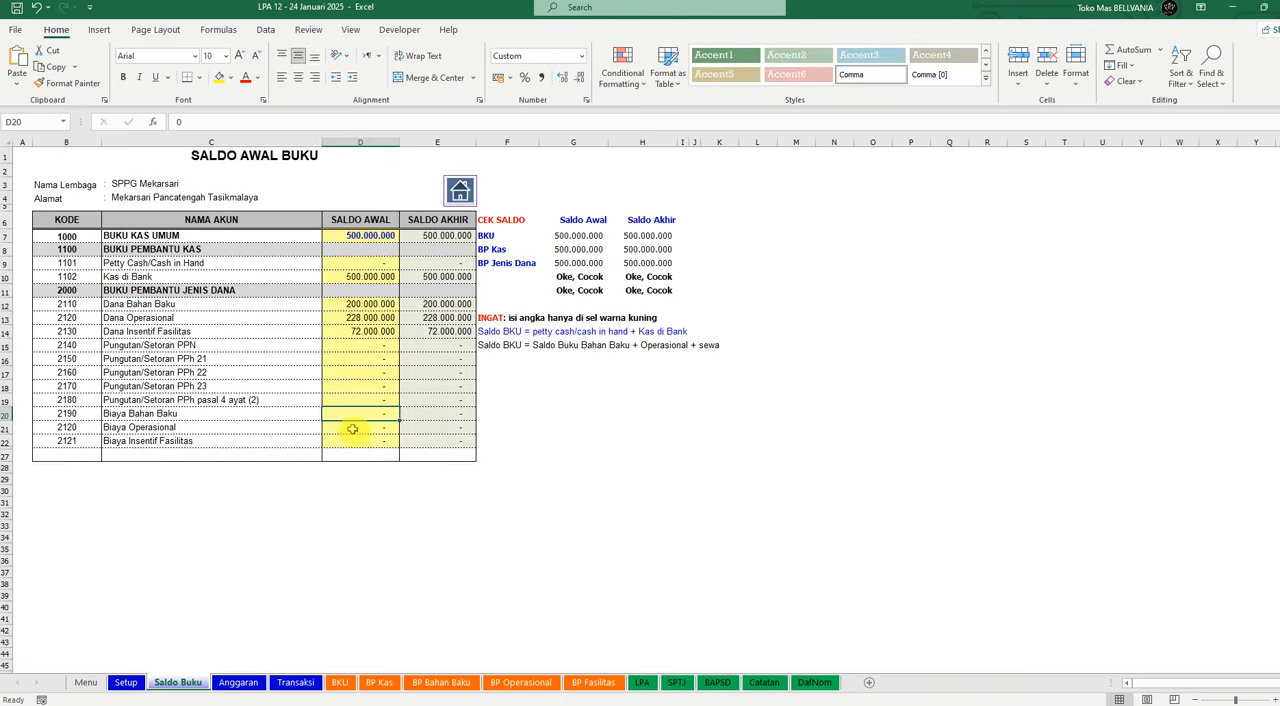
left_click(368, 386)
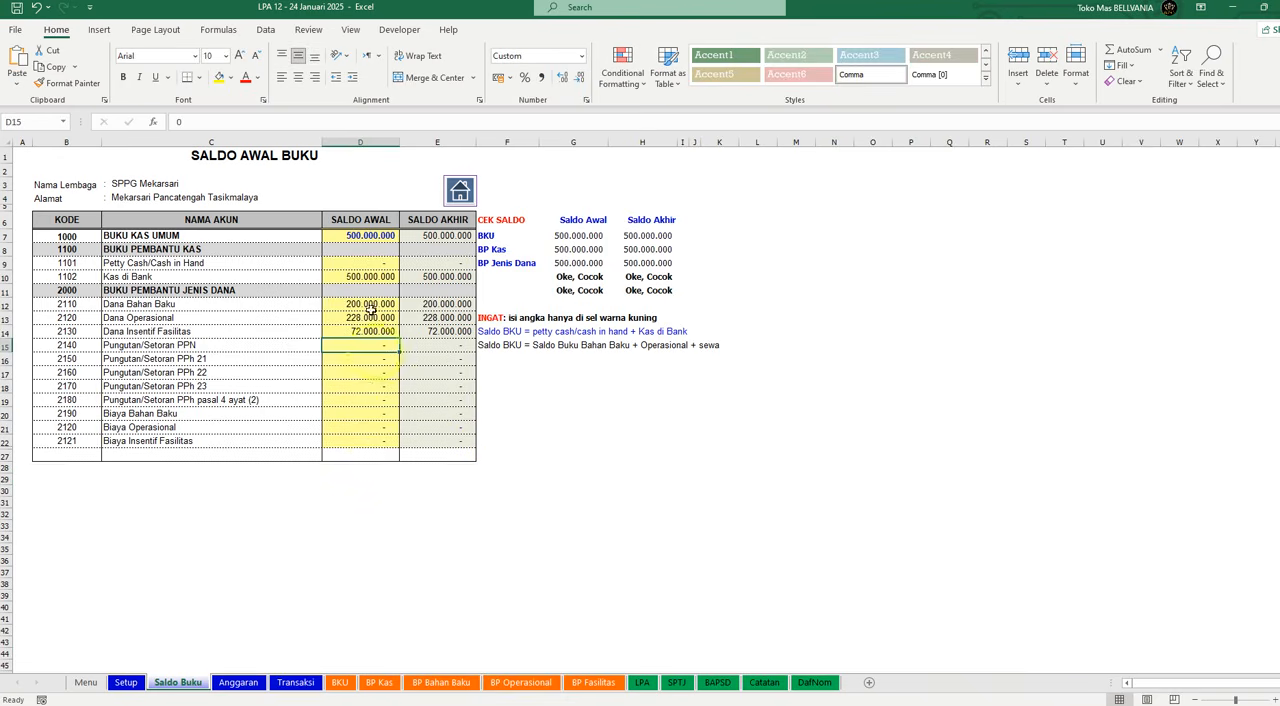
left_click(361, 413)
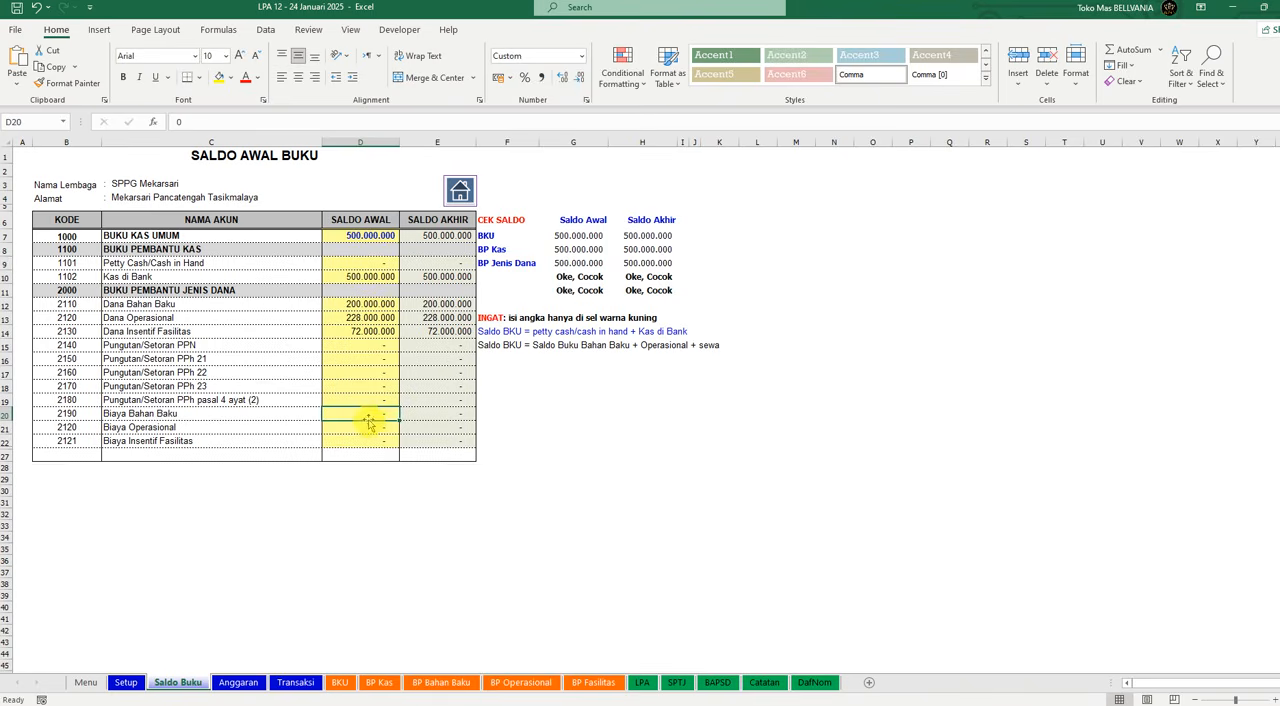
left_click(393, 512)
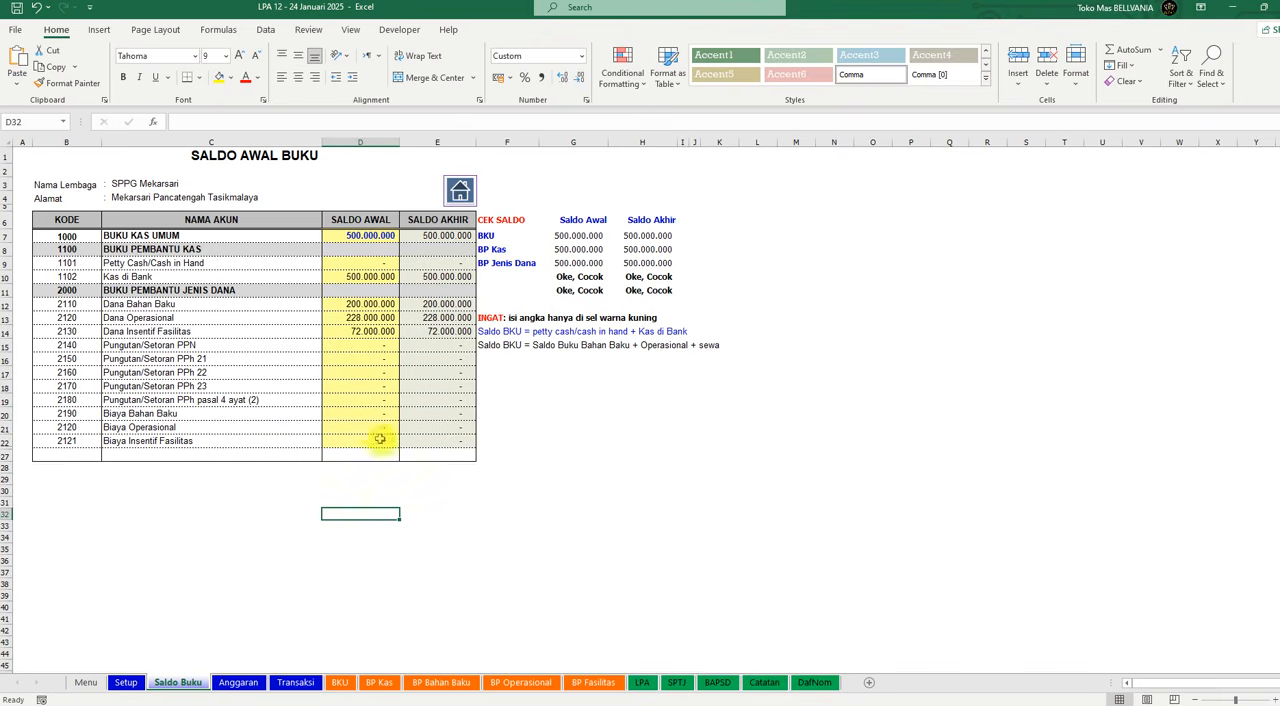
left_click(360, 413)
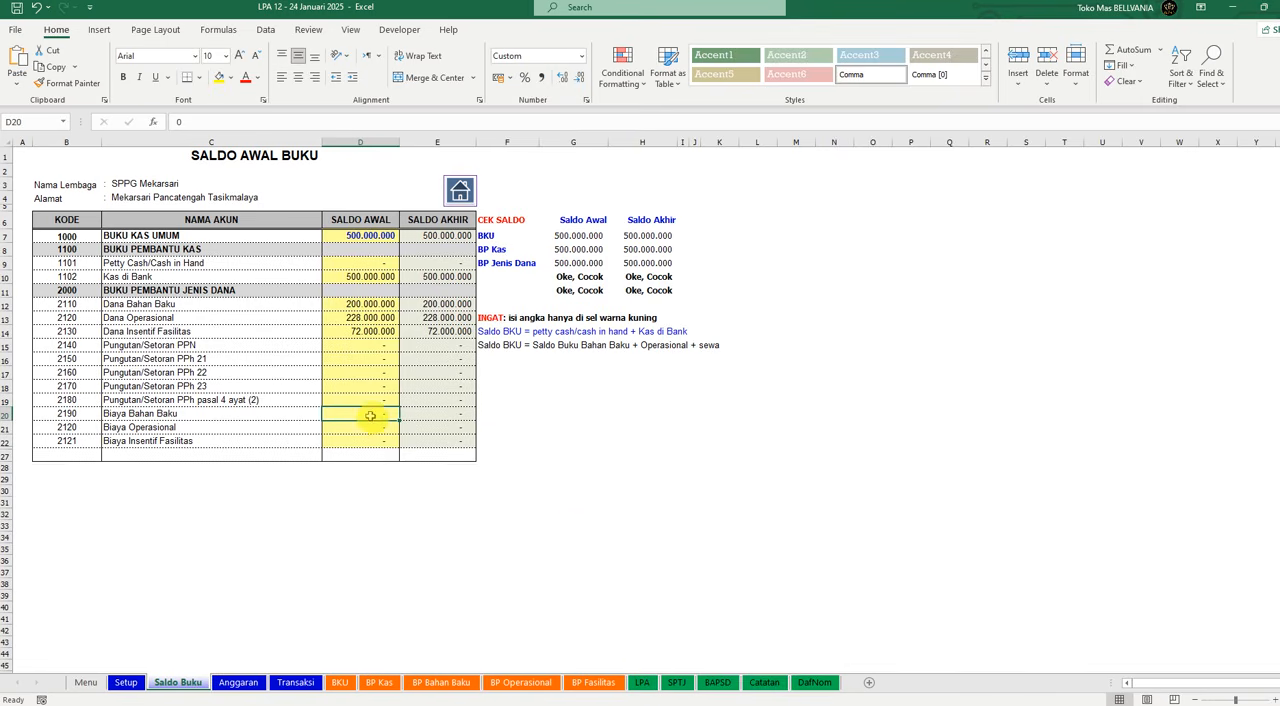
Step: On the Transaksi sheet, choose Maret 2025 as the Bulan of the first transaction row
left_click(286, 686)
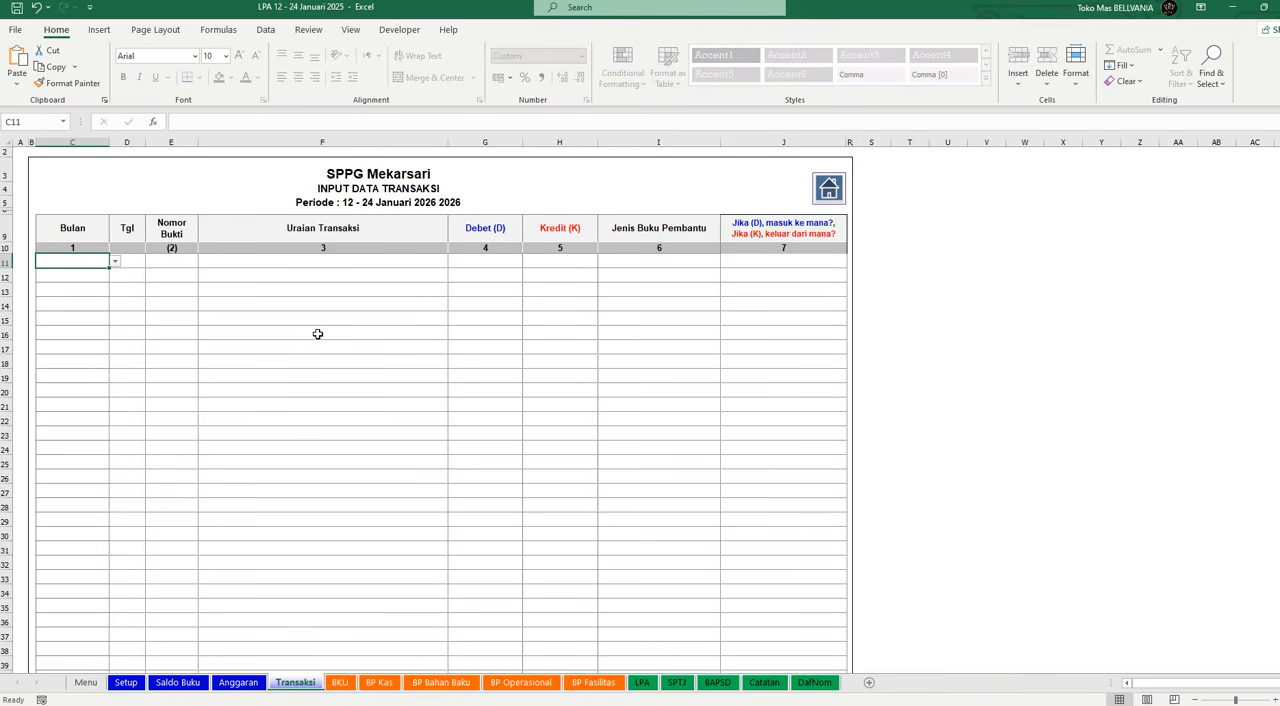
left_click(115, 261)
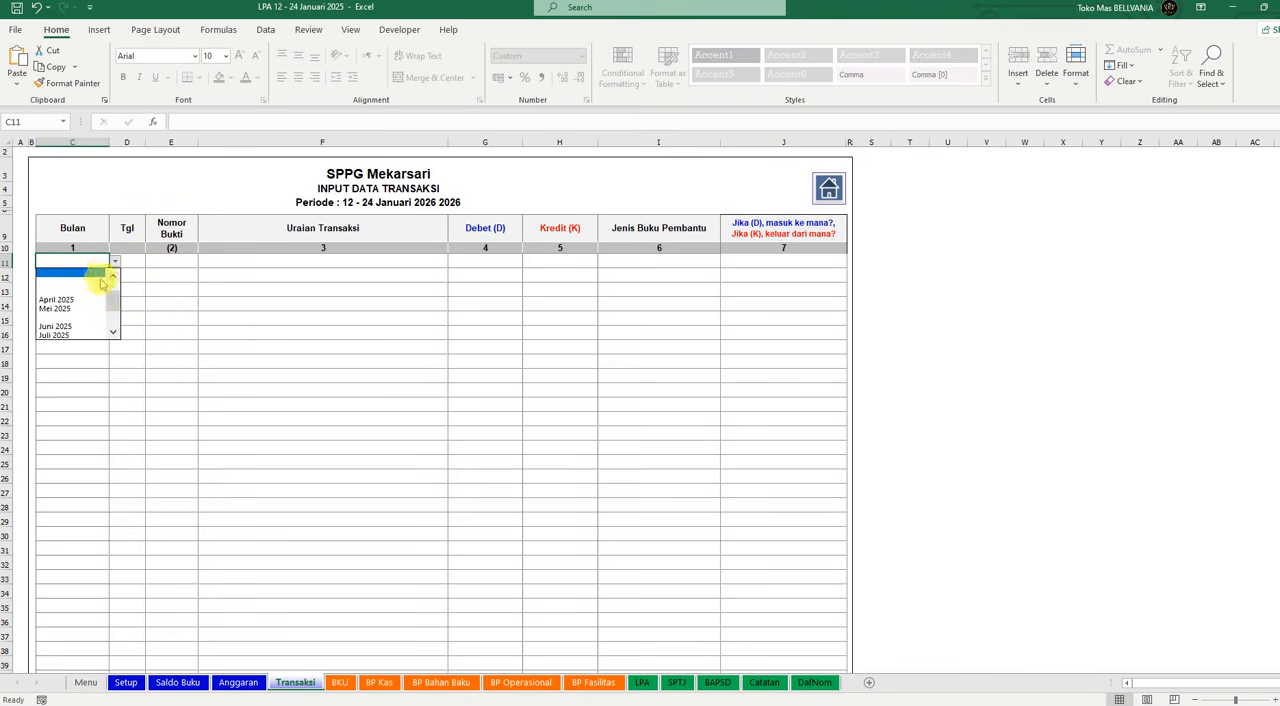
left_click_drag(114, 299, 113, 263)
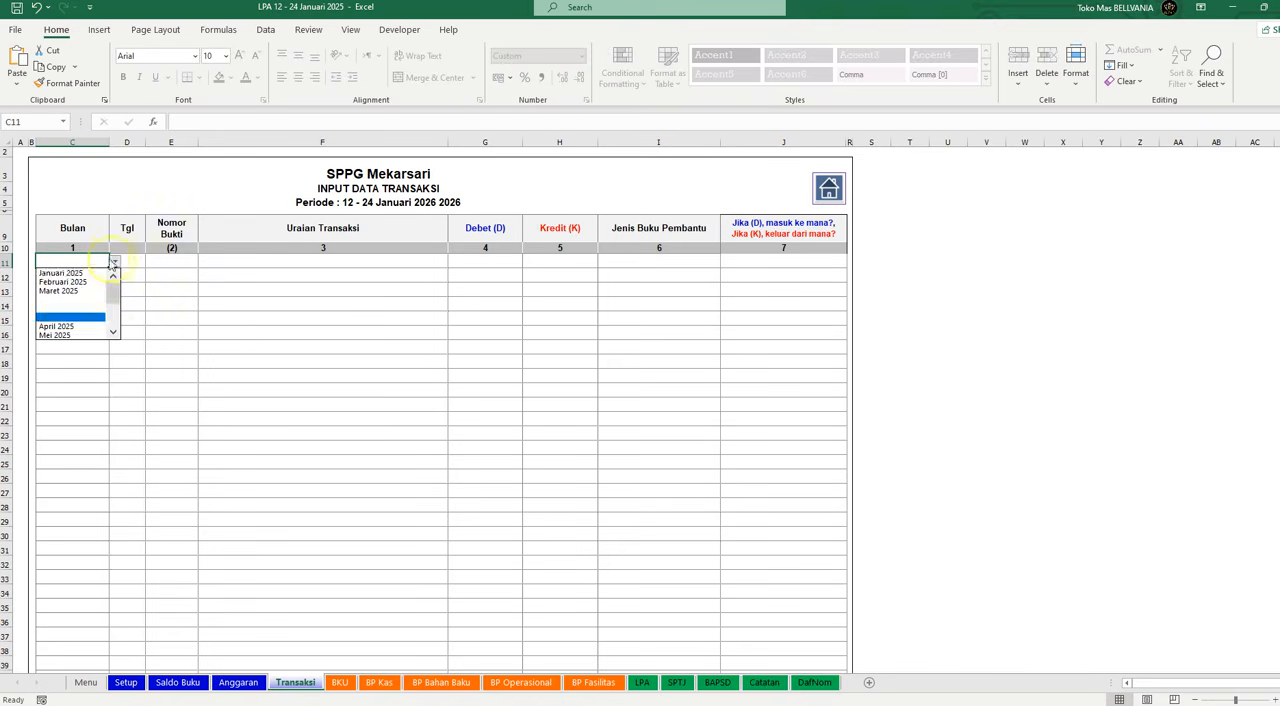
left_click(80, 290)
Step: Try to replace the first transaction row's Bulan with Januari 2026
double_click(88, 262)
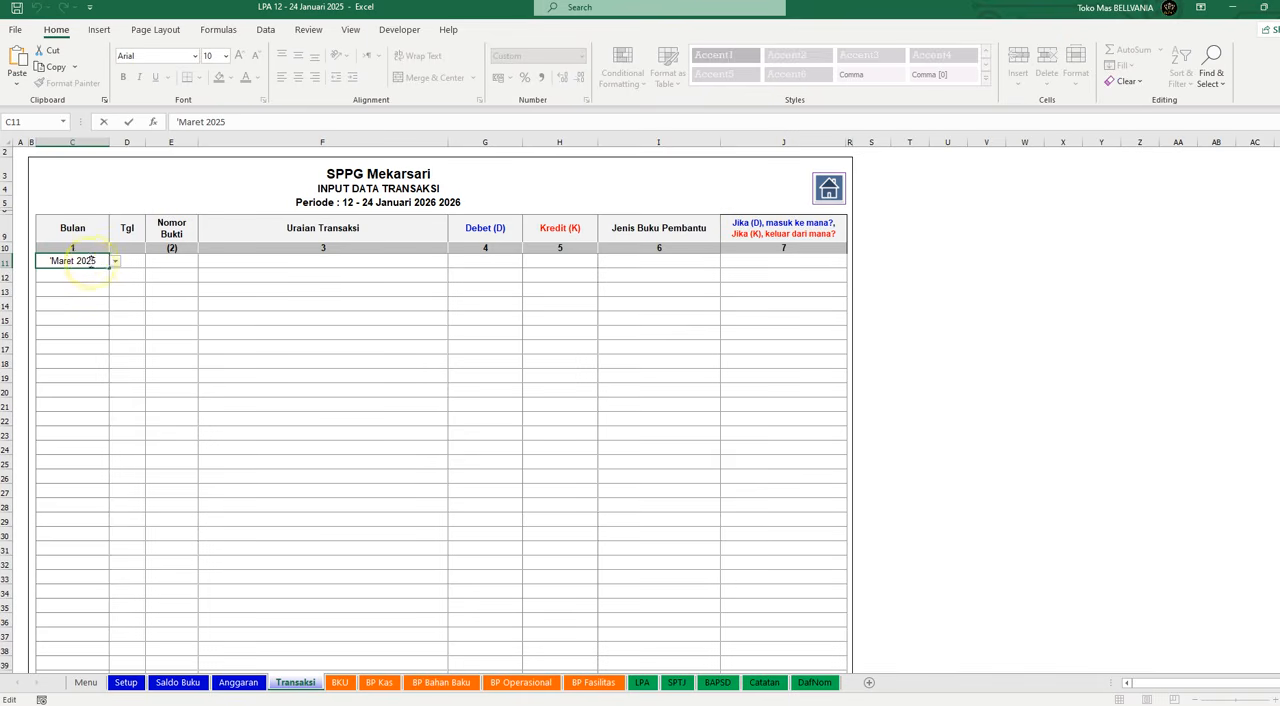
left_click_drag(104, 263, 50, 264)
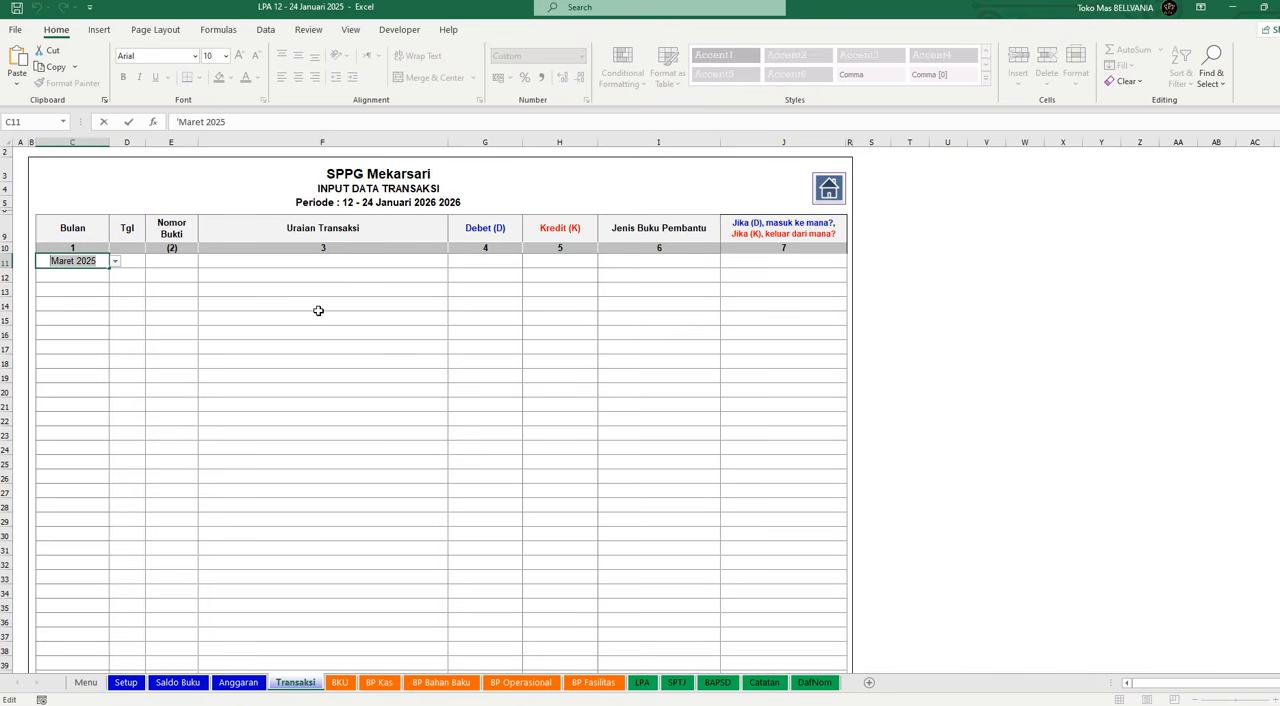
type("J")
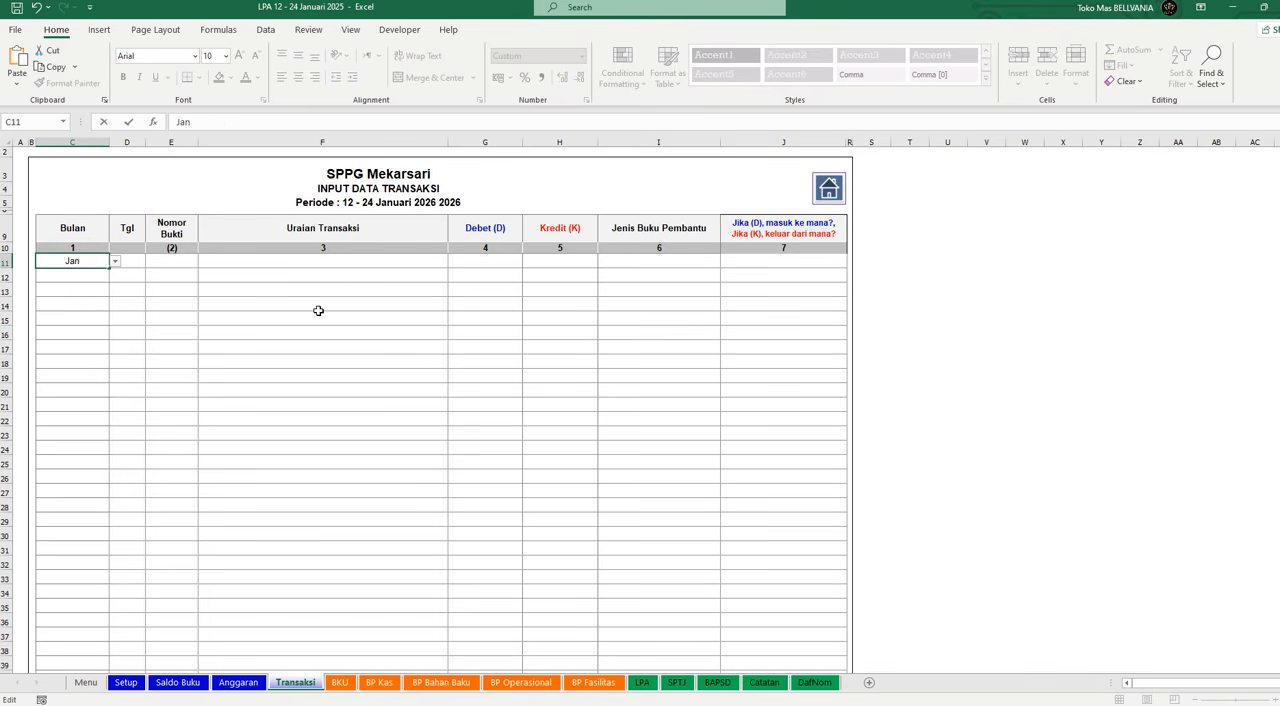
type("anuari 2026")
key("Return")
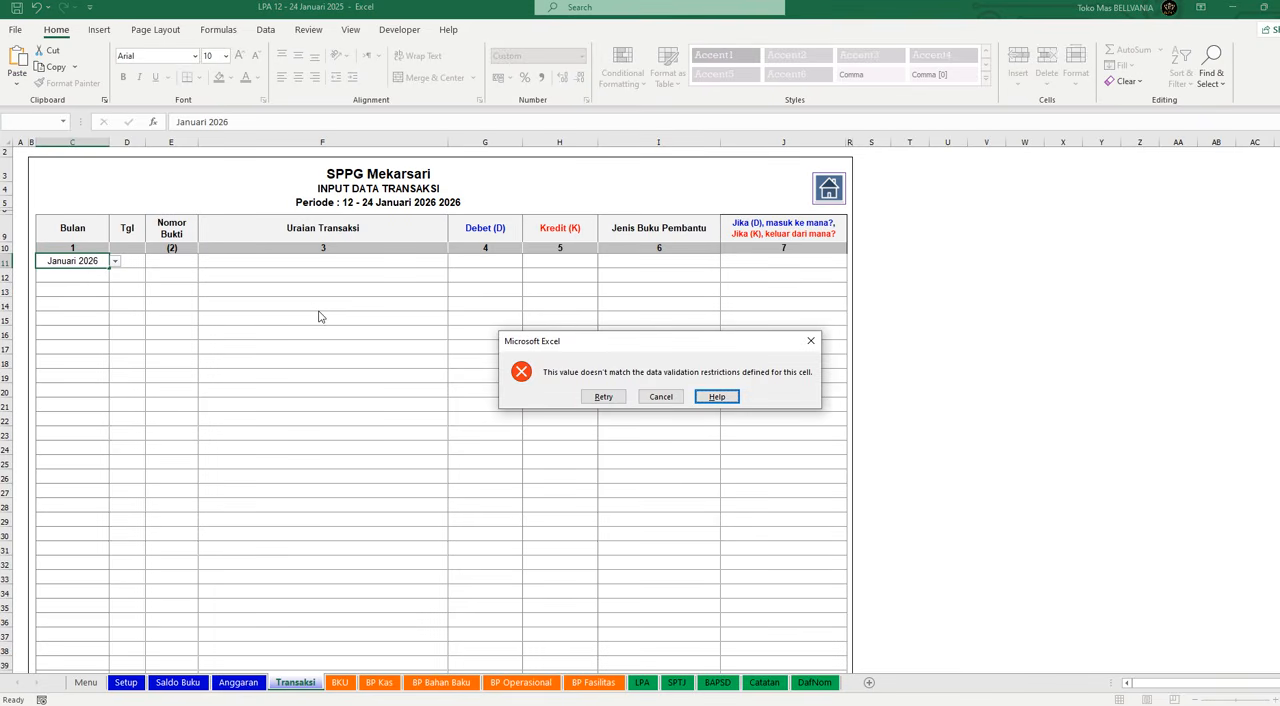
left_click(598, 398)
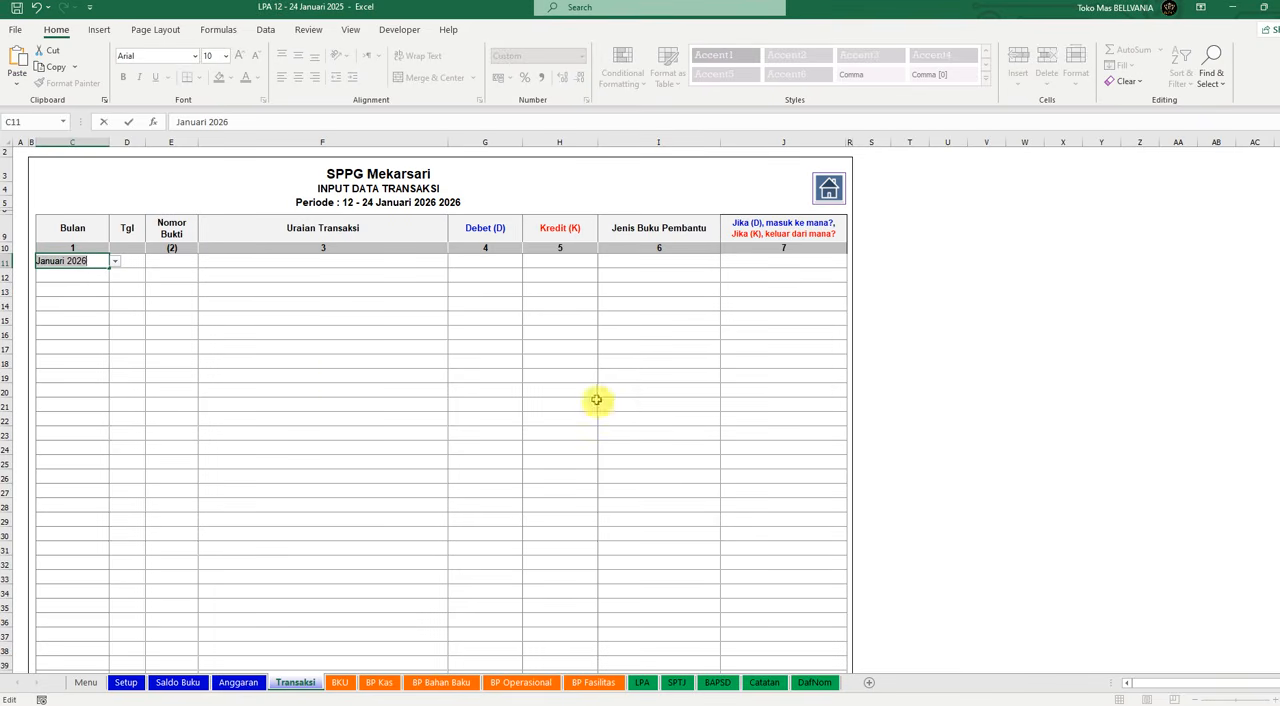
left_click(186, 300)
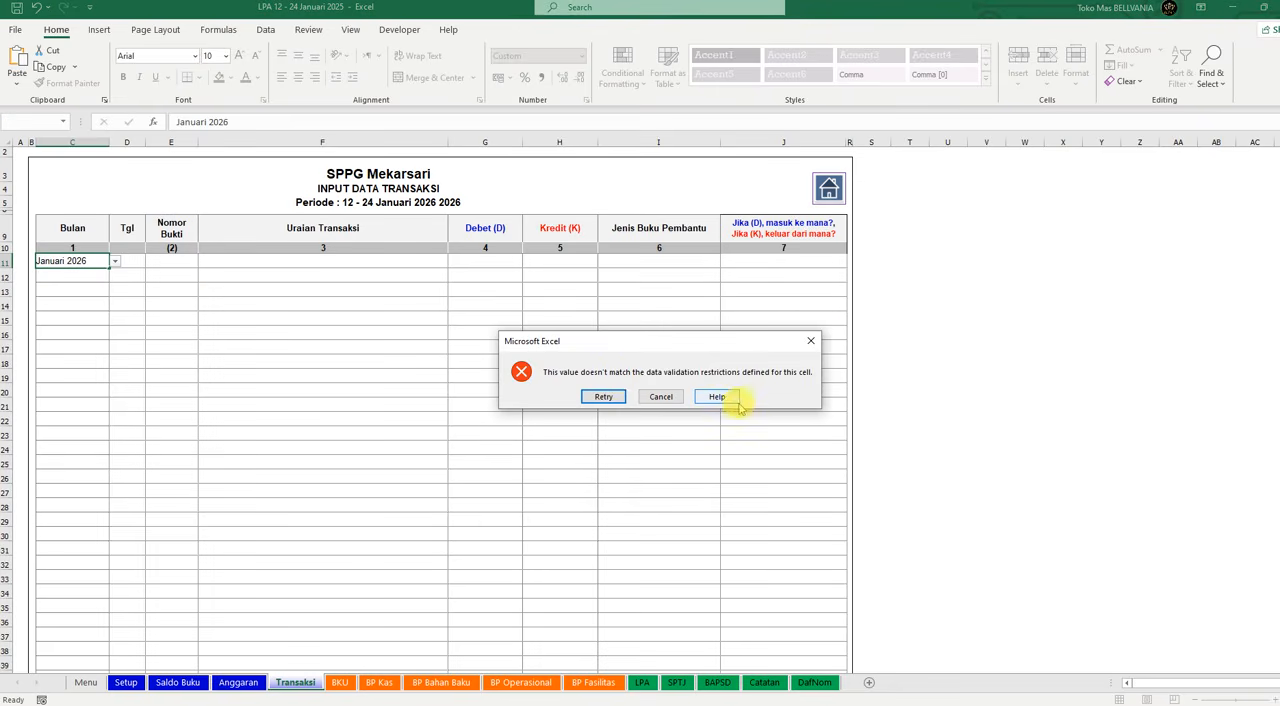
left_click(606, 399)
left_click(221, 324)
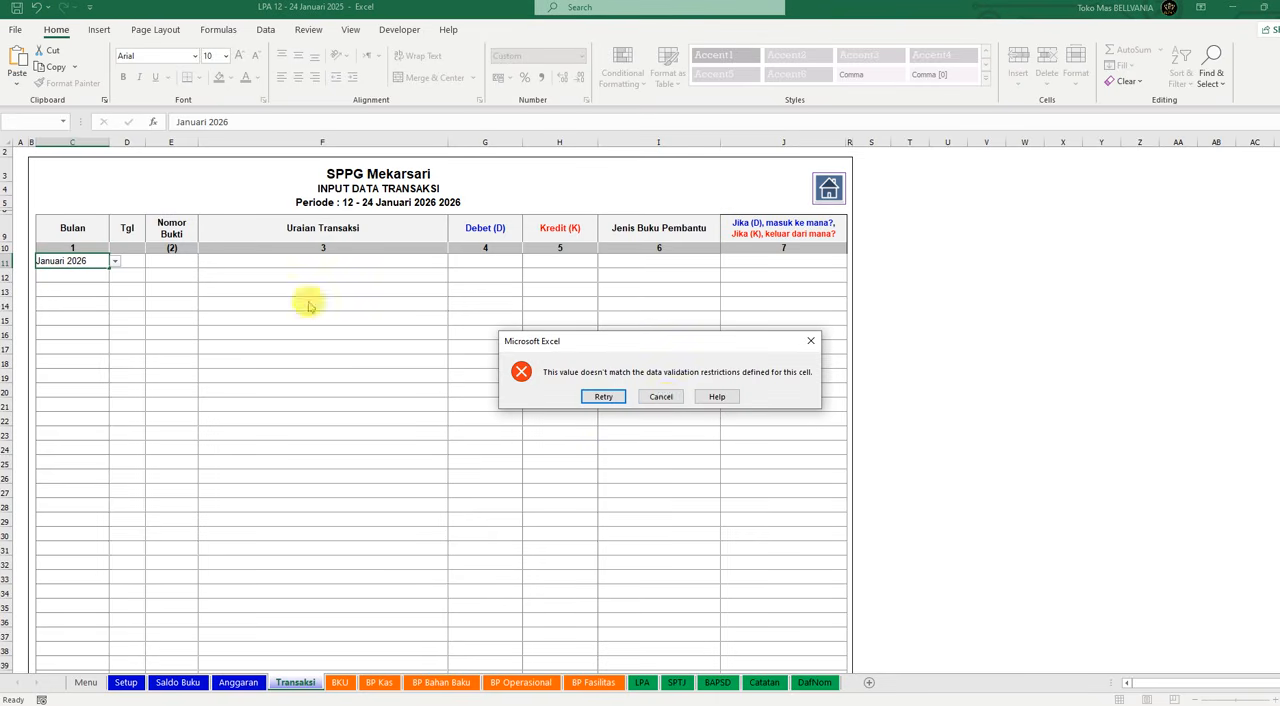
left_click(668, 402)
Step: Choose Januari 2025 as the Bulan of the first transaction row
left_click(115, 261)
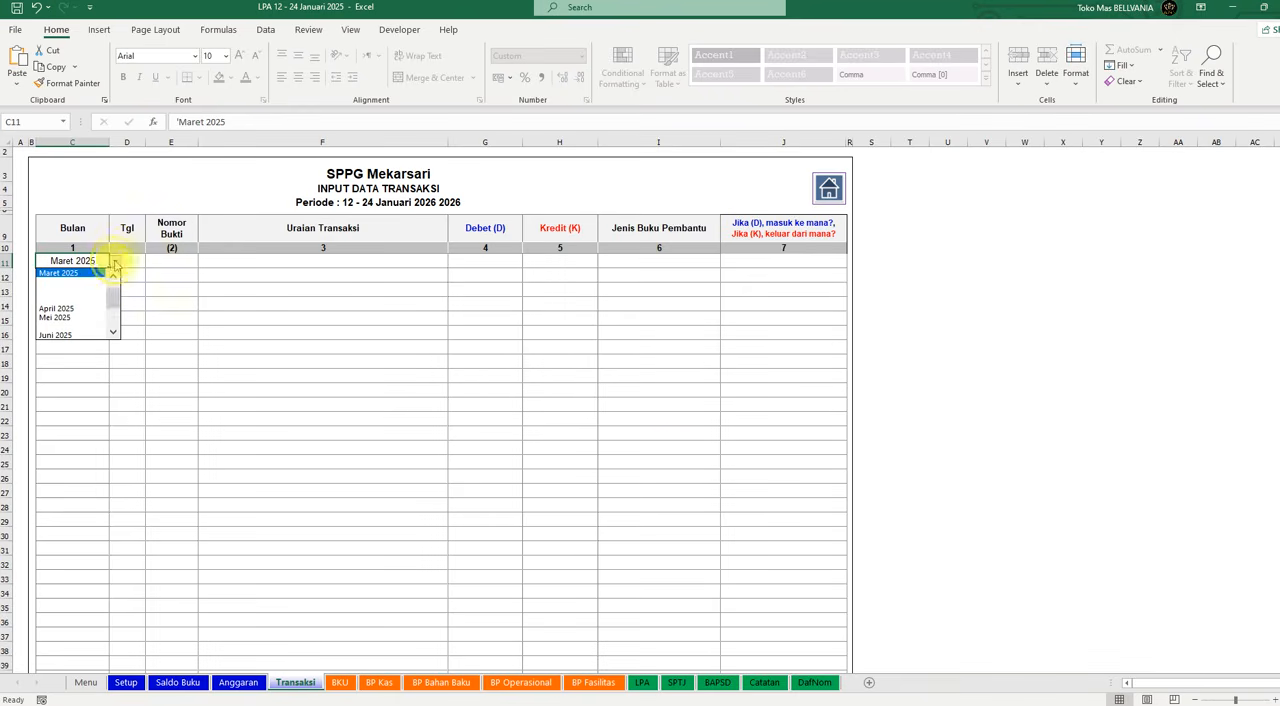
mouse_move(112, 299)
left_mouse_down()
mouse_move(113, 270)
mouse_move(112, 346)
left_mouse_up()
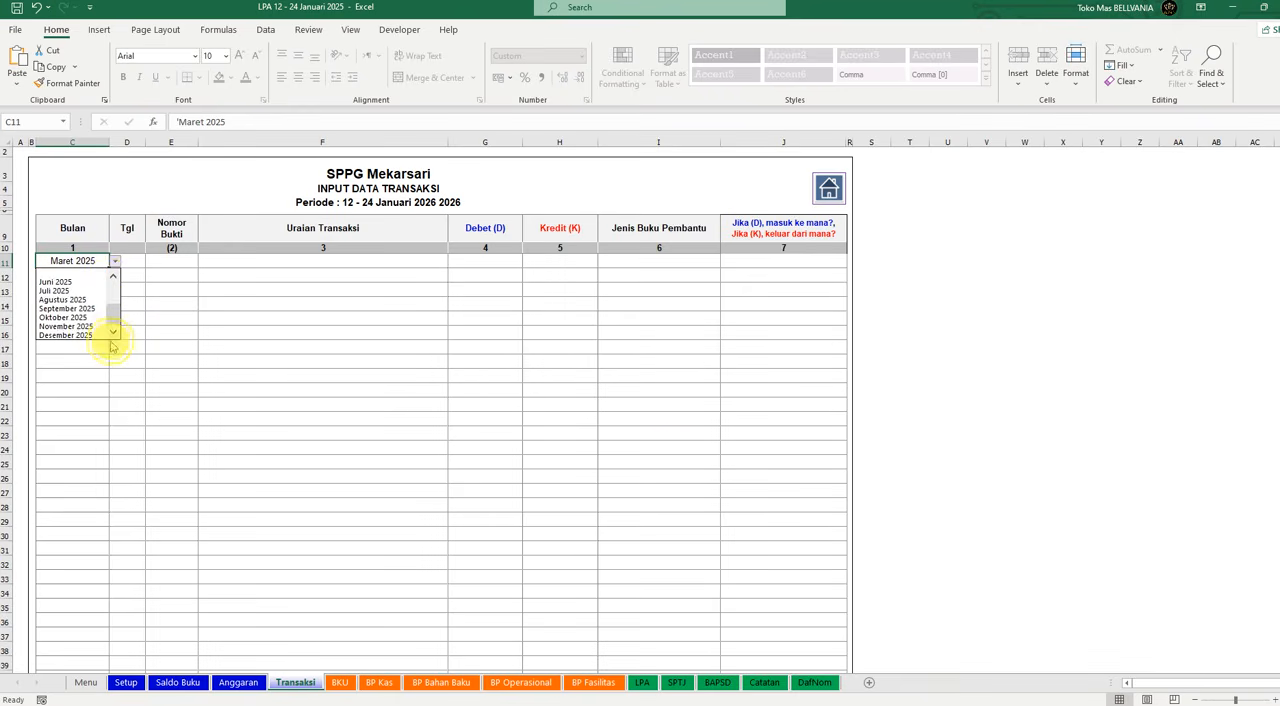
scroll(112, 330, "up", 5)
left_click(65, 276)
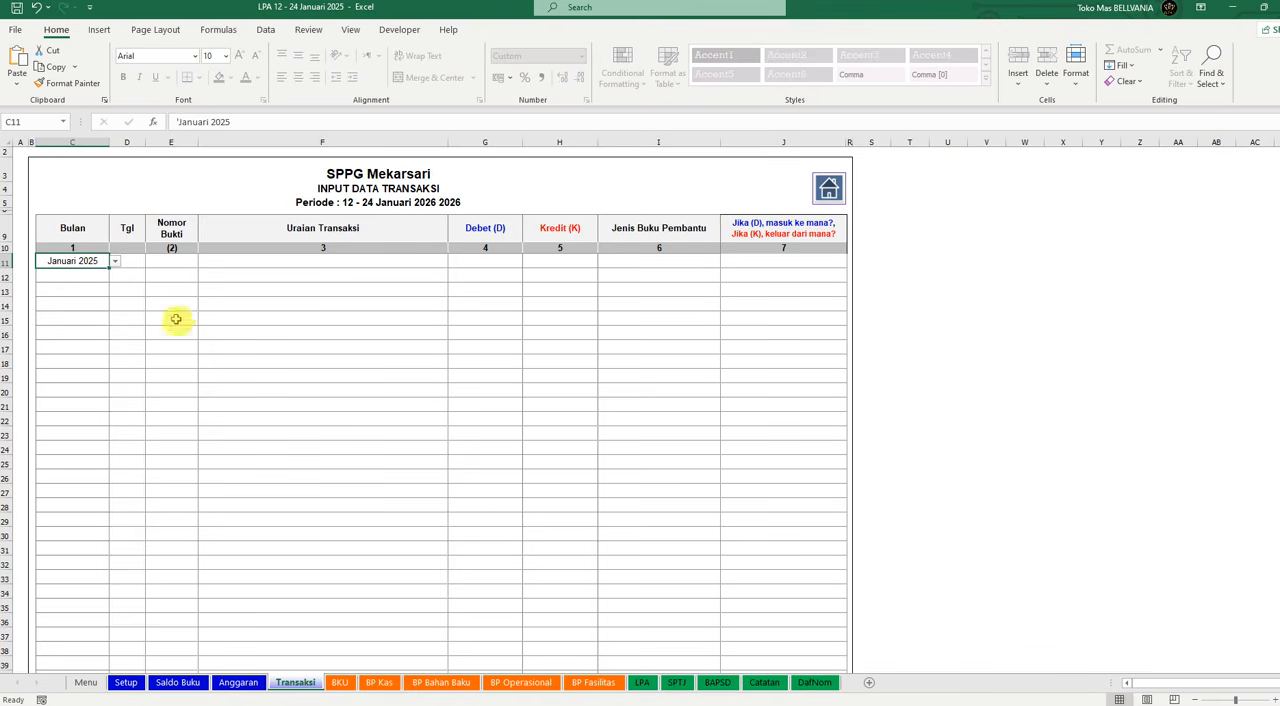
Step: Enter 23 as the first transaction's Tgl and "Penarikan dari Bank untuk Upah Relawan" as its Uraian Transaksi
left_click(128, 263)
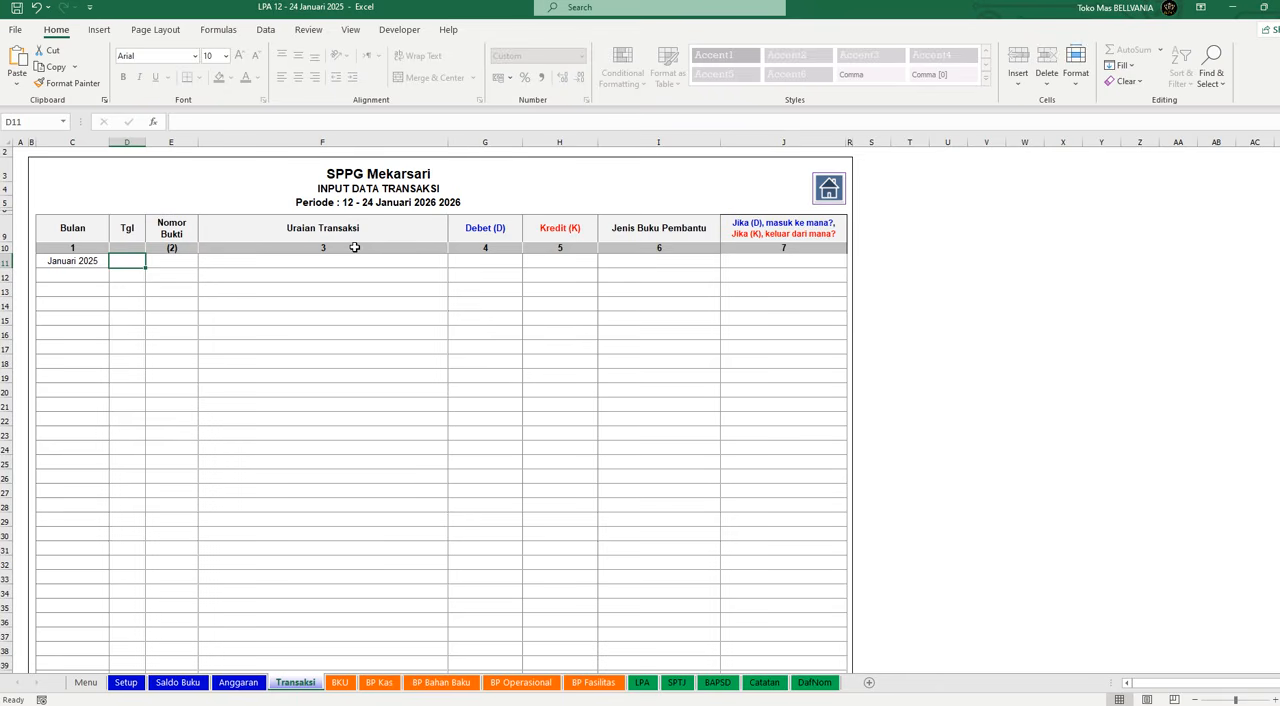
type("23")
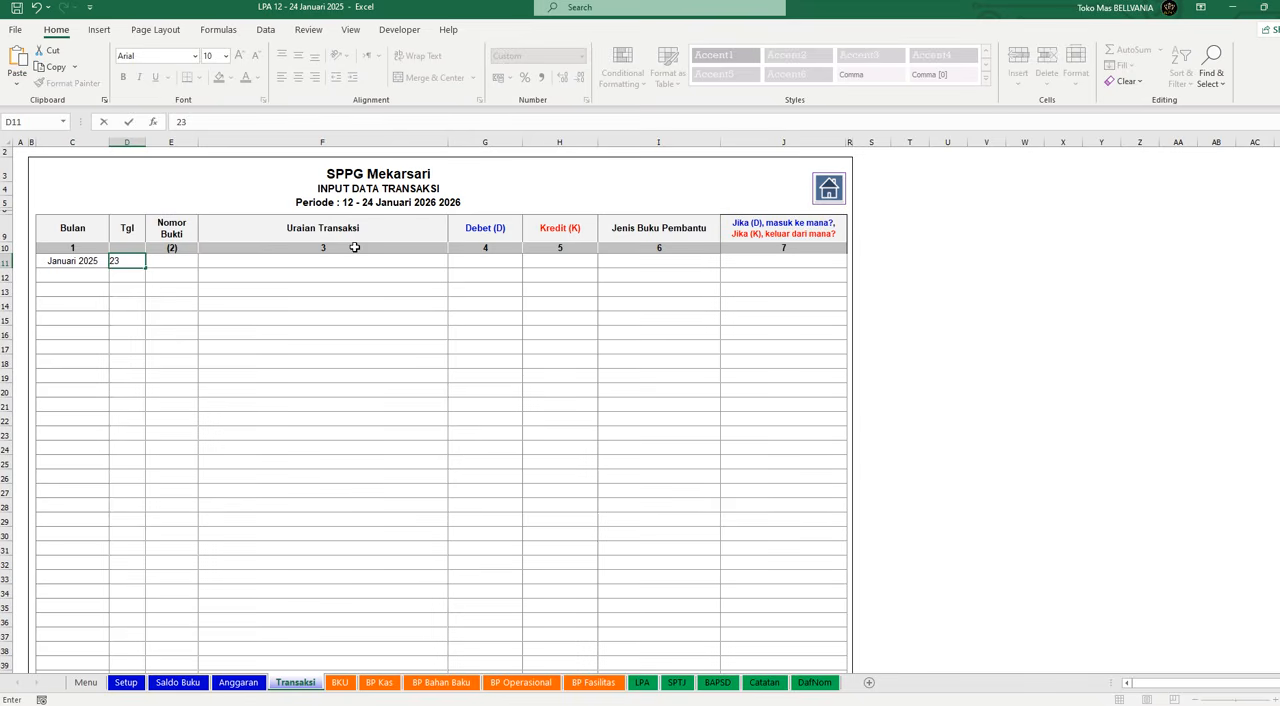
key("Tab")
key("Tab")
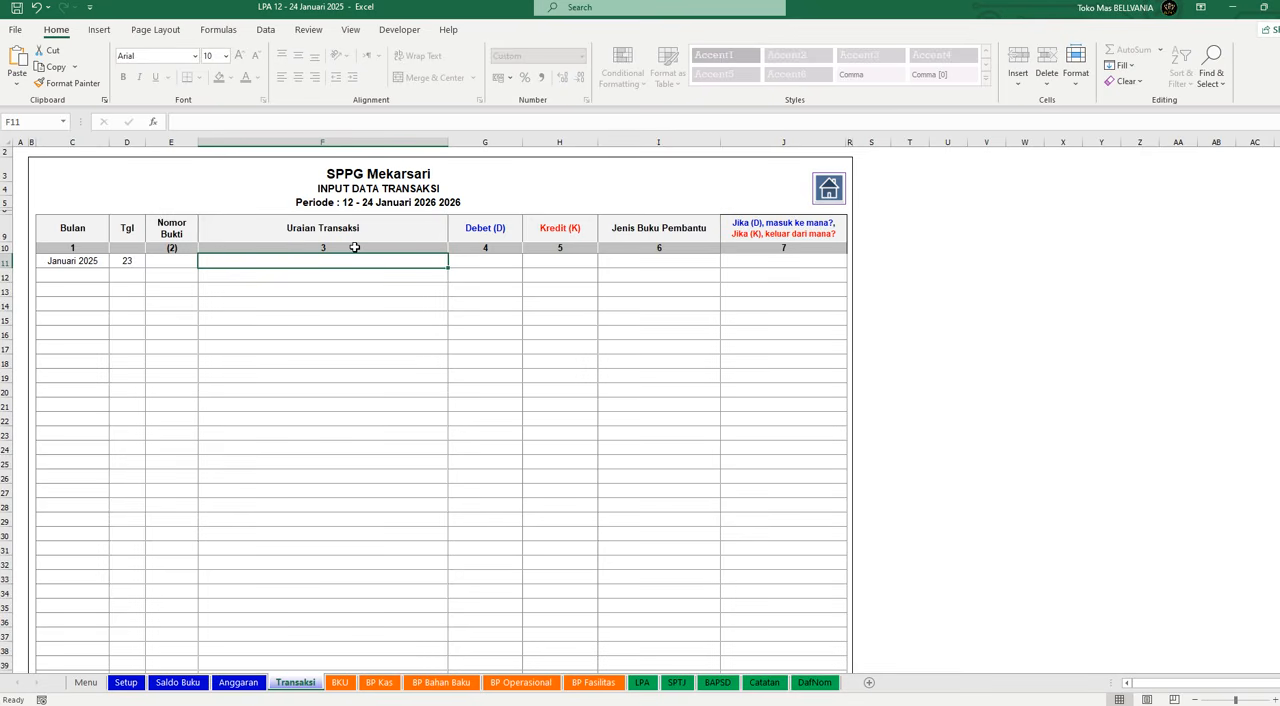
type("P")
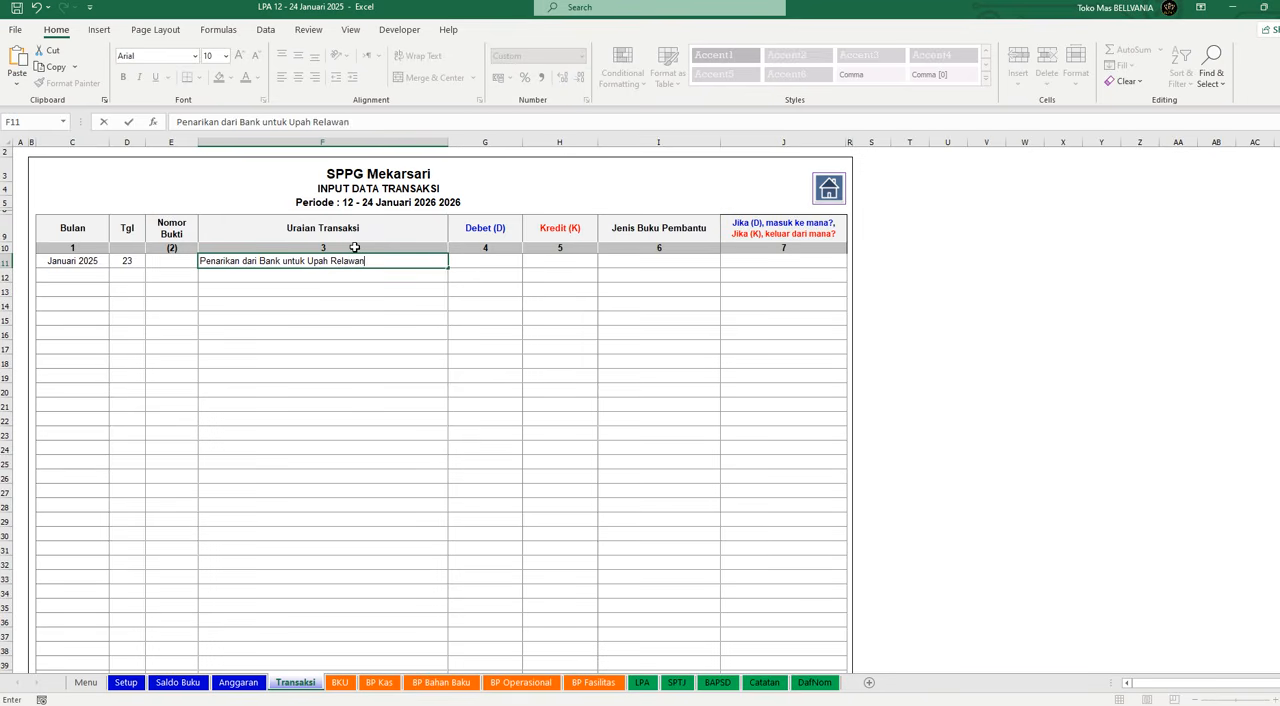
key("Tab")
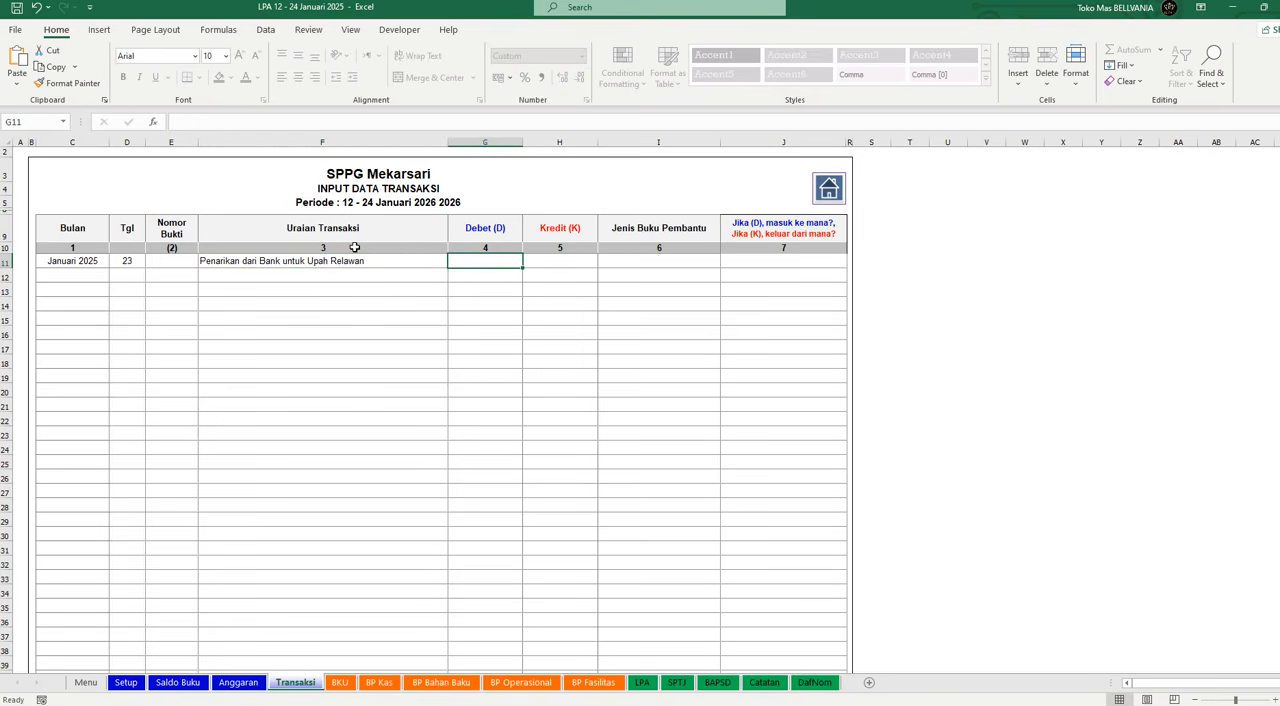
Step: Enter 60000000 as the Kredit amount of the first transaction
key("Tab")
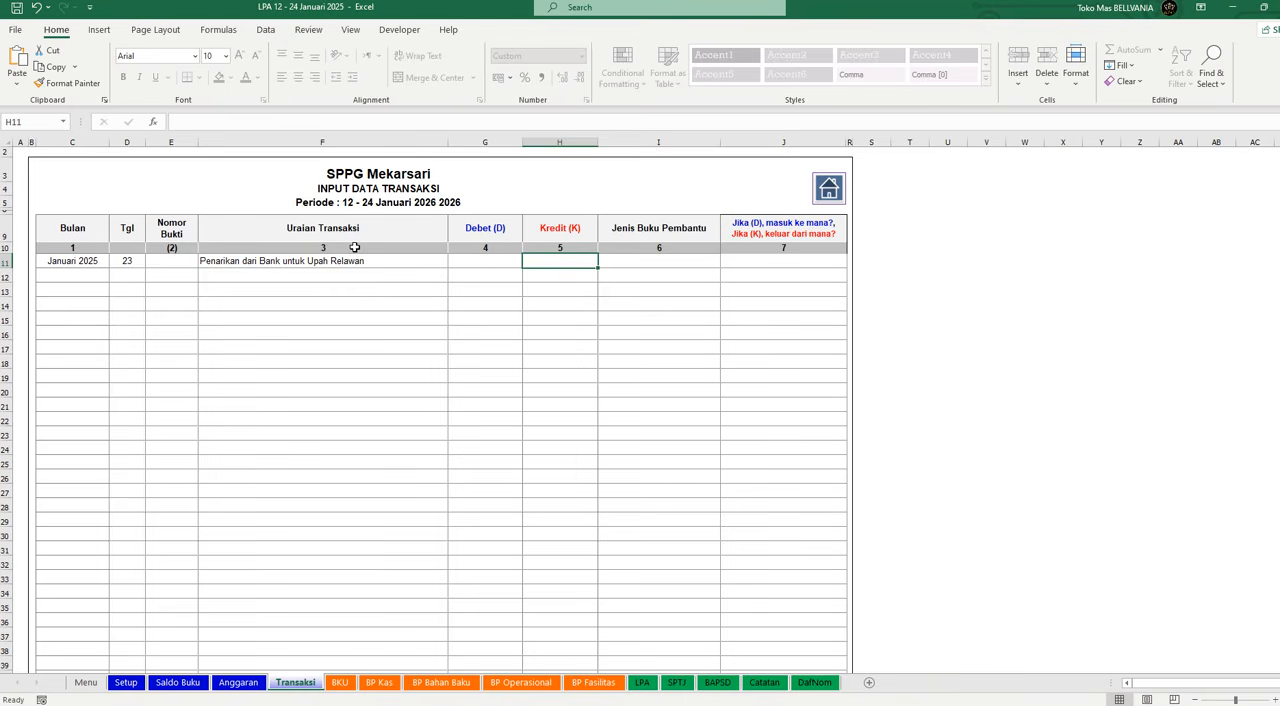
type("60")
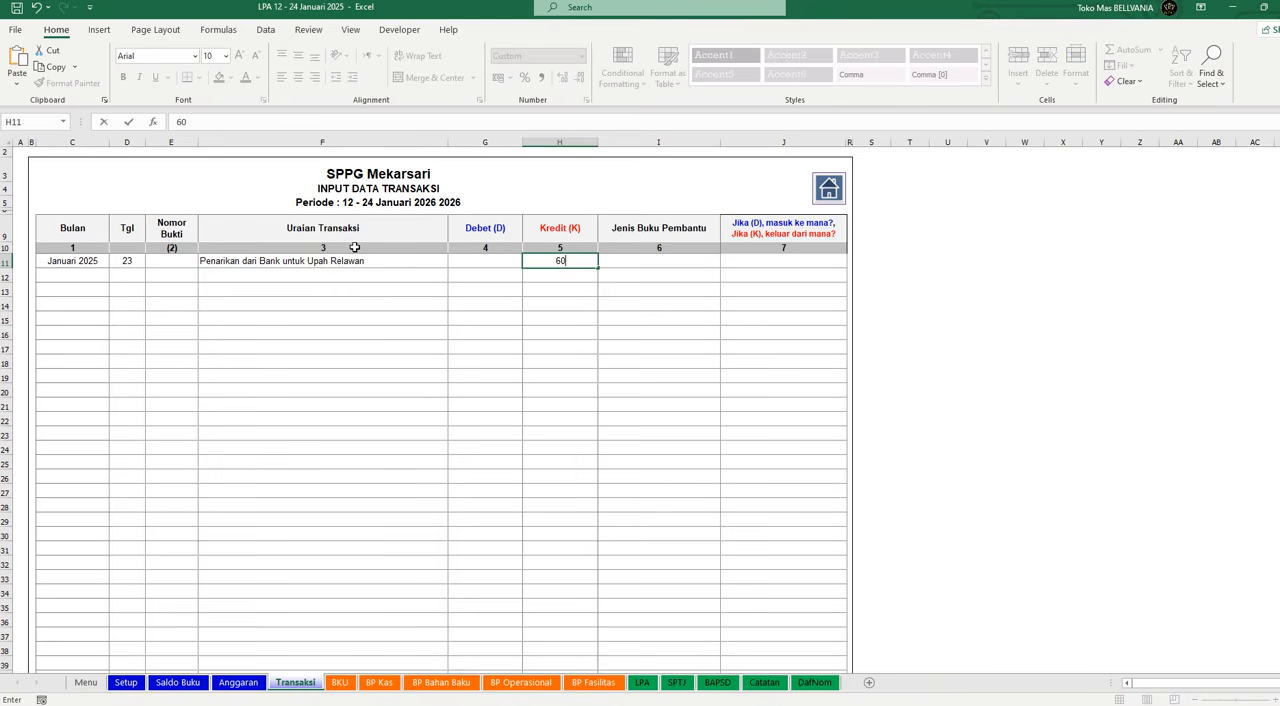
type(".000.000")
key("Return")
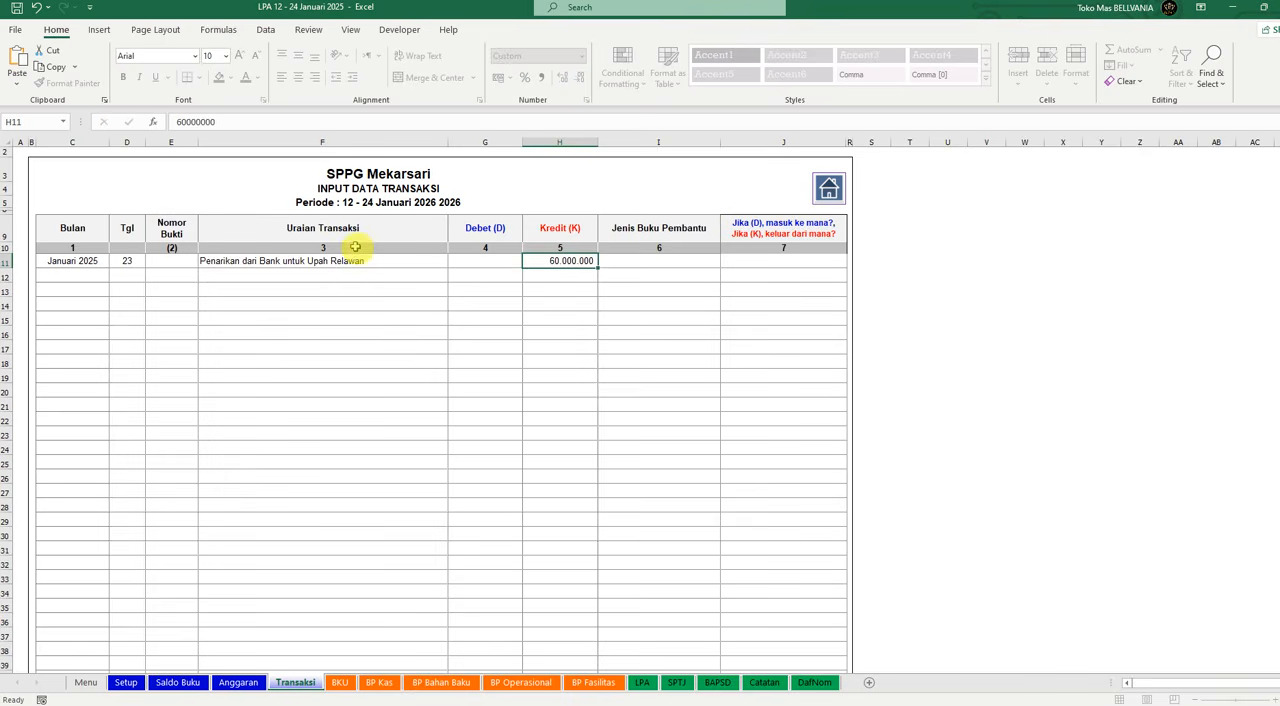
Step: Assign the first transaction to Biaya Operasional as Jenis Buku Pembantu and to Kas di Bank as its cash source
key("Up")
key("Tab")
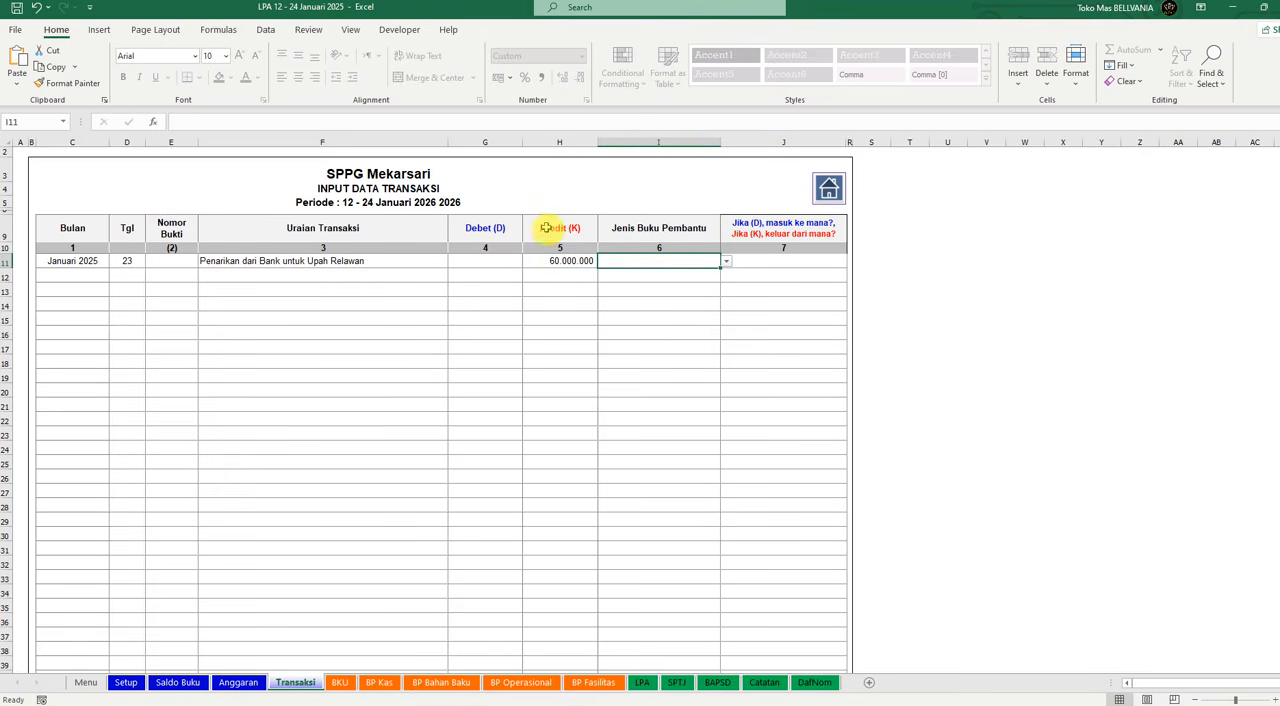
left_click(727, 263)
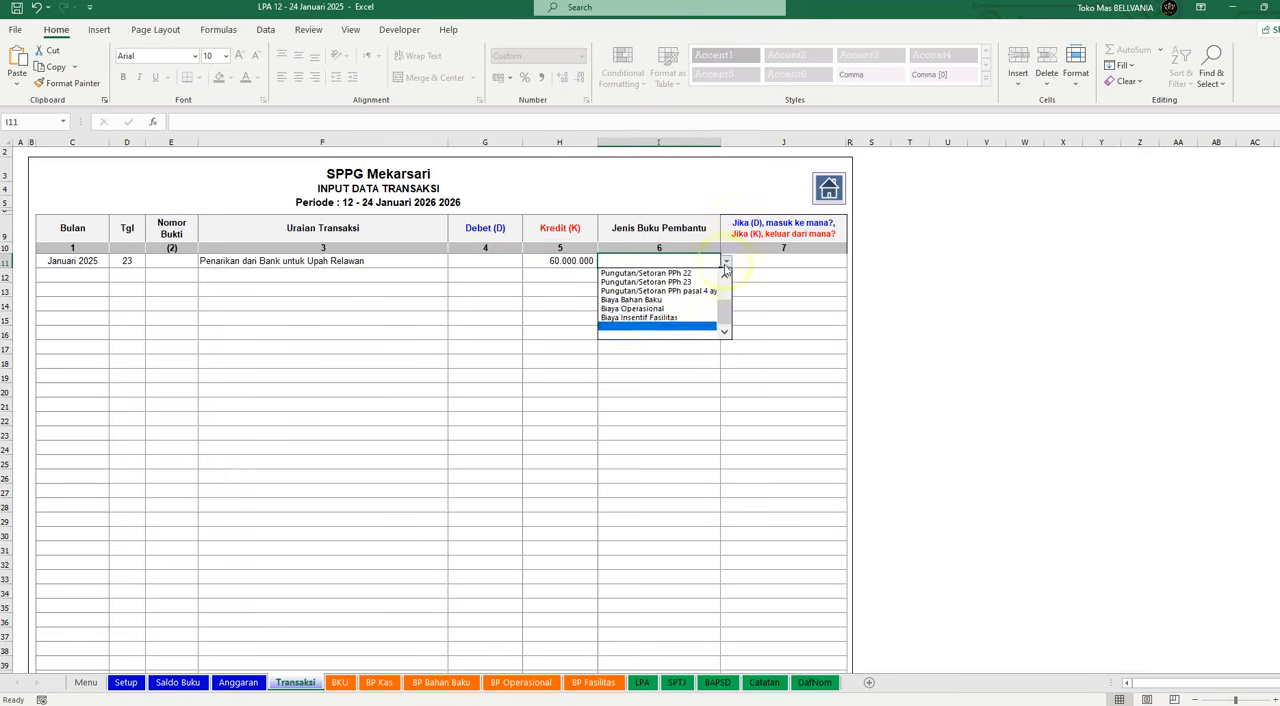
left_click(655, 312)
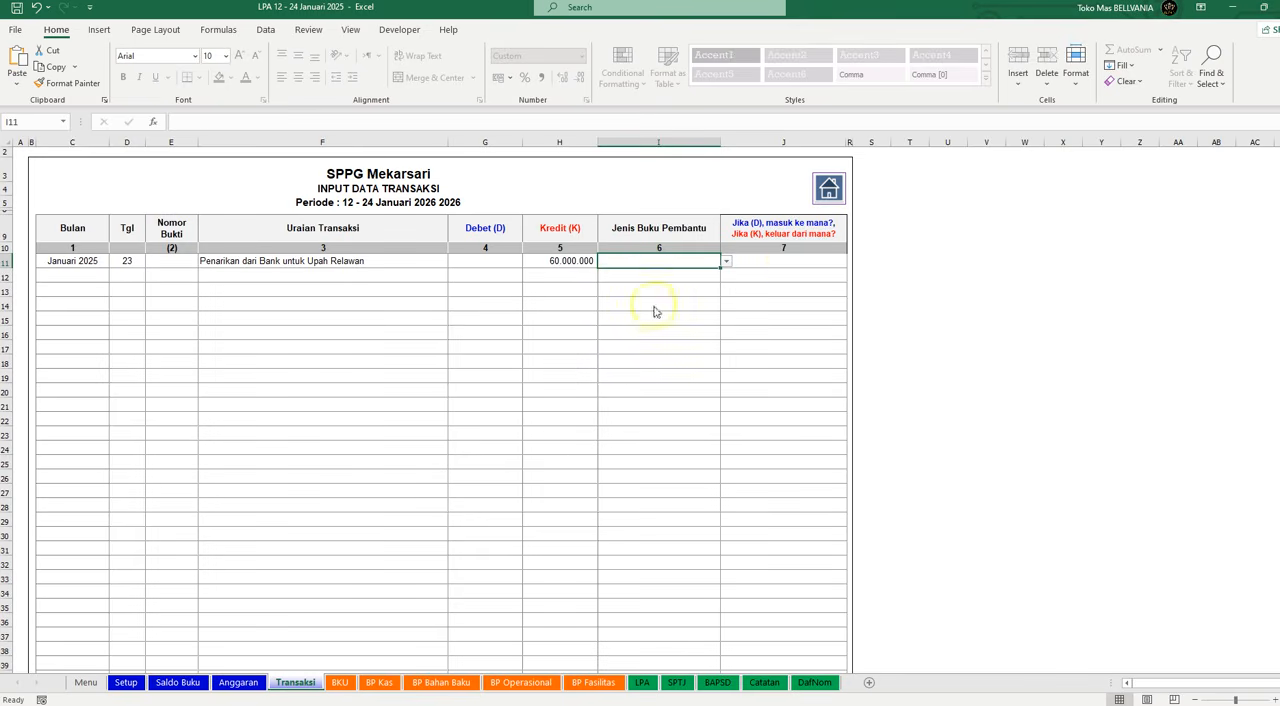
left_click(780, 261)
left_click(852, 263)
left_click(791, 280)
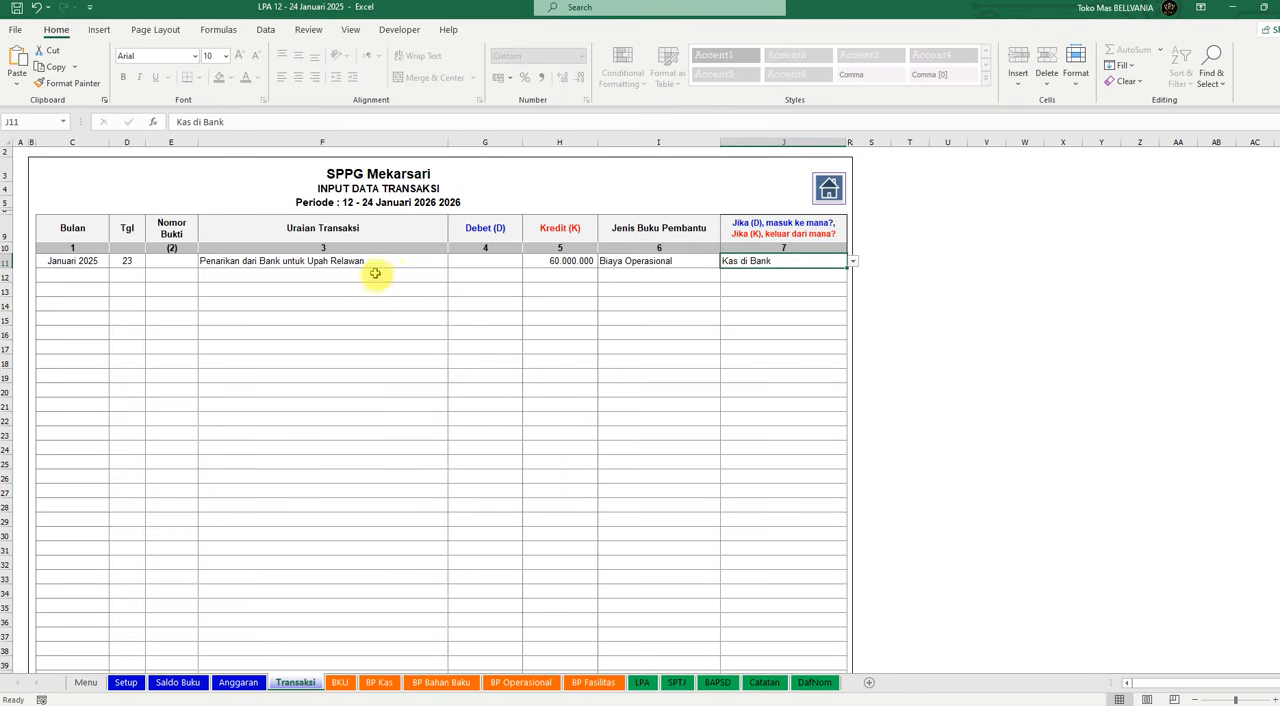
Step: Review the withdrawal entry, and on the Saldo Buku sheet examine the Dana Operasional and Kas di Bank ending balances and the Cek Saldo results
left_click(434, 262)
left_click(566, 262)
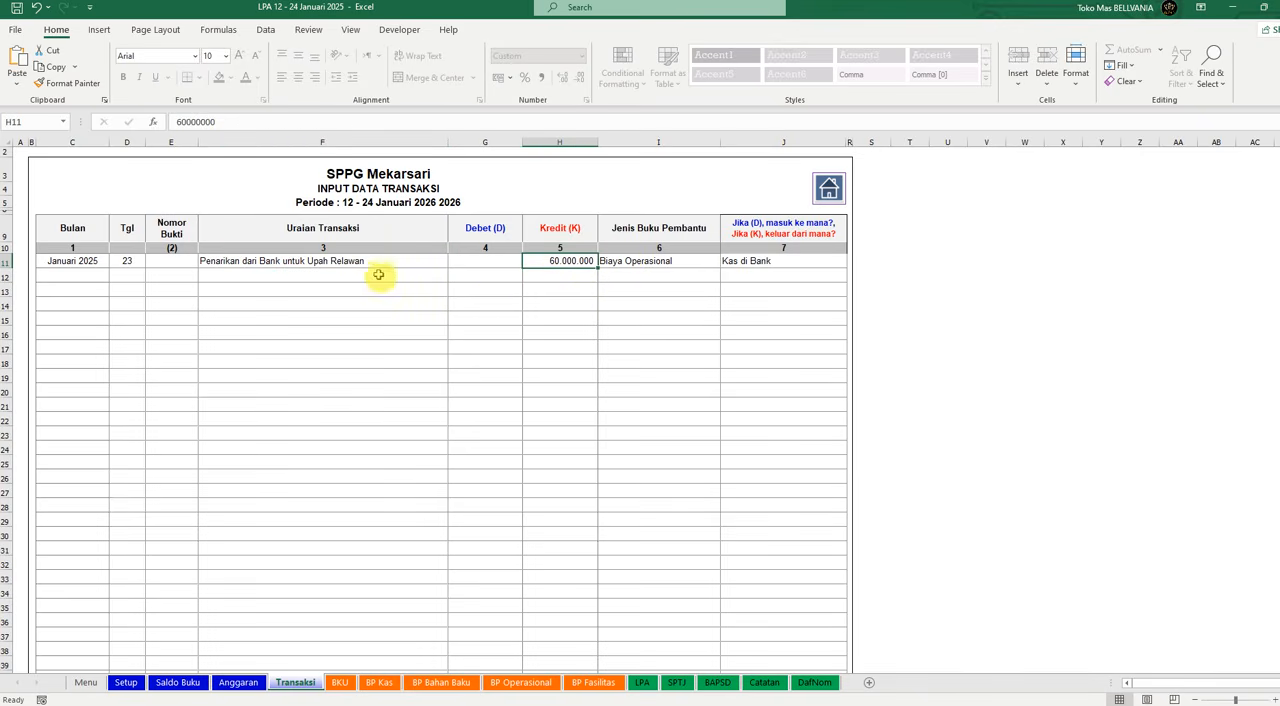
left_click(168, 682)
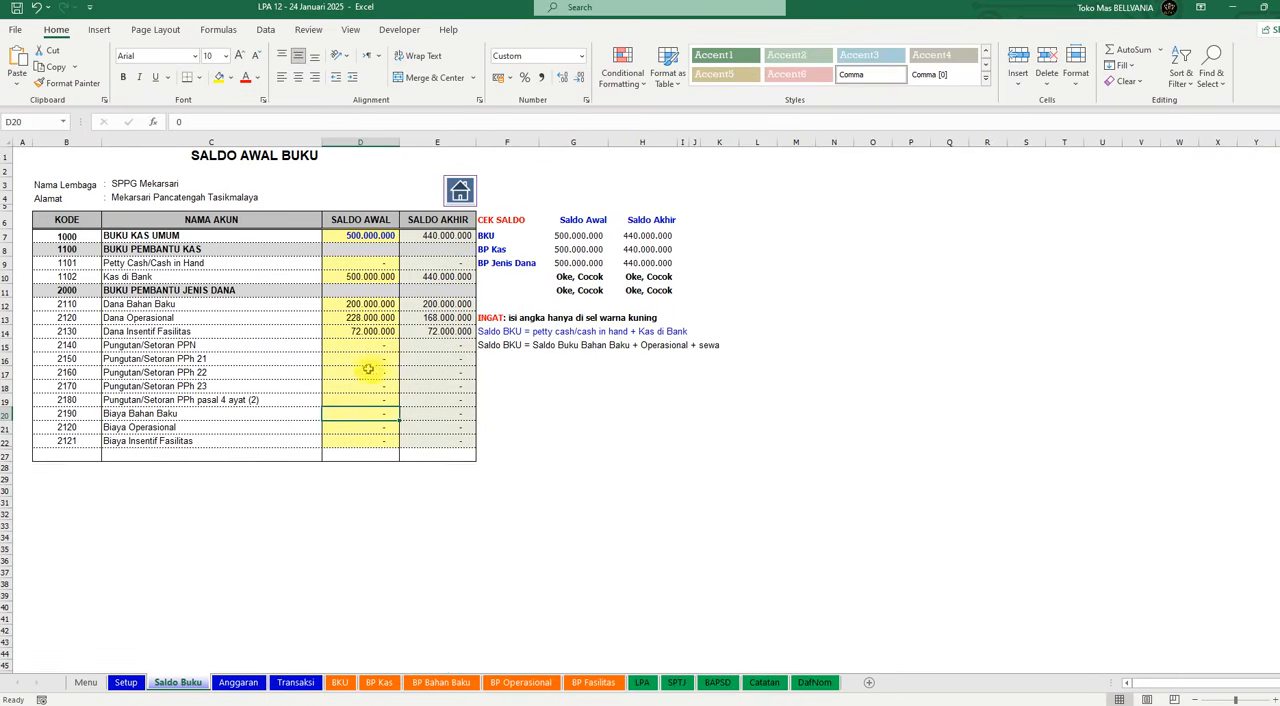
left_click(440, 317)
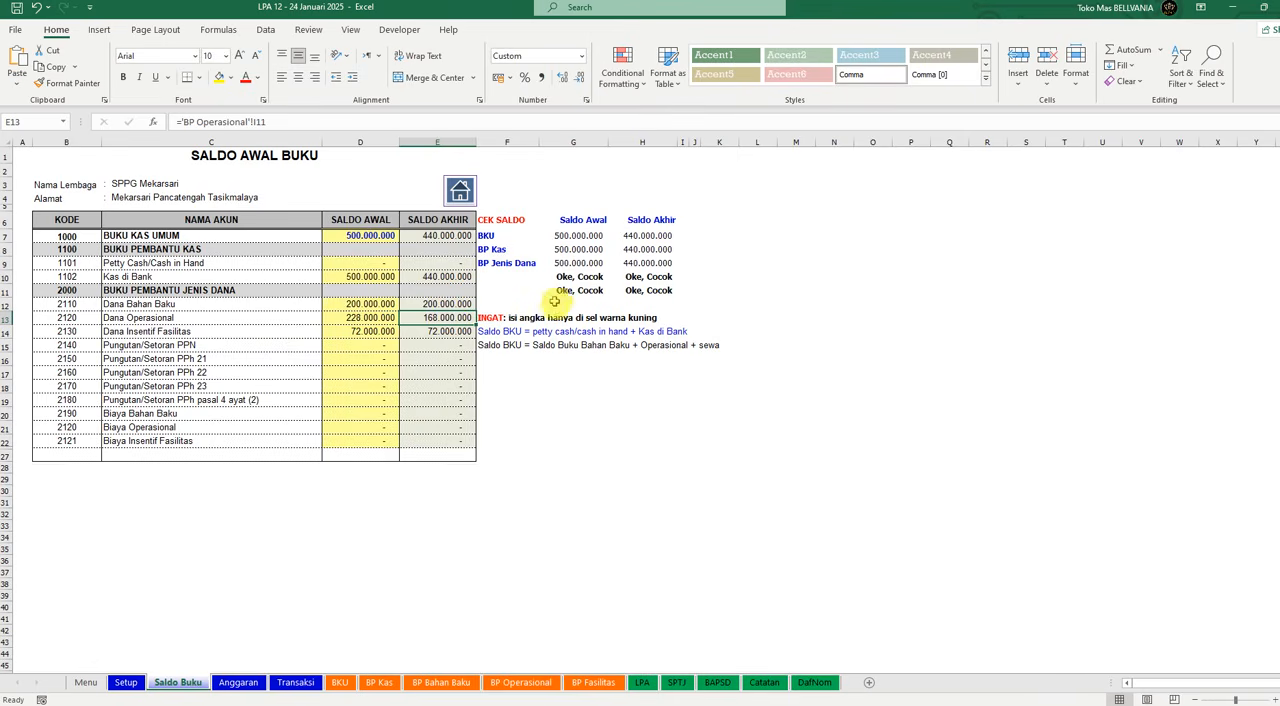
left_click_drag(588, 277, 665, 300)
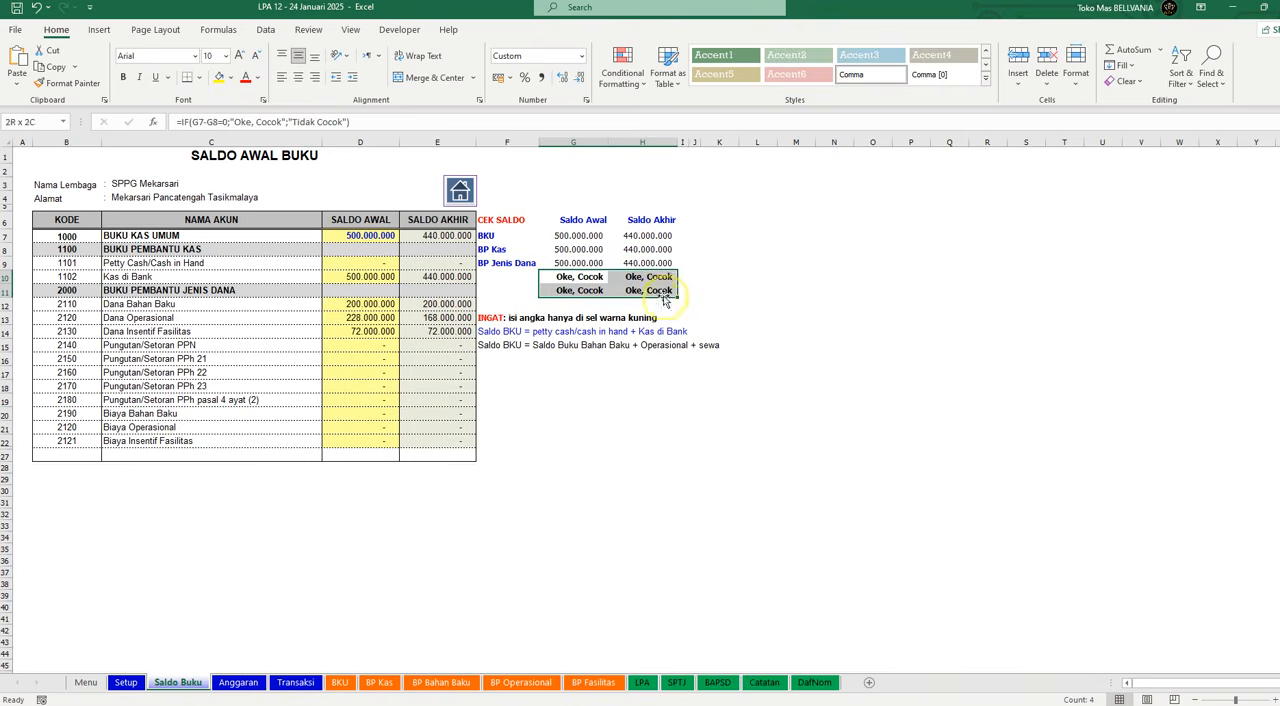
left_click(598, 416)
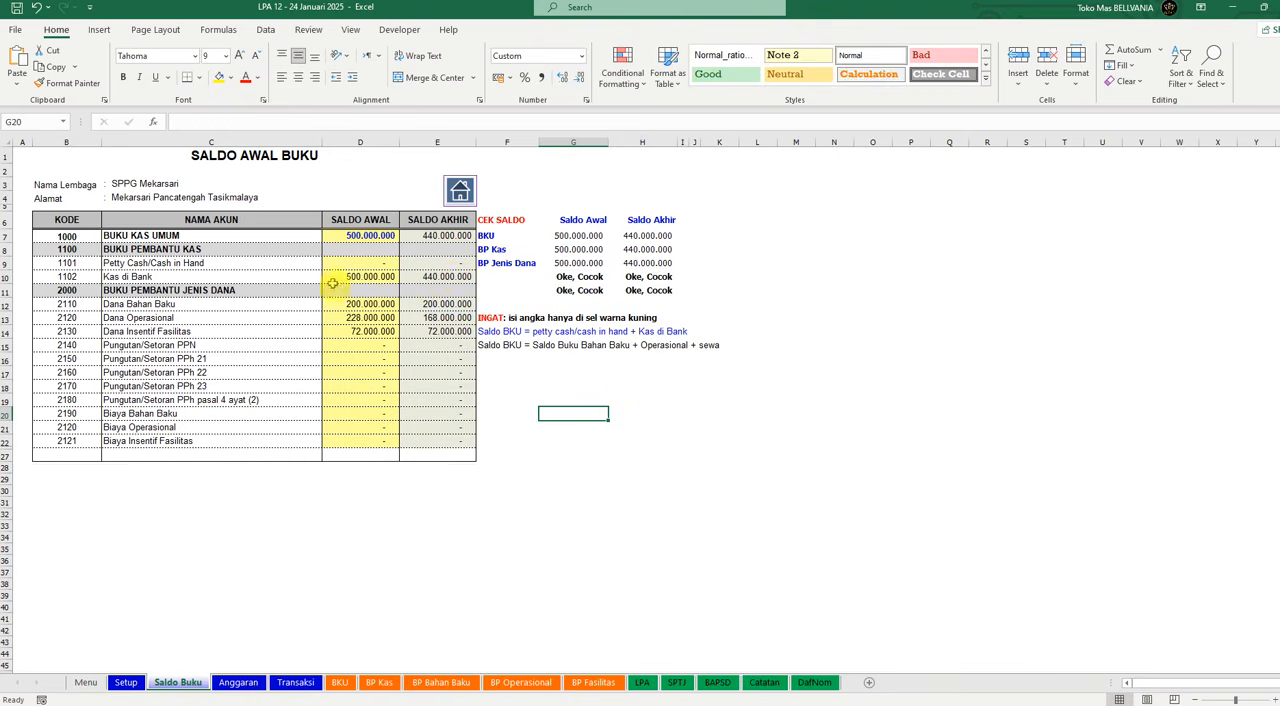
left_click(368, 276)
left_click(445, 278)
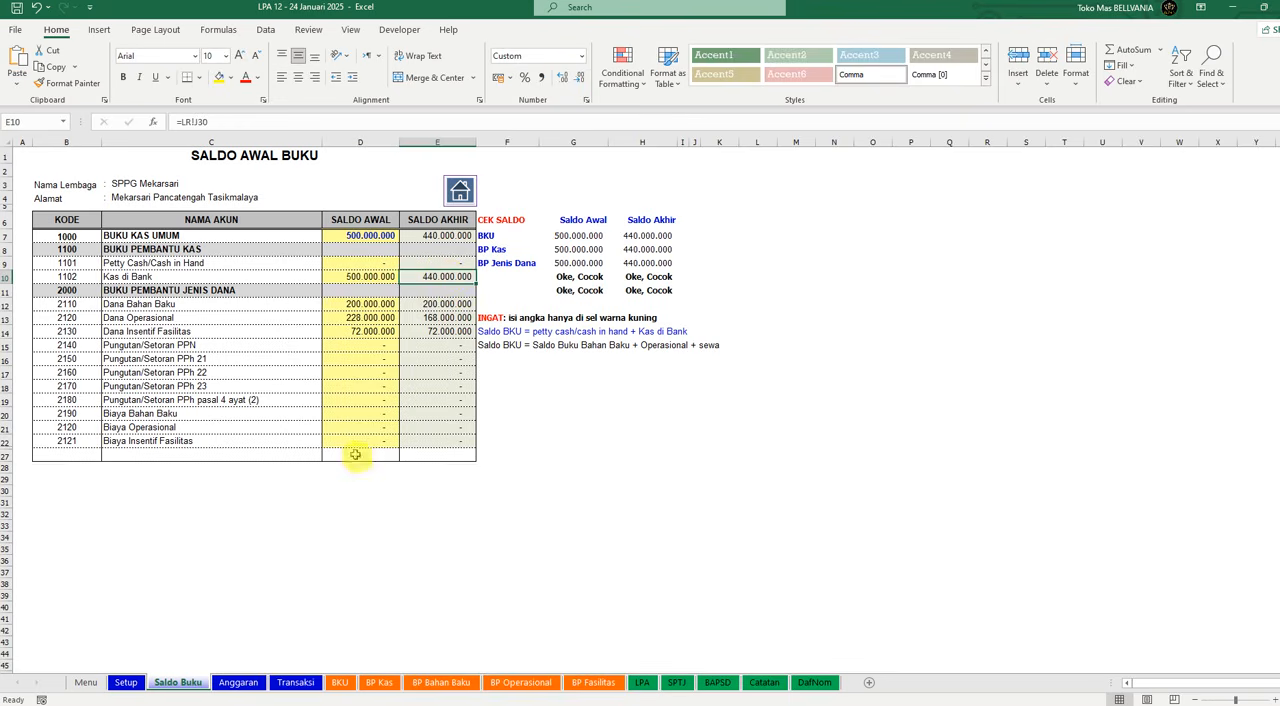
Step: On the Transaksi sheet, enter "Biaya Admin Bank" as the second row's Uraian Transaksi with a Kredit amount of 6500
left_click(296, 683)
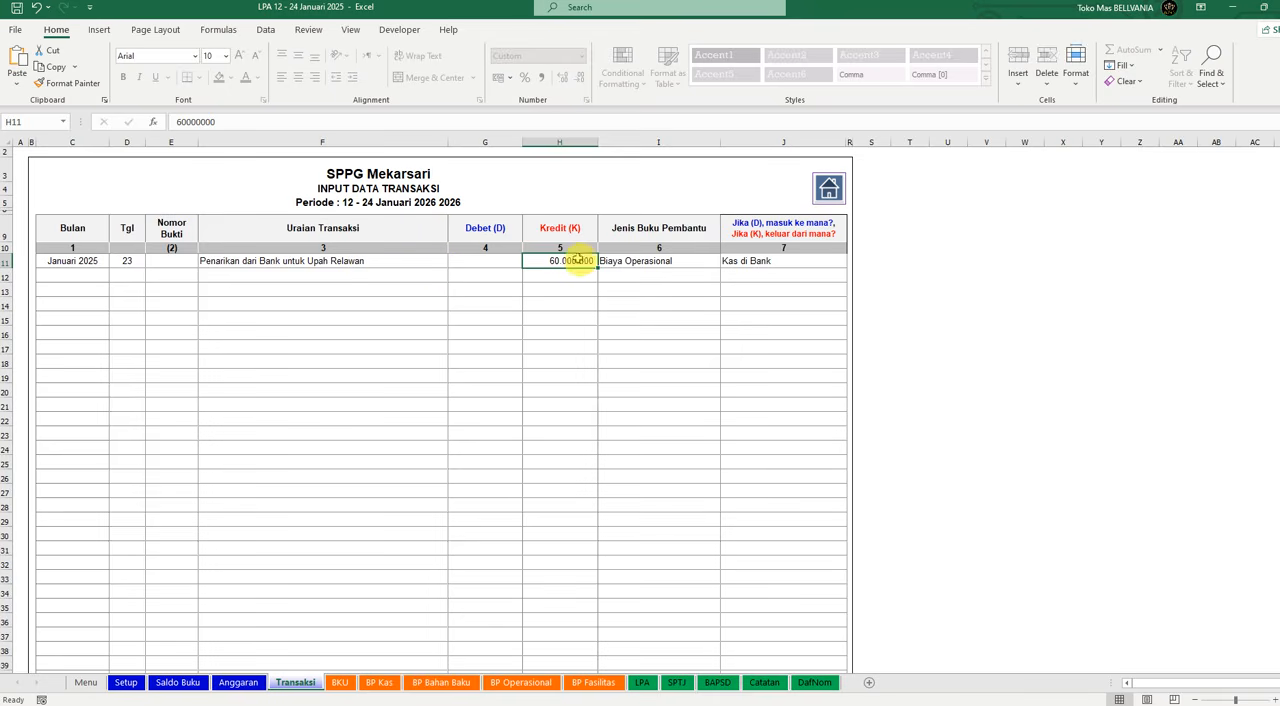
left_click(361, 277)
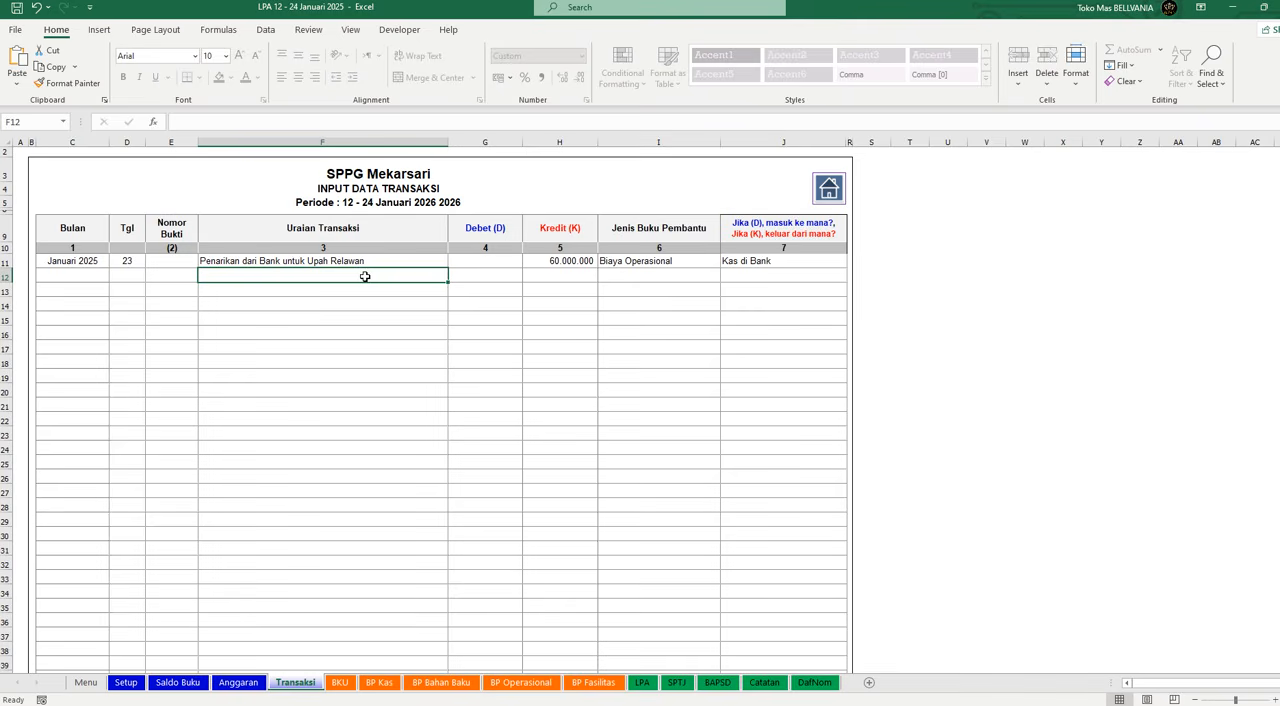
type("Biaya Admin Bank")
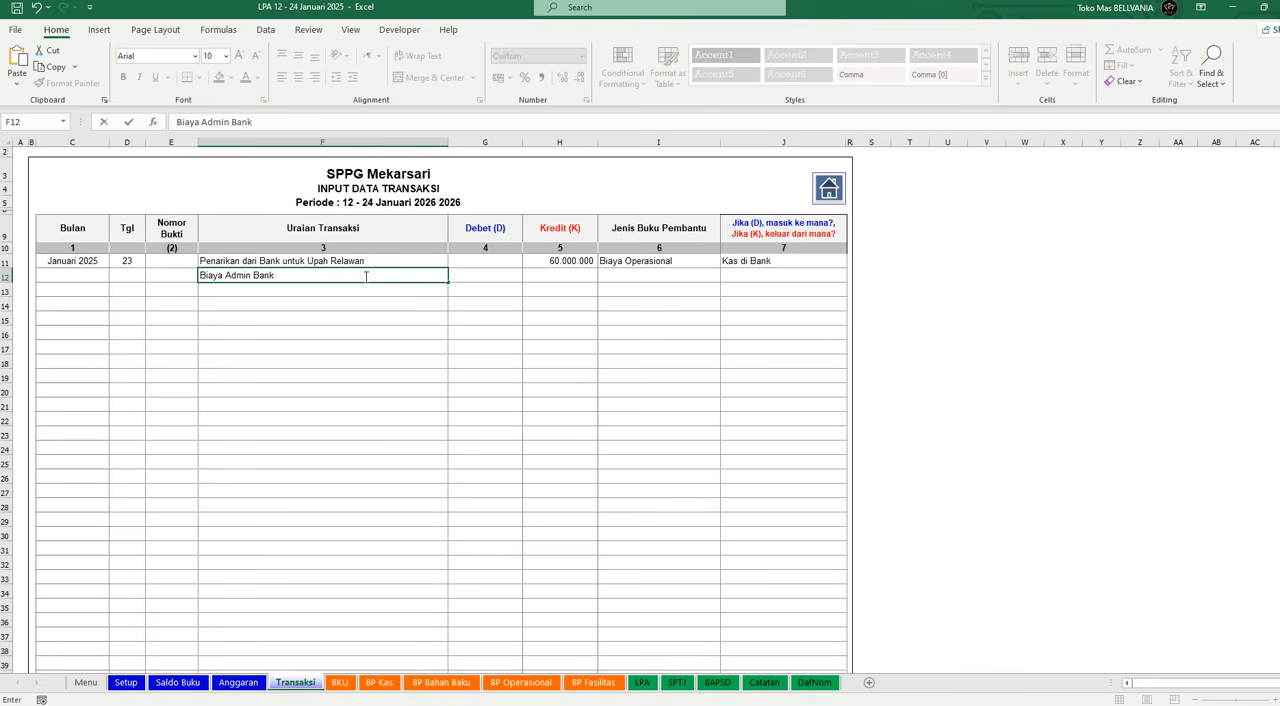
key("Tab")
key("Tab")
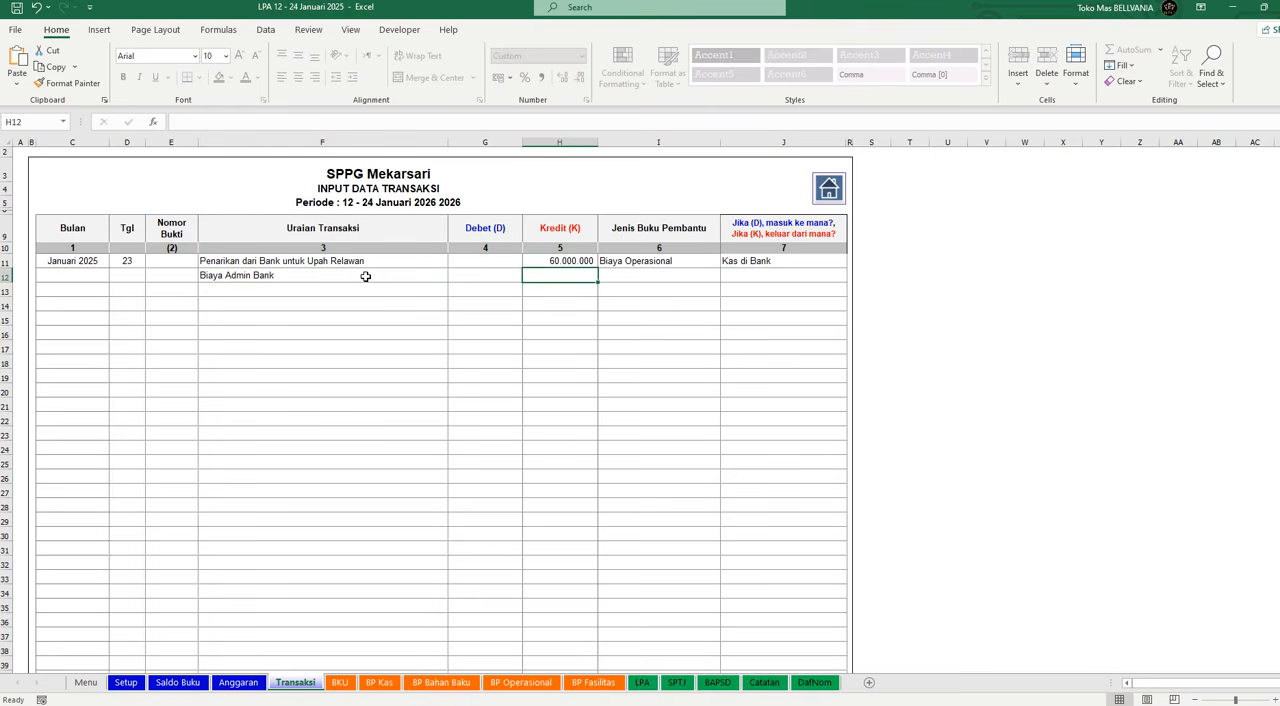
type("65")
key("Return")
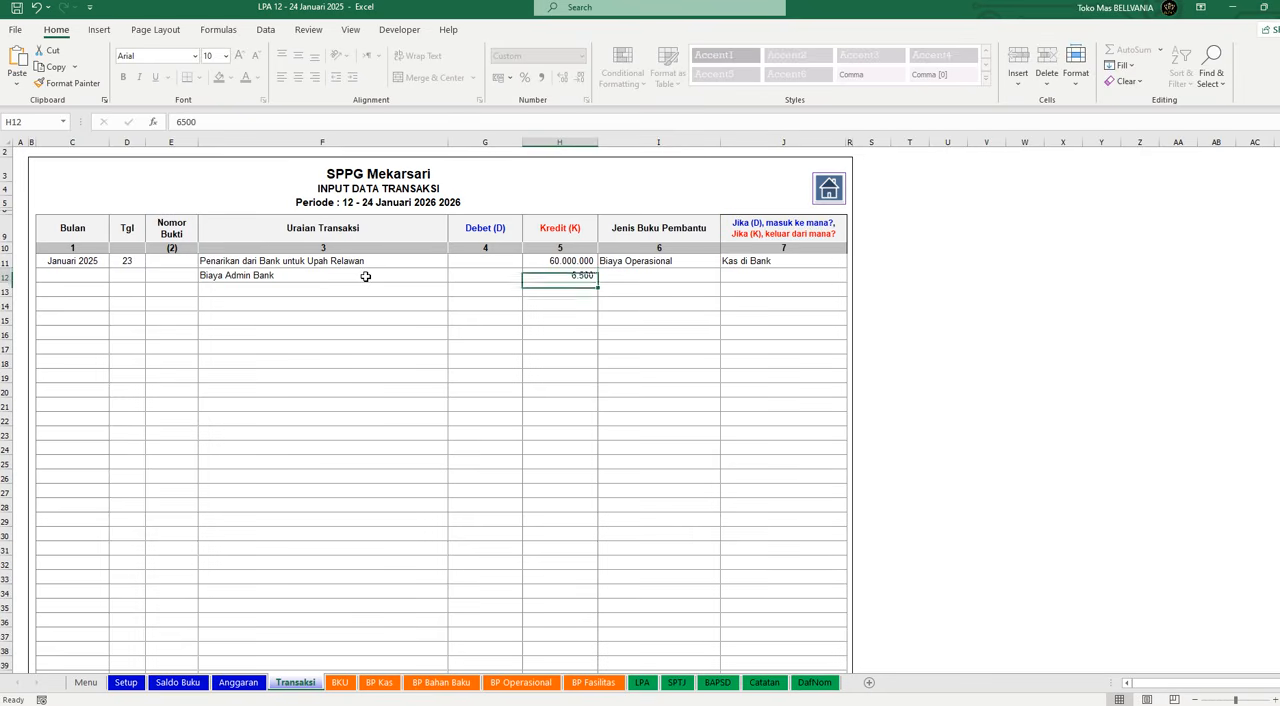
Step: Assign the Biaya Admin Bank transaction to Biaya Operasional as Jenis Buku Pembantu and to Kas di Bank as its cash source
key("Up")
key("Right")
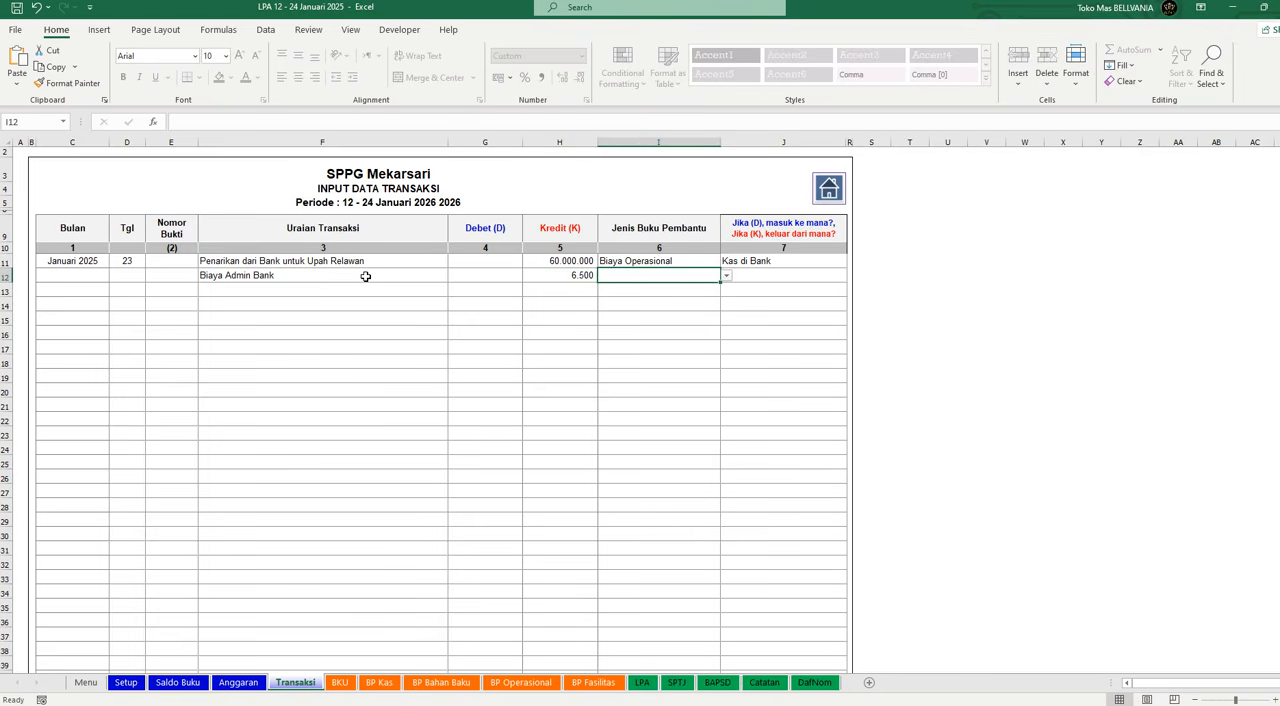
left_click(727, 276)
left_click(656, 323)
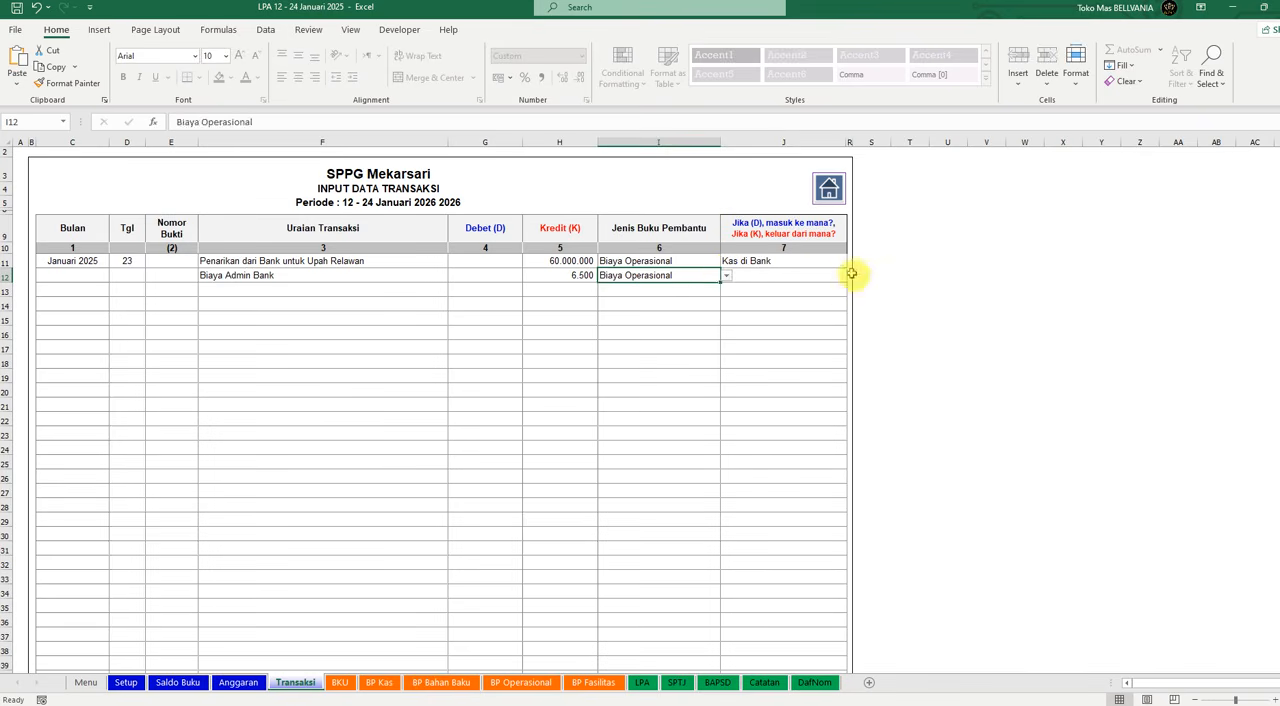
key("Right")
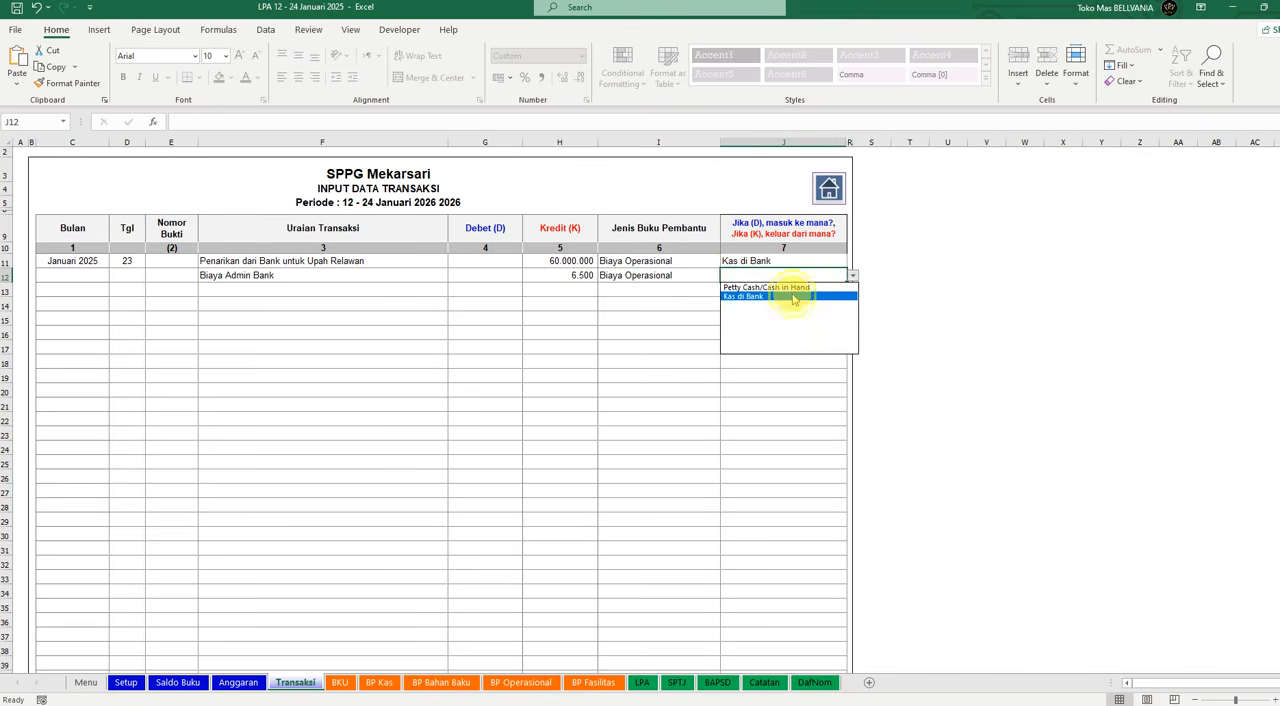
left_click(805, 297)
left_click(648, 377)
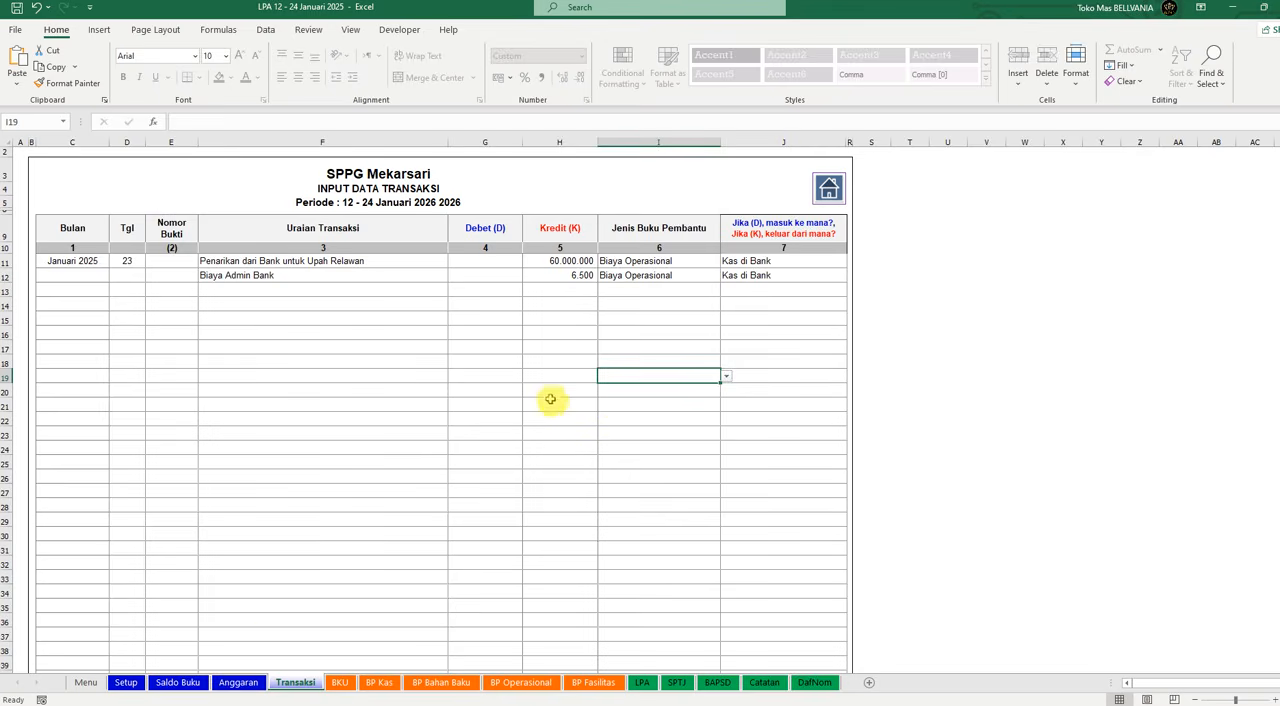
Step: On the Saldo Buku sheet, examine the Cek Saldo results for the opening and ending balances
left_click(178, 682)
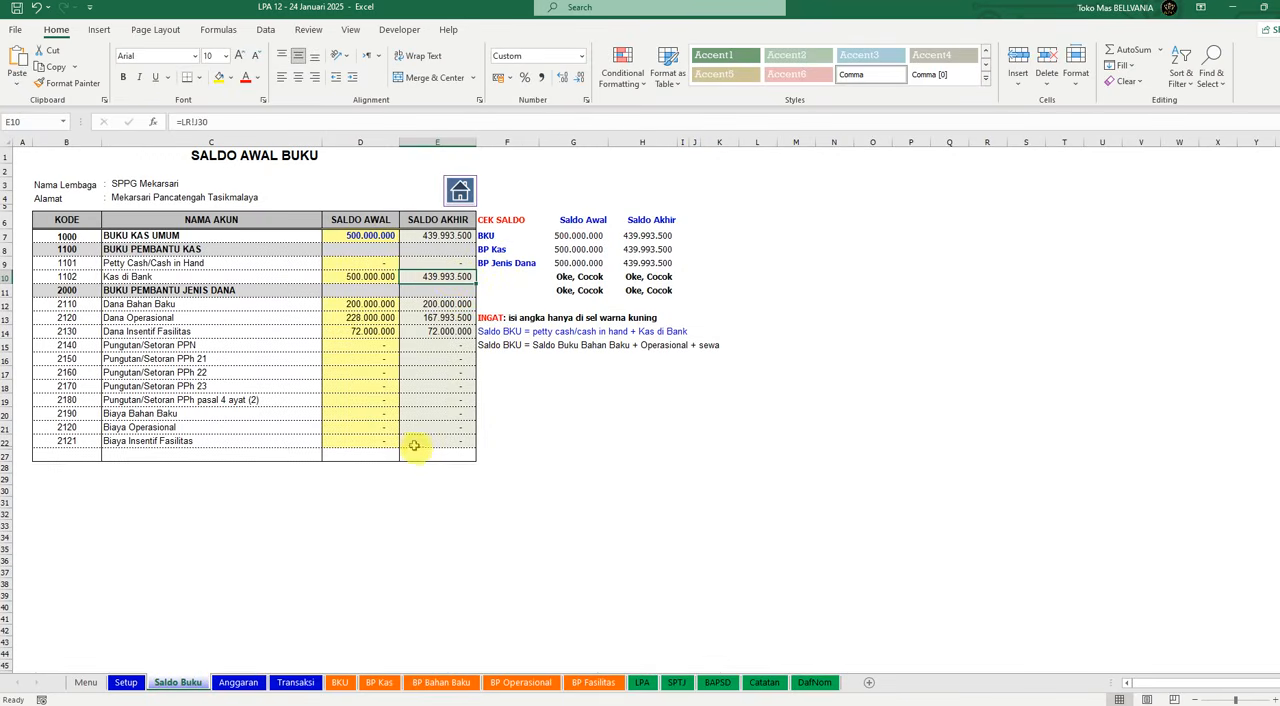
left_click_drag(580, 277, 655, 292)
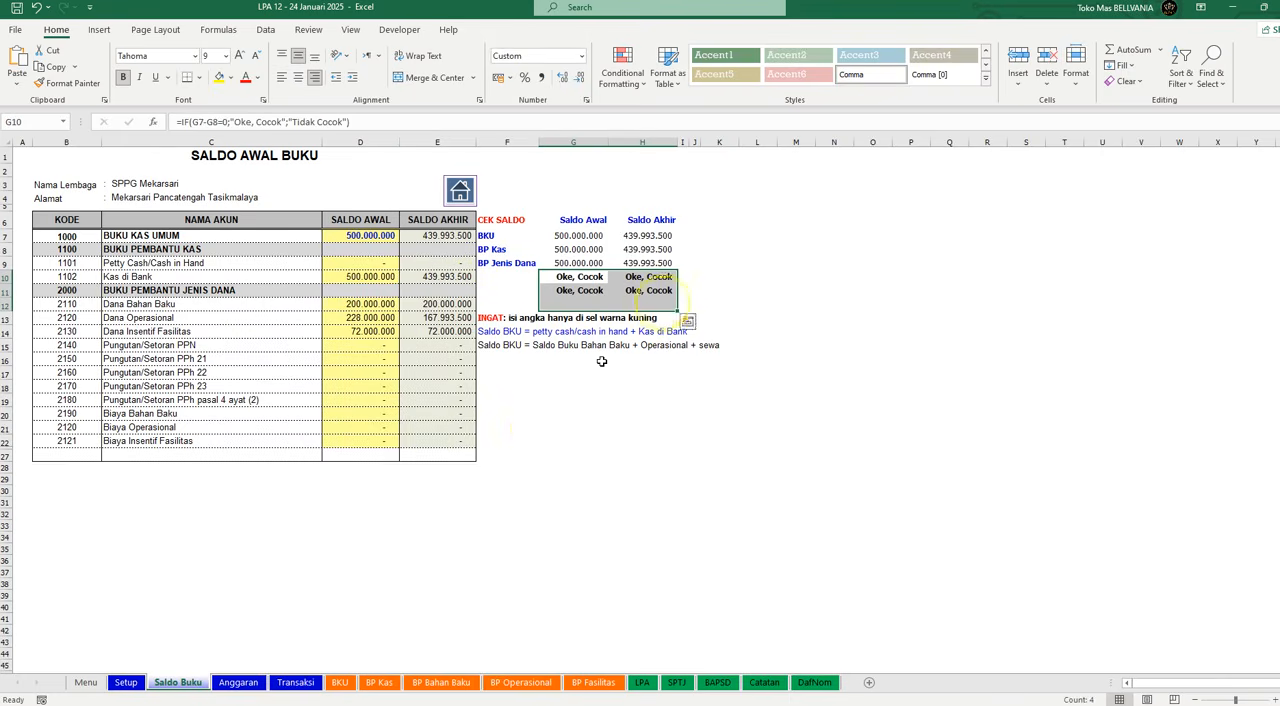
left_click(568, 277)
Step: Review the first transaction's Jenis Buku Pembantu and cash source on the Transaksi sheet, and recheck the Cek Saldo results on Saldo Buku
left_click(296, 682)
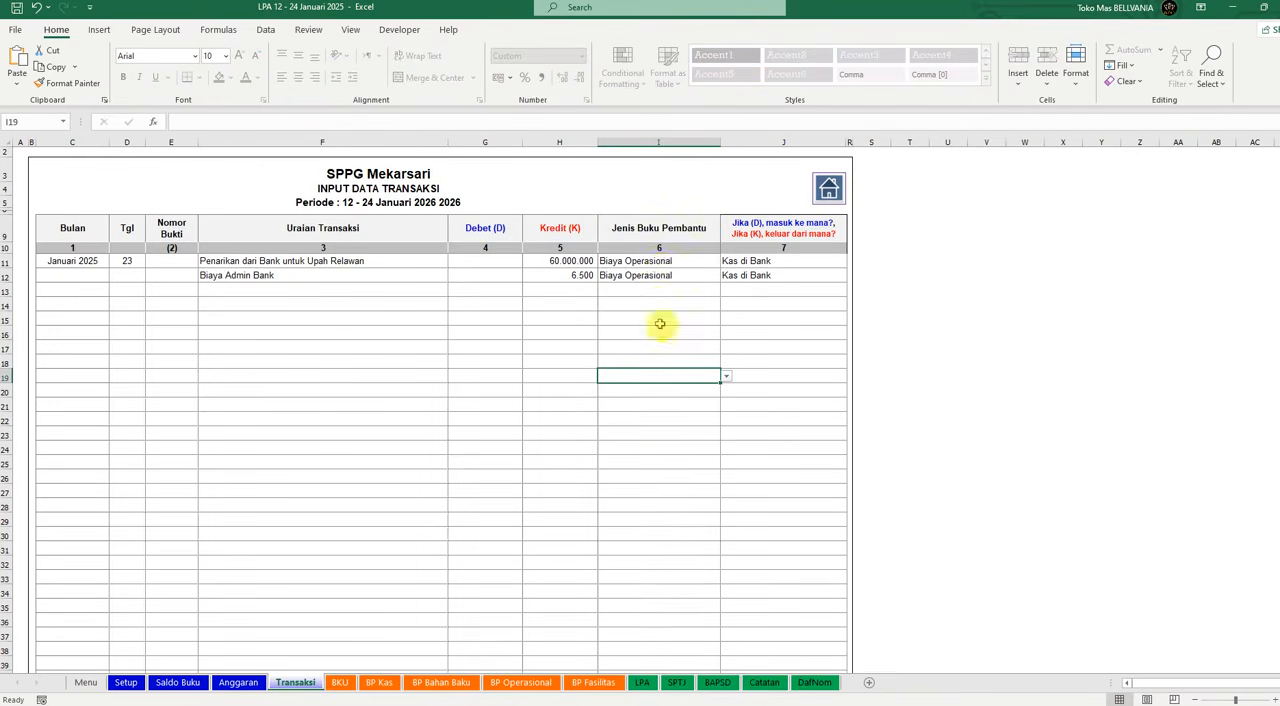
left_click(664, 261)
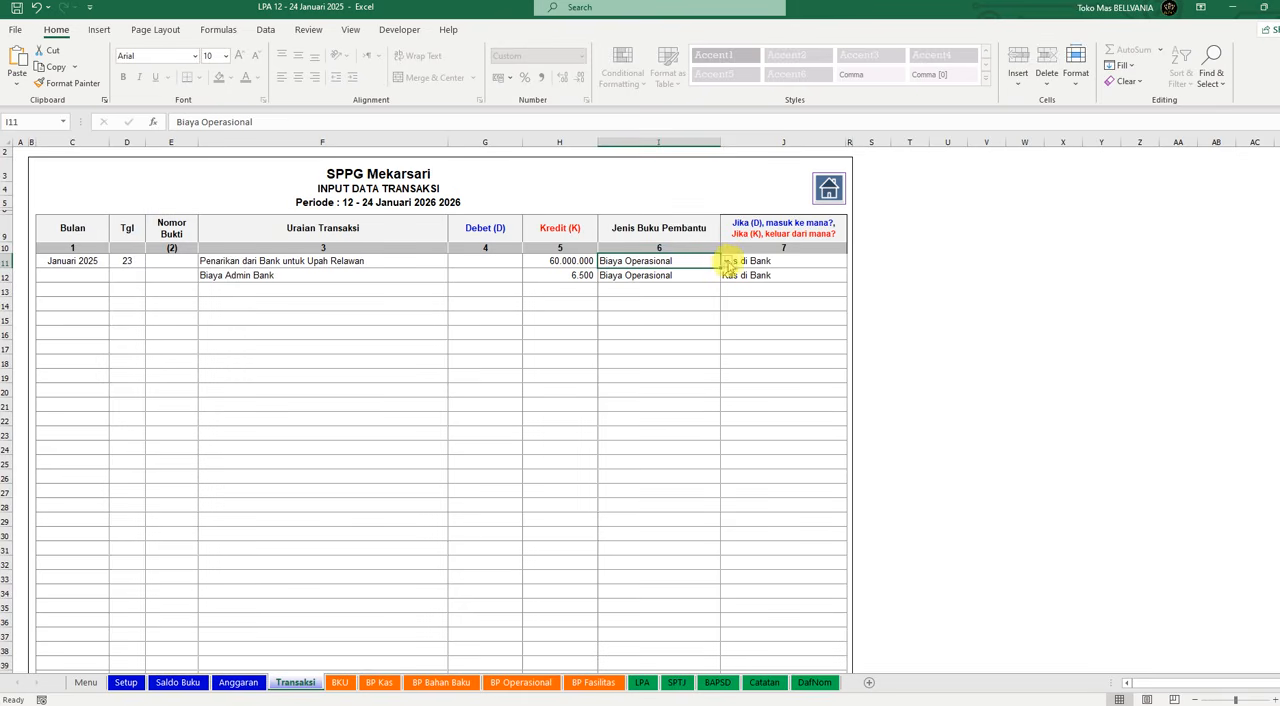
left_click(727, 261)
key("Escape")
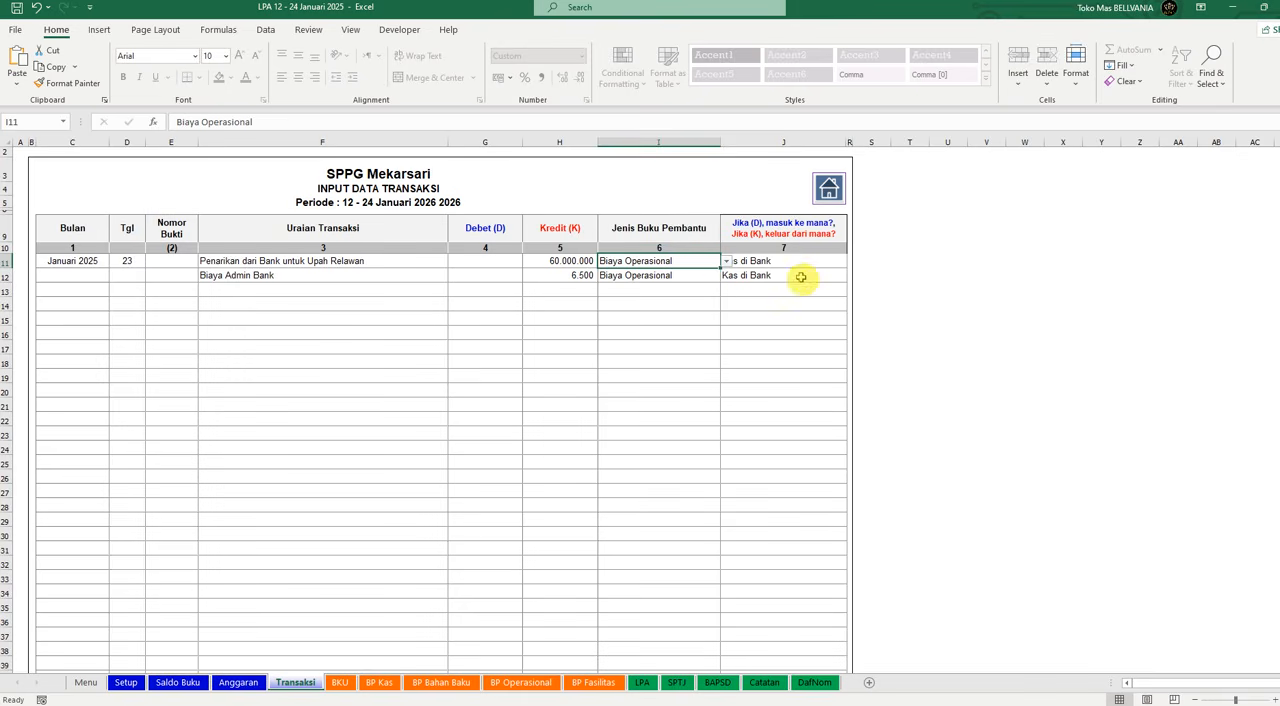
left_click(789, 260)
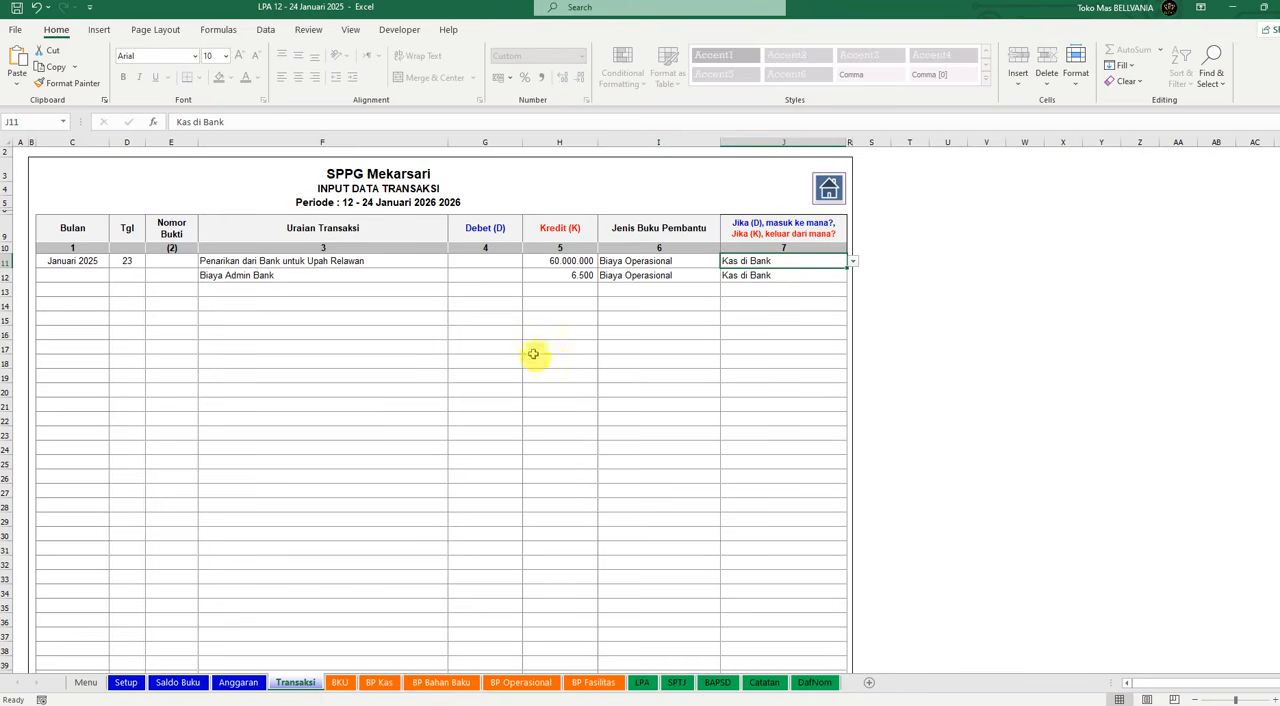
left_click(177, 682)
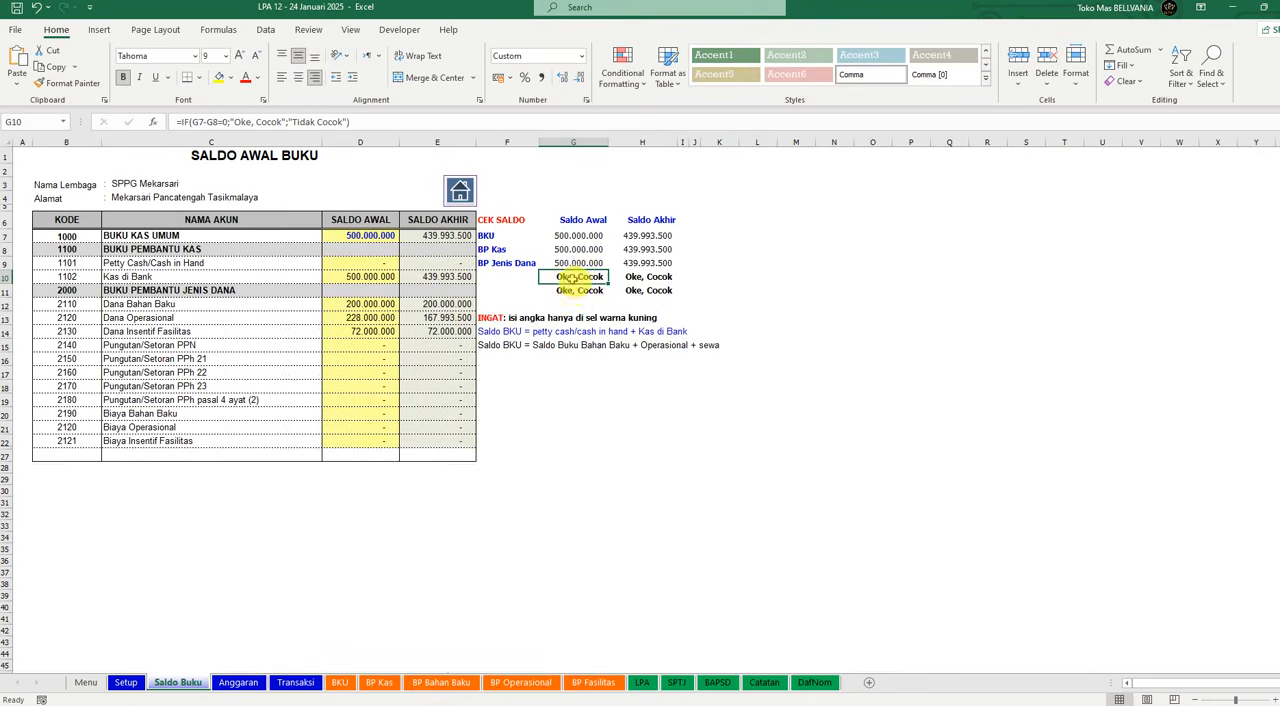
left_click_drag(578, 278, 630, 285)
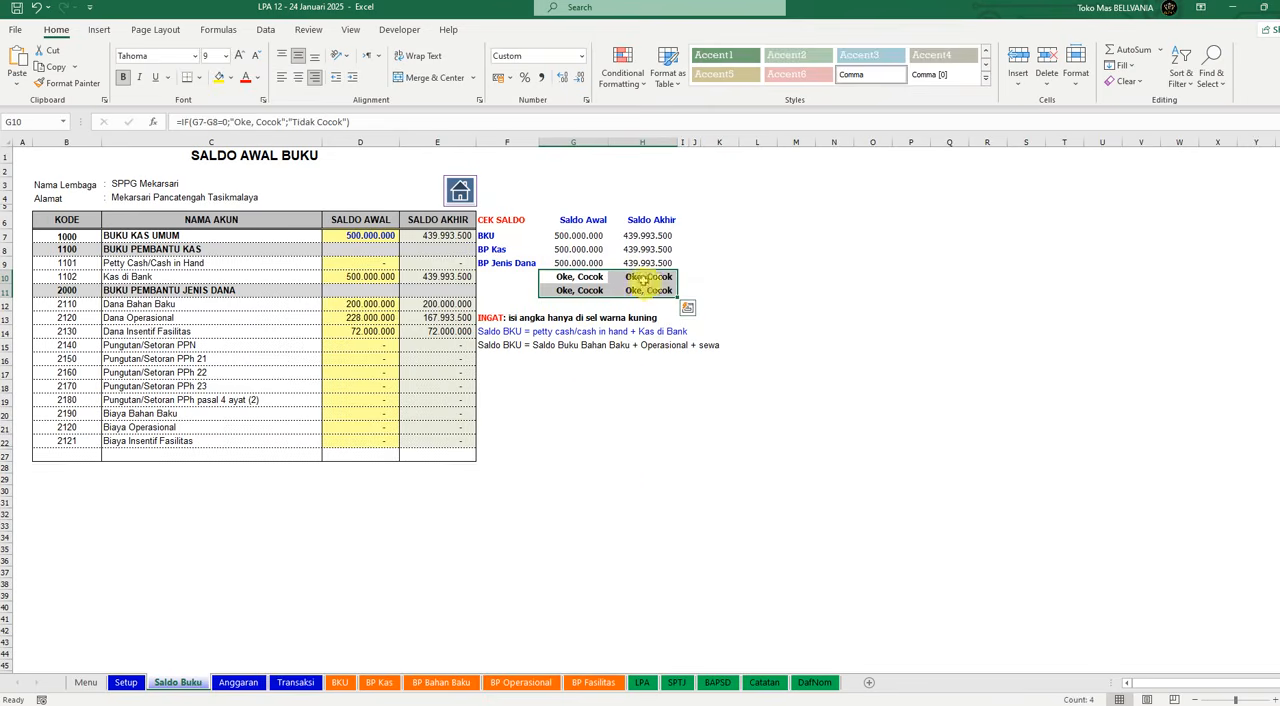
left_click(570, 479)
left_click(295, 682)
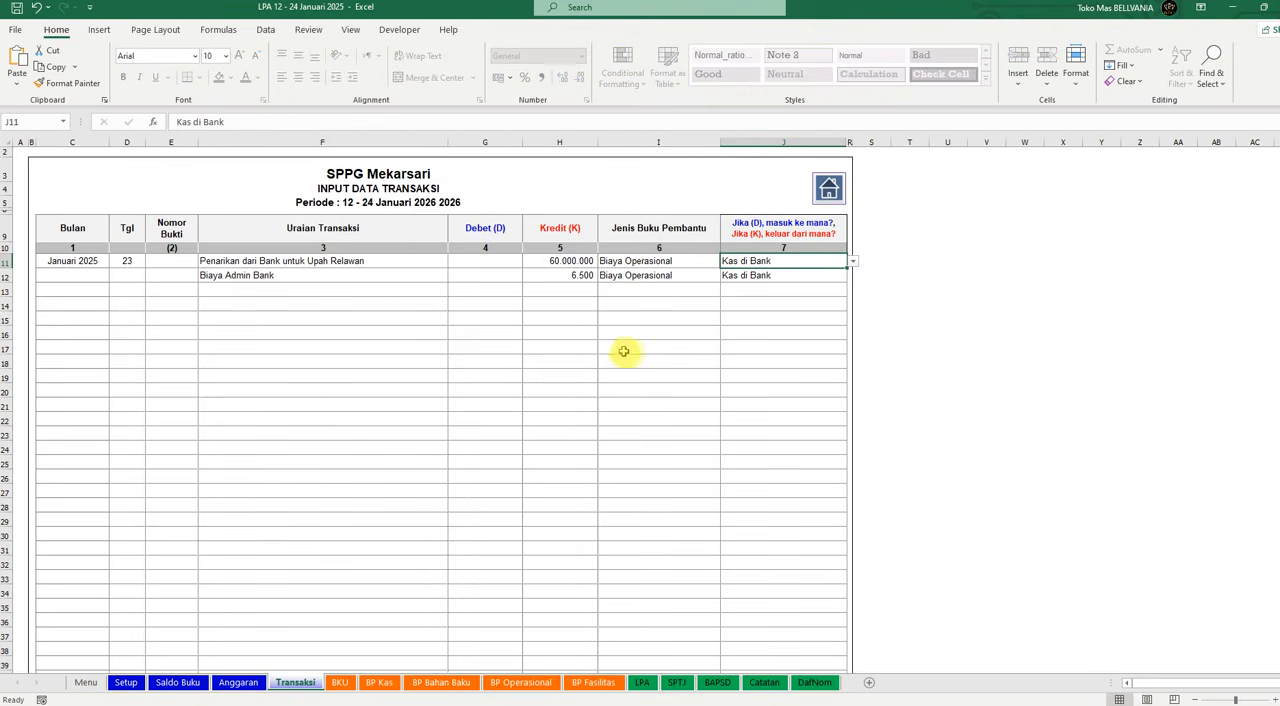